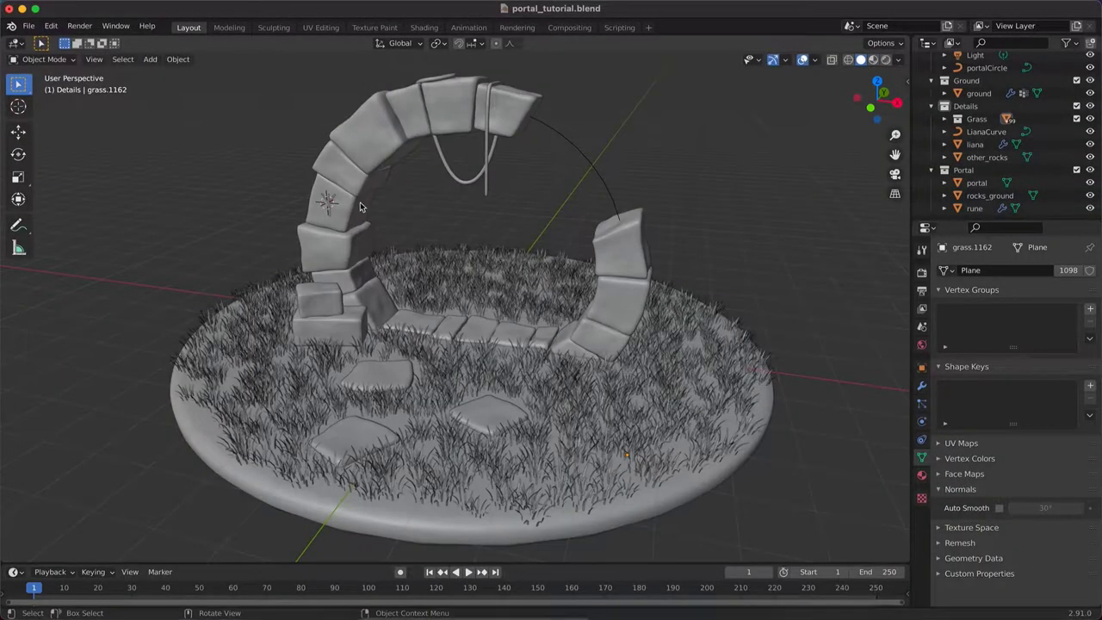
Select the rune on the stone arch and frame it in the Shading workspace's 3D view
{"action": "left_click", "coordinate": [327, 205]}
{"action": "scroll", "coordinate": [411, 217], "scroll_direction": "up", "scroll_amount": 5}
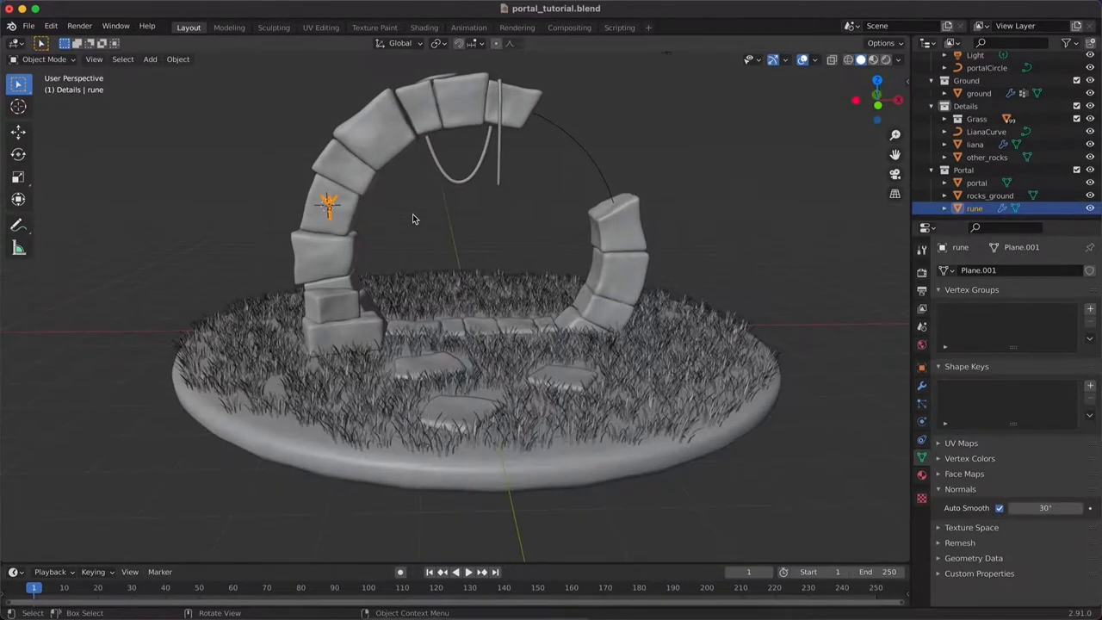
{"action": "key", "text": "q"}
{"action": "left_click", "coordinate": [423, 27]}
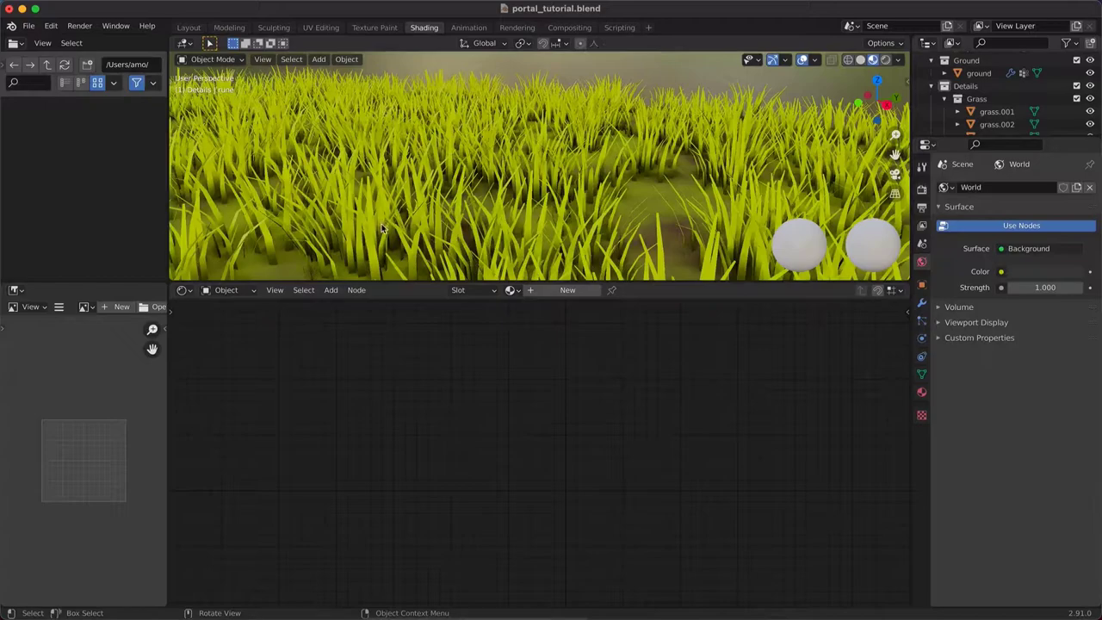
{"action": "key", "text": "q"}
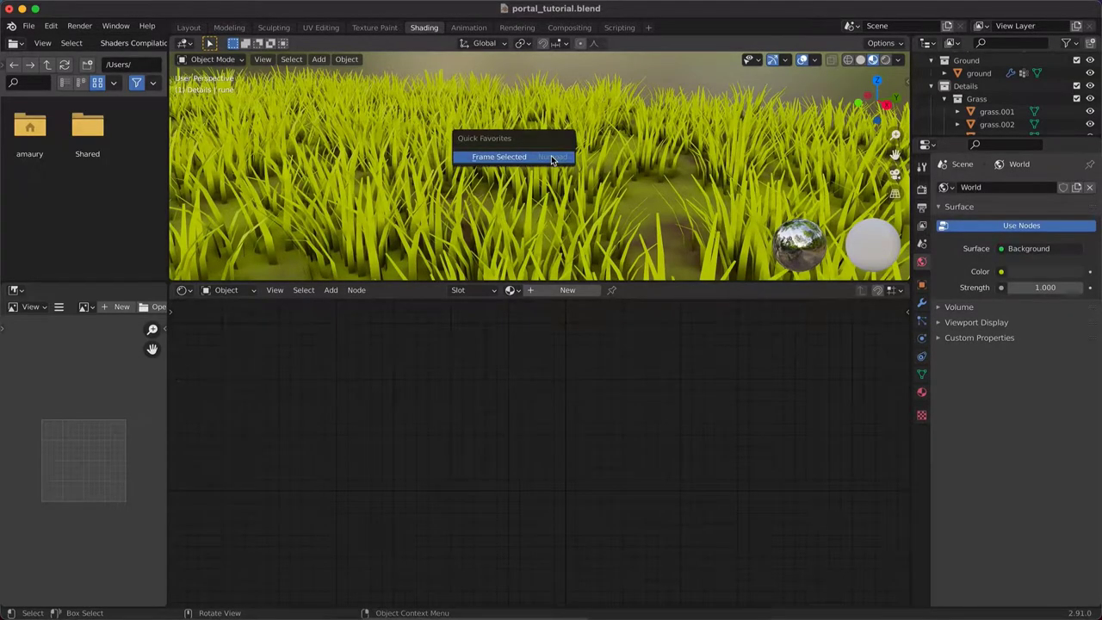
{"action": "left_click", "coordinate": [552, 160]}
{"action": "middle_click_drag", "start_coordinate": [549, 176], "coordinate": [551, 177]}
Create a new material on the rune and name it rune_mat
{"action": "left_click", "coordinate": [511, 290]}
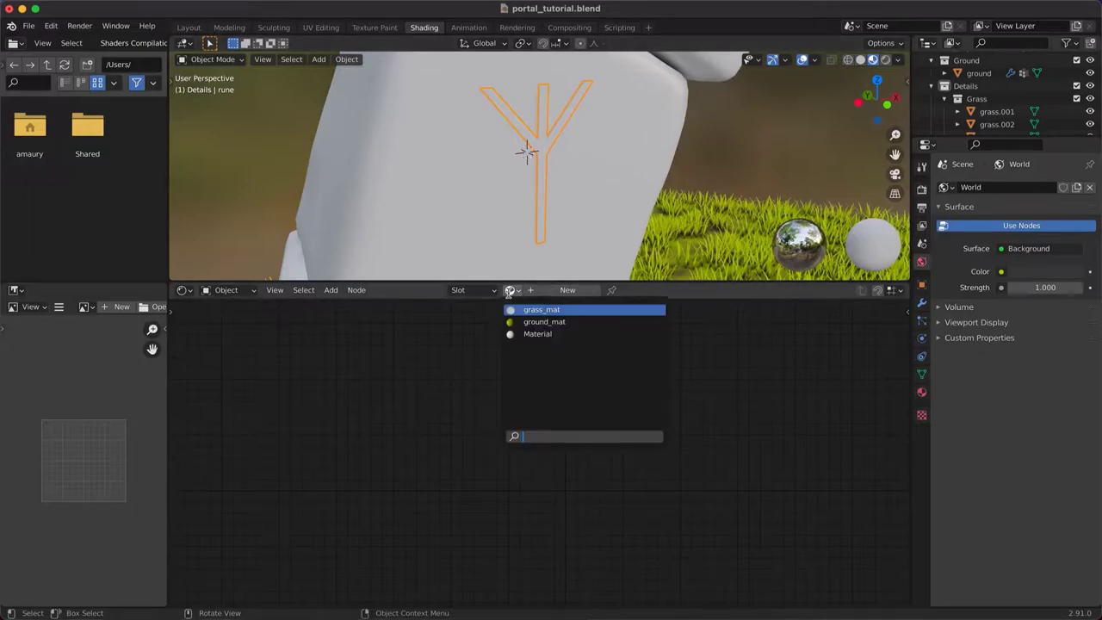
{"action": "left_click", "coordinate": [548, 292]}
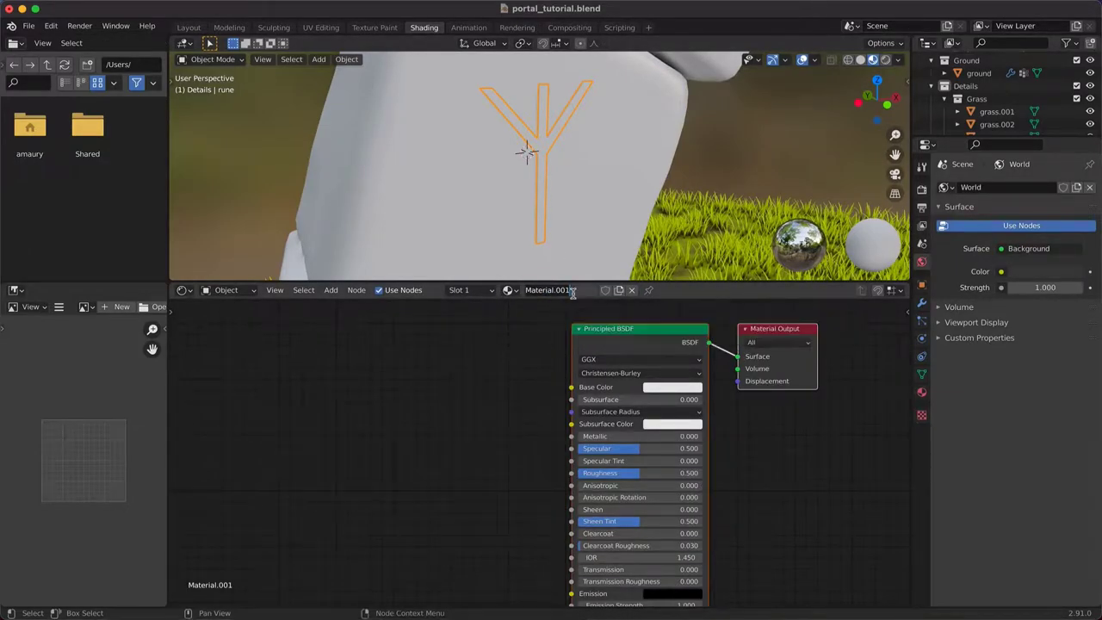
{"action": "key", "text": "ctrl+a"}
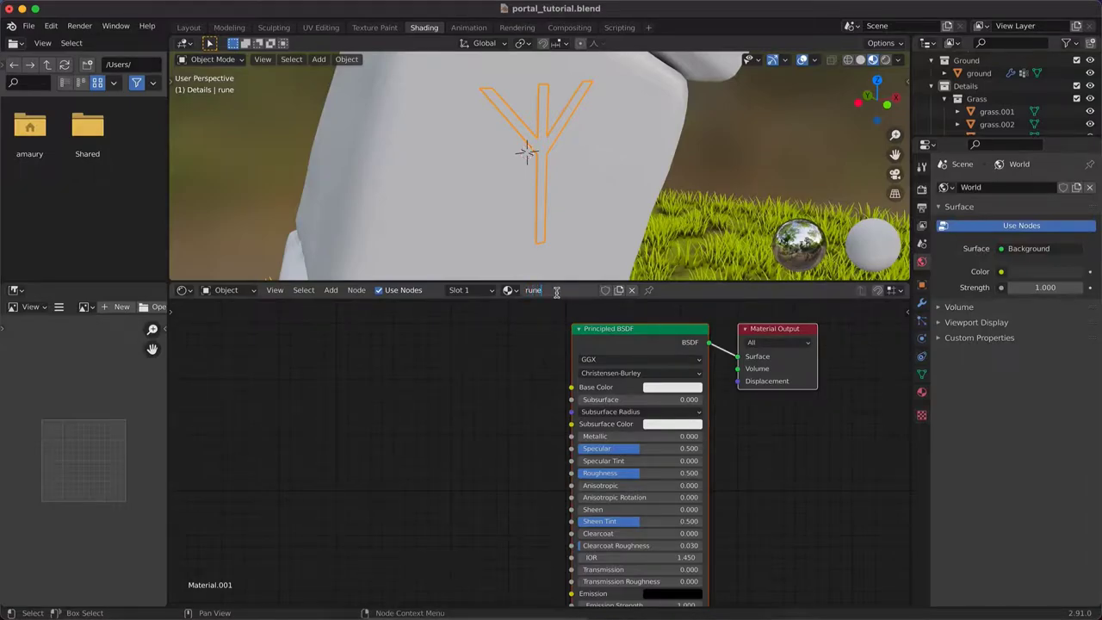
{"action": "type", "text": "rune_mat"}
{"action": "key", "text": "Return"}
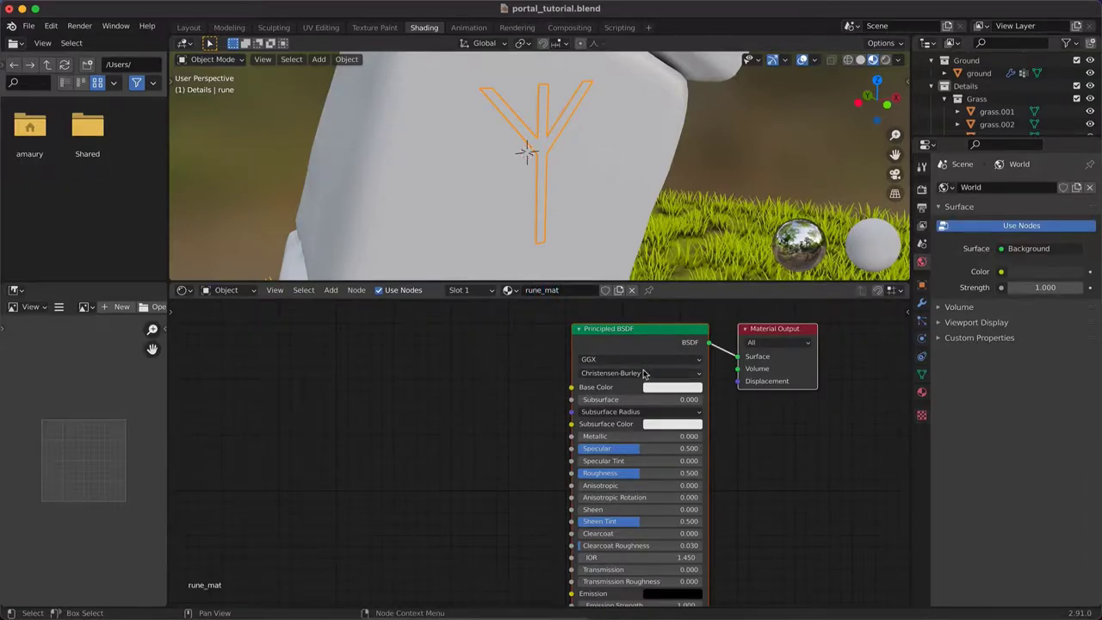
Replace the Principled BSDF in rune_mat with an Emission shader connected to the Material Output's Surface input
{"action": "scroll", "coordinate": [604, 350], "scroll_direction": "right", "scroll_amount": 5}
{"action": "left_click", "coordinate": [556, 350]}
{"action": "key", "text": "x"}
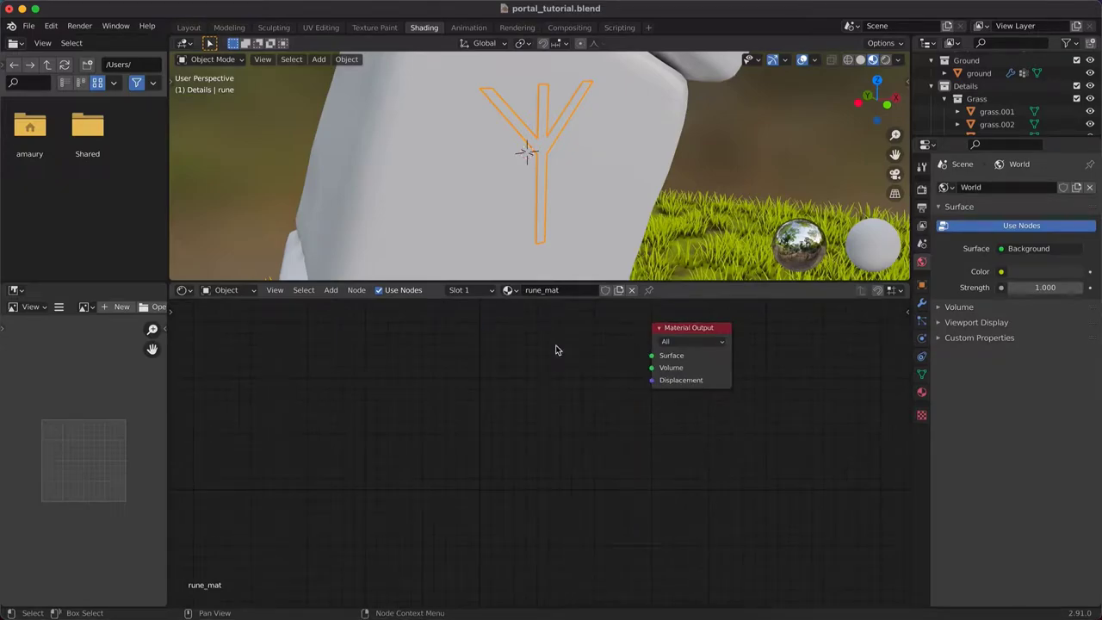
{"action": "key", "text": "shift+a"}
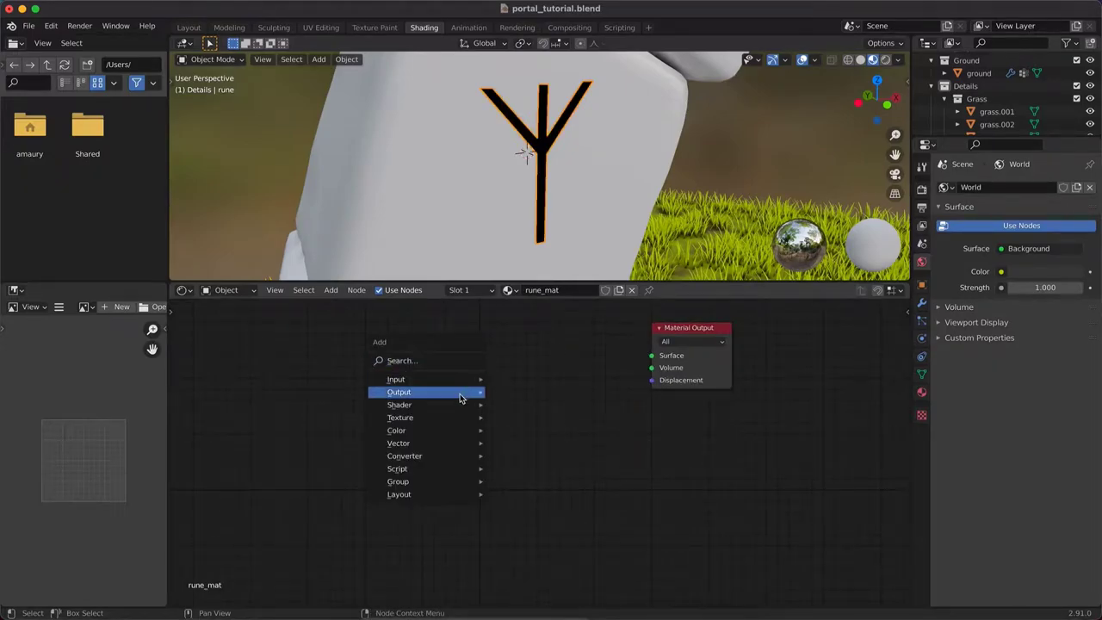
{"action": "mouse_move", "coordinate": [459, 406]}
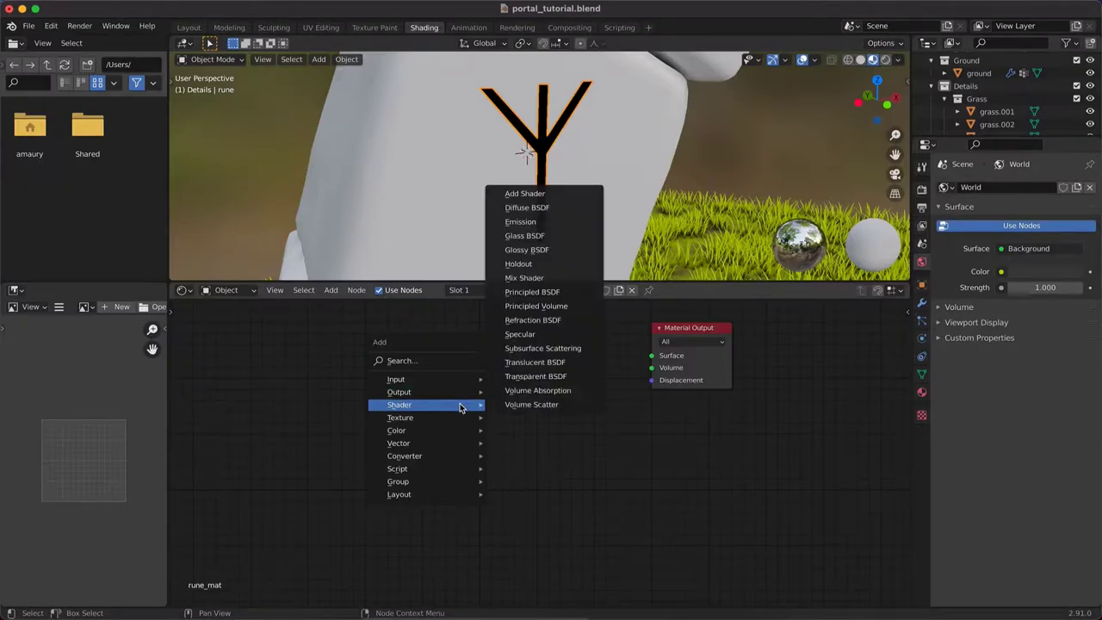
{"action": "left_click", "coordinate": [543, 221]}
{"action": "left_click", "coordinate": [498, 350]}
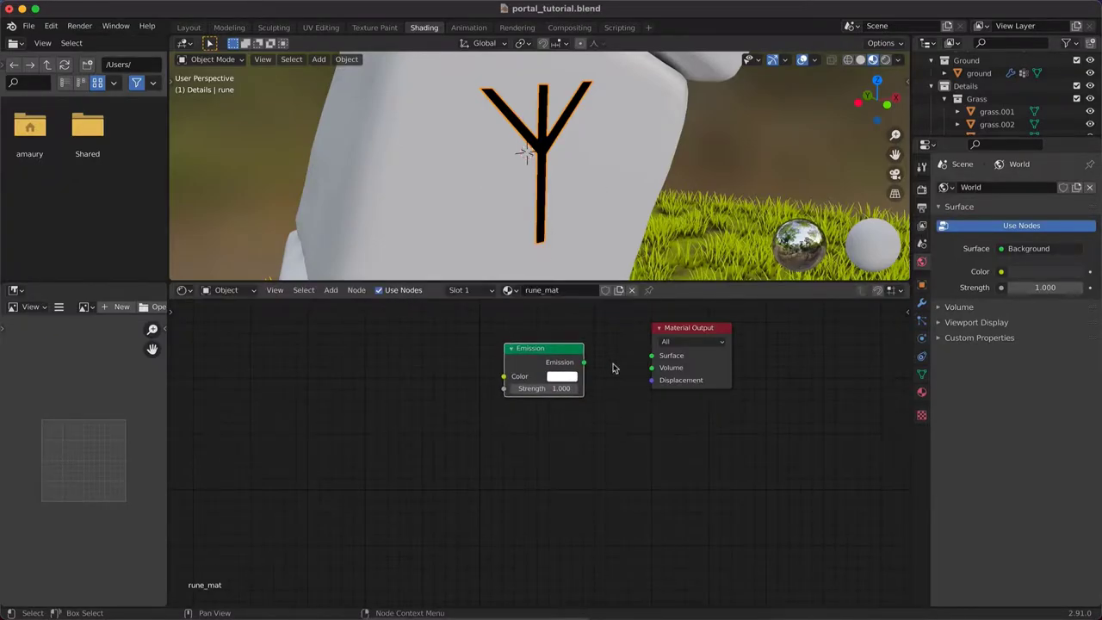
{"action": "left_click_drag", "start_coordinate": [652, 357], "coordinate": [584, 362]}
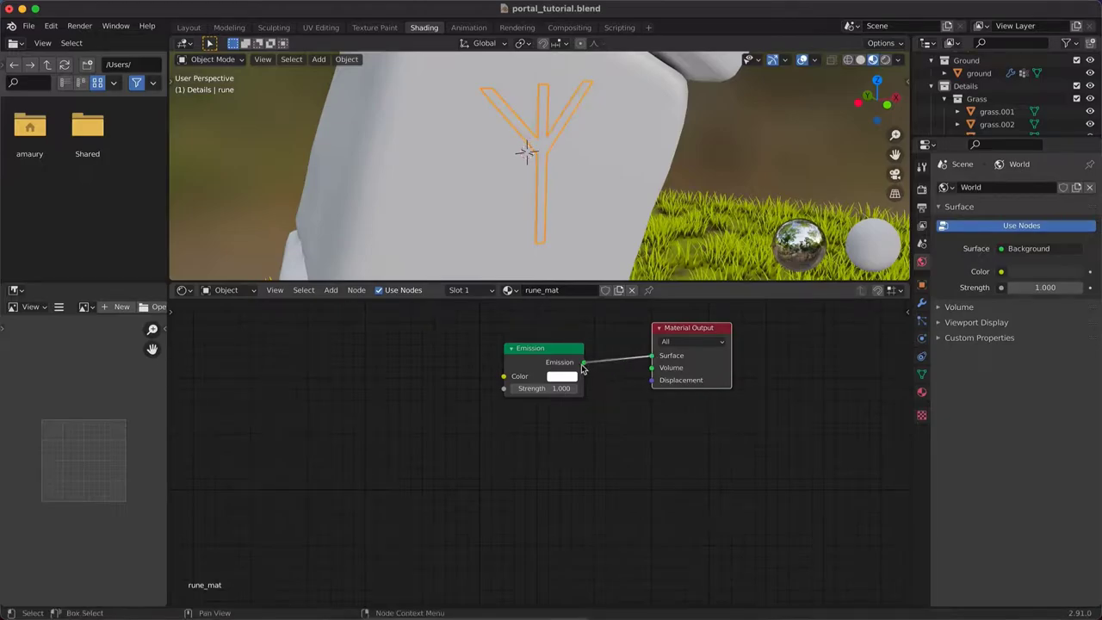
Set the rune's Emission color to a fully saturated light cyan-blue
{"action": "left_click", "coordinate": [564, 377]}
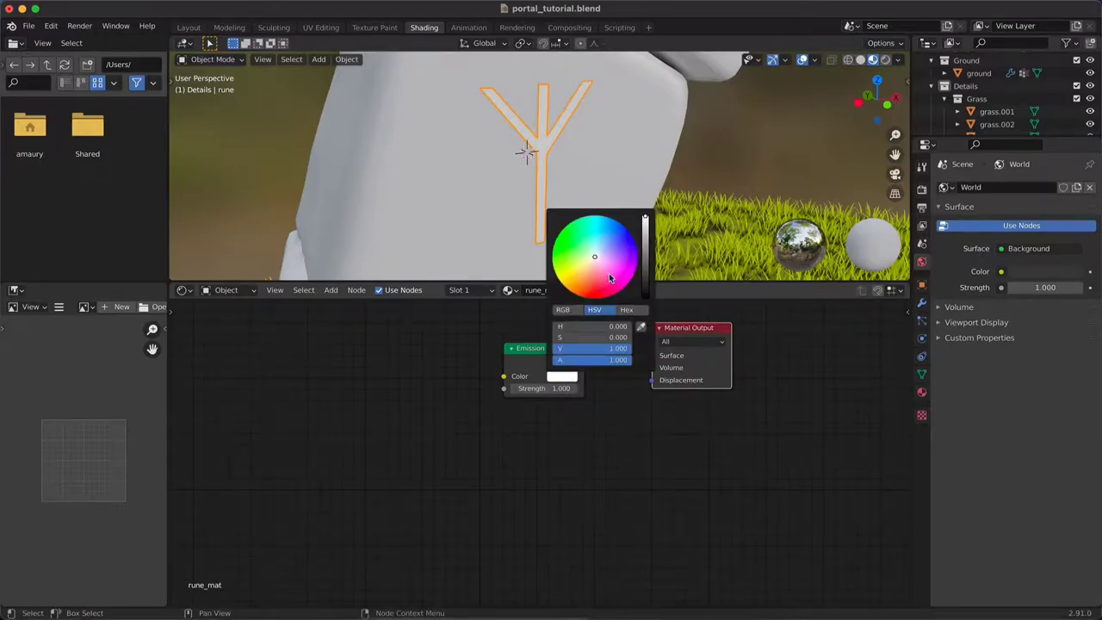
{"action": "left_click_drag", "start_coordinate": [609, 277], "coordinate": [610, 217]}
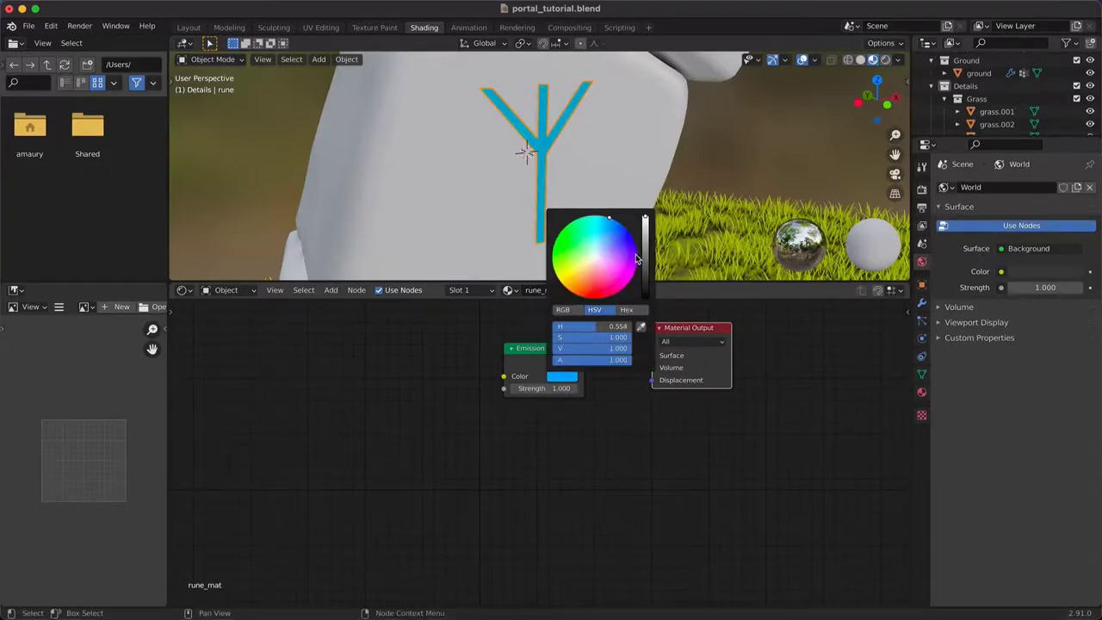
{"action": "scroll", "coordinate": [632, 170], "scroll_direction": "right", "scroll_amount": 5}
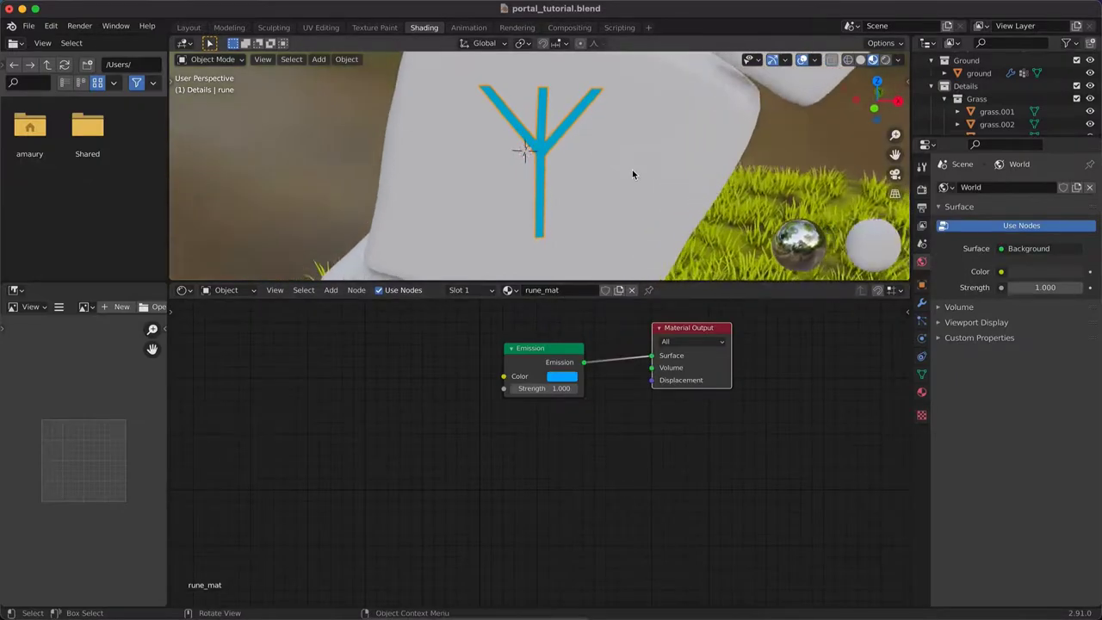
{"action": "scroll", "coordinate": [631, 172], "scroll_direction": "right", "scroll_amount": 3}
{"action": "scroll", "coordinate": [632, 172], "scroll_direction": "down", "scroll_amount": 5}
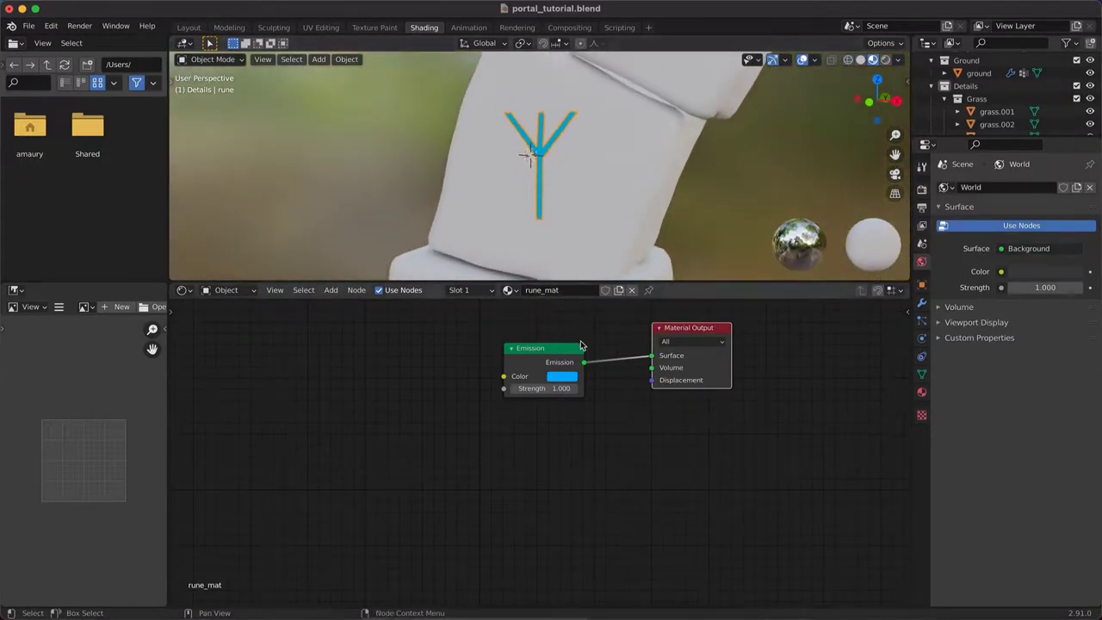
{"action": "left_click", "coordinate": [559, 377]}
{"action": "left_click_drag", "start_coordinate": [607, 229], "coordinate": [600, 224]}
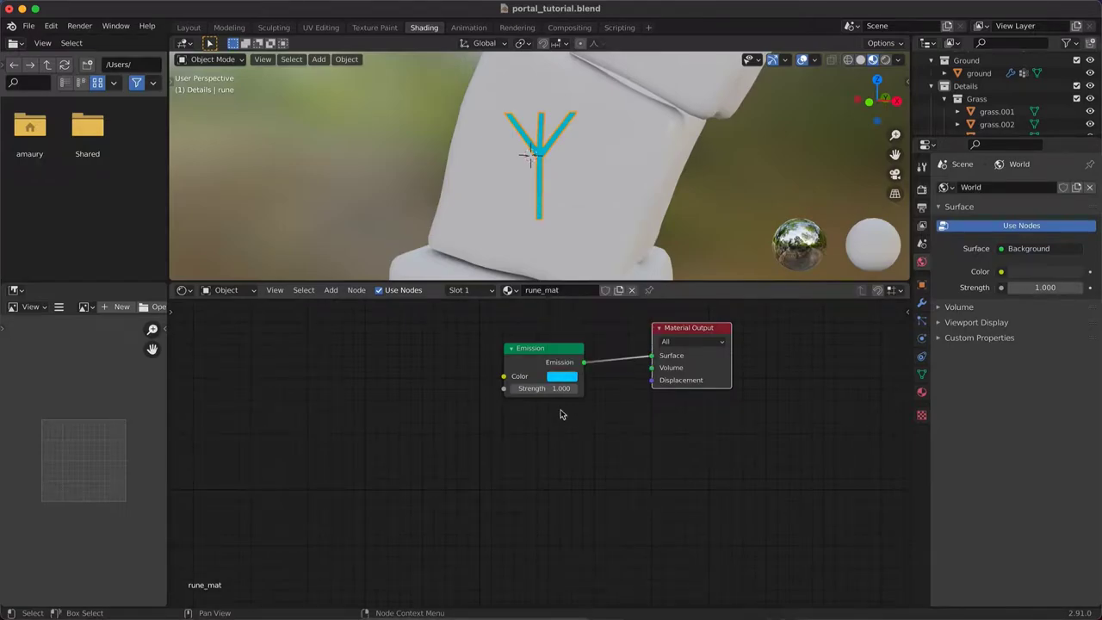
Raise the rune's Emission strength to 22 and check that Ambient Occlusion and Bloom are enabled in the Eevee render settings
{"action": "left_click_drag", "start_coordinate": [559, 389], "coordinate": [607, 389]}
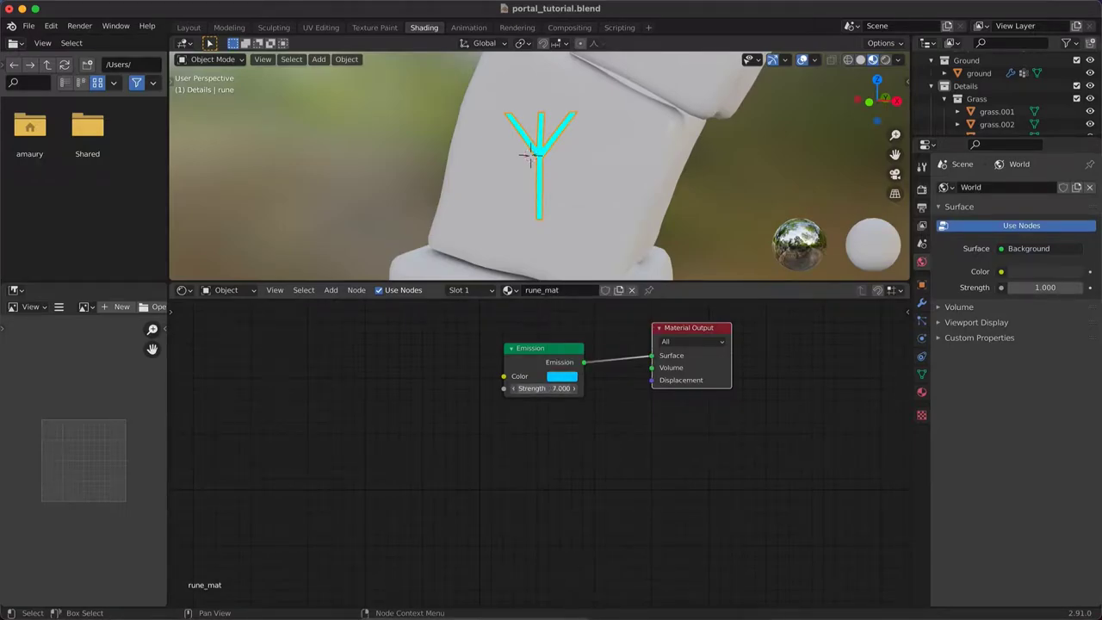
{"action": "left_click", "coordinate": [922, 189]}
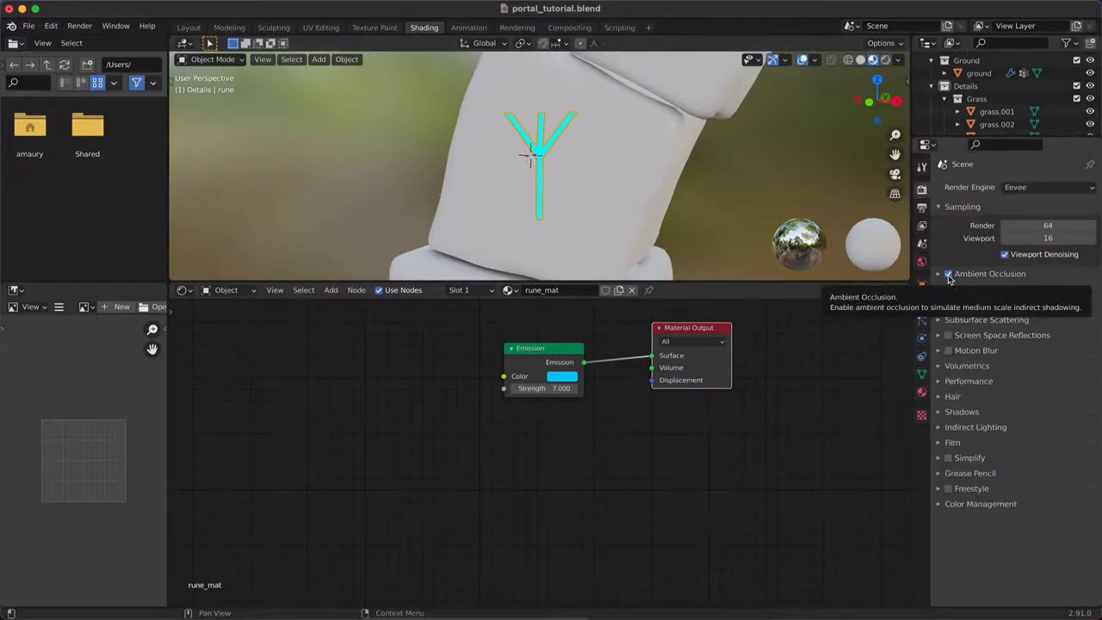
{"action": "scroll", "coordinate": [721, 217], "scroll_direction": "left", "scroll_amount": 5}
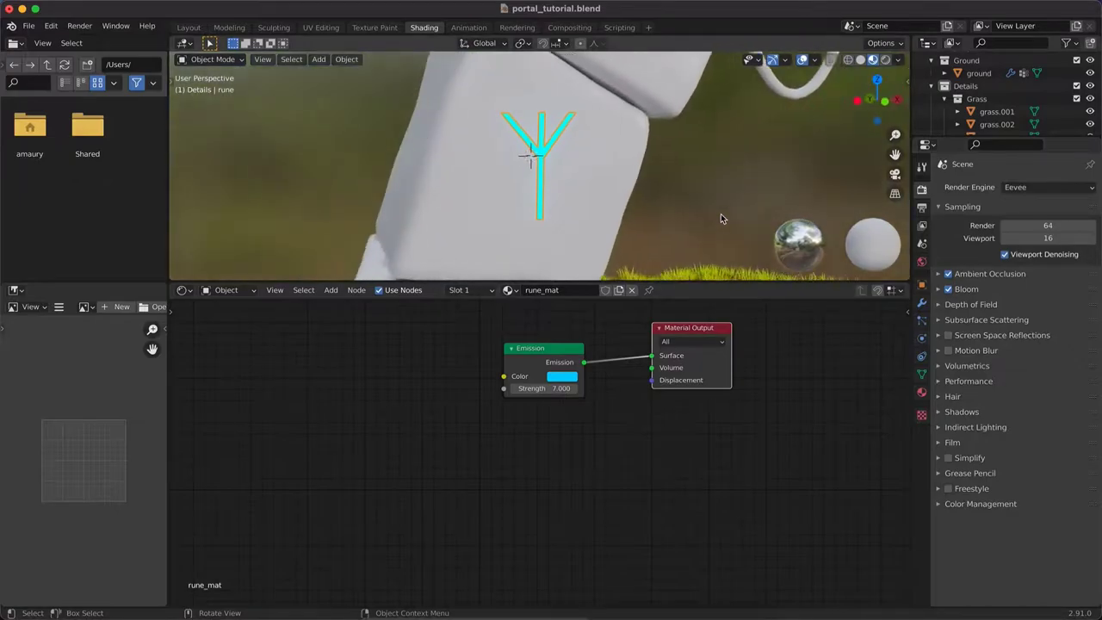
{"action": "scroll", "coordinate": [718, 219], "scroll_direction": "down", "scroll_amount": 6}
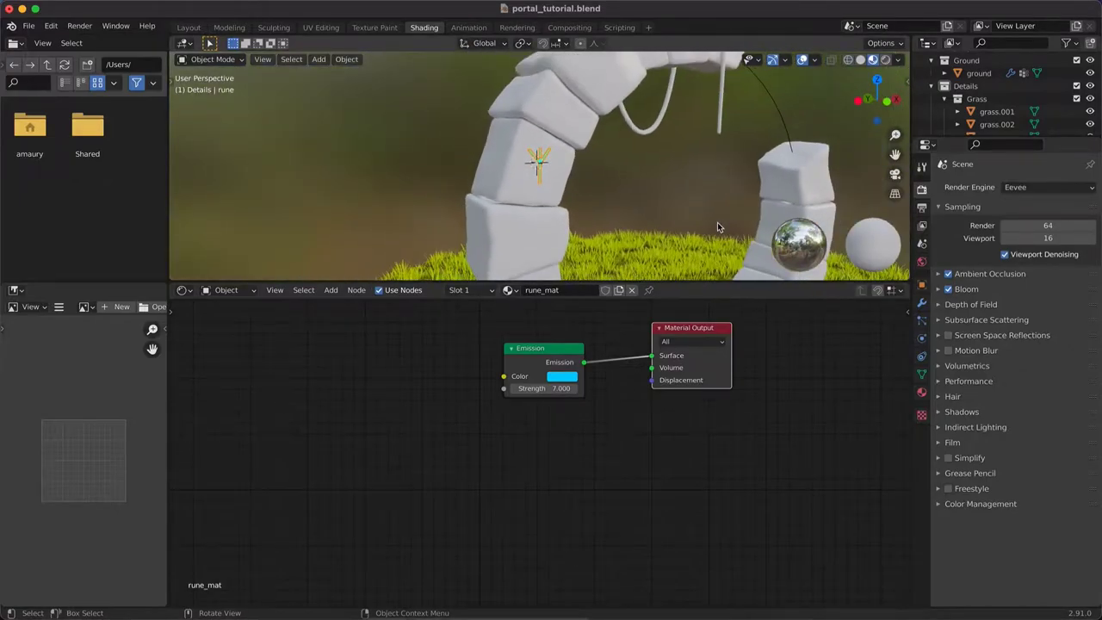
{"action": "scroll", "coordinate": [717, 225], "scroll_direction": "right", "scroll_amount": 5}
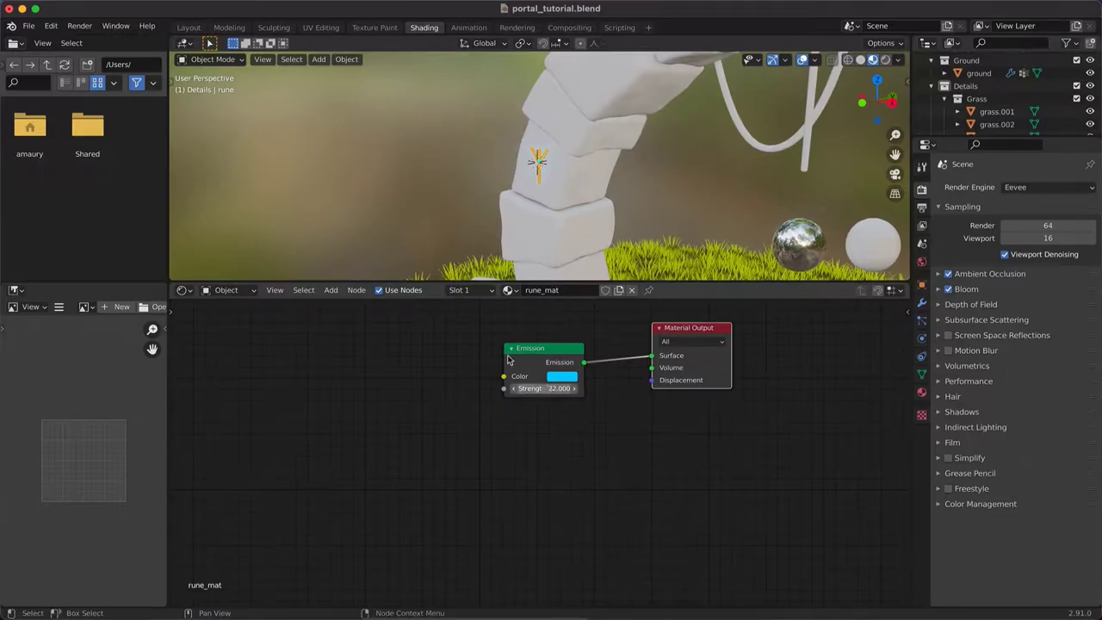
Examine the rune's glow against the dark background in the Layout workspace using Material Preview shading
{"action": "left_click", "coordinate": [189, 27]}
{"action": "left_click", "coordinate": [873, 60]}
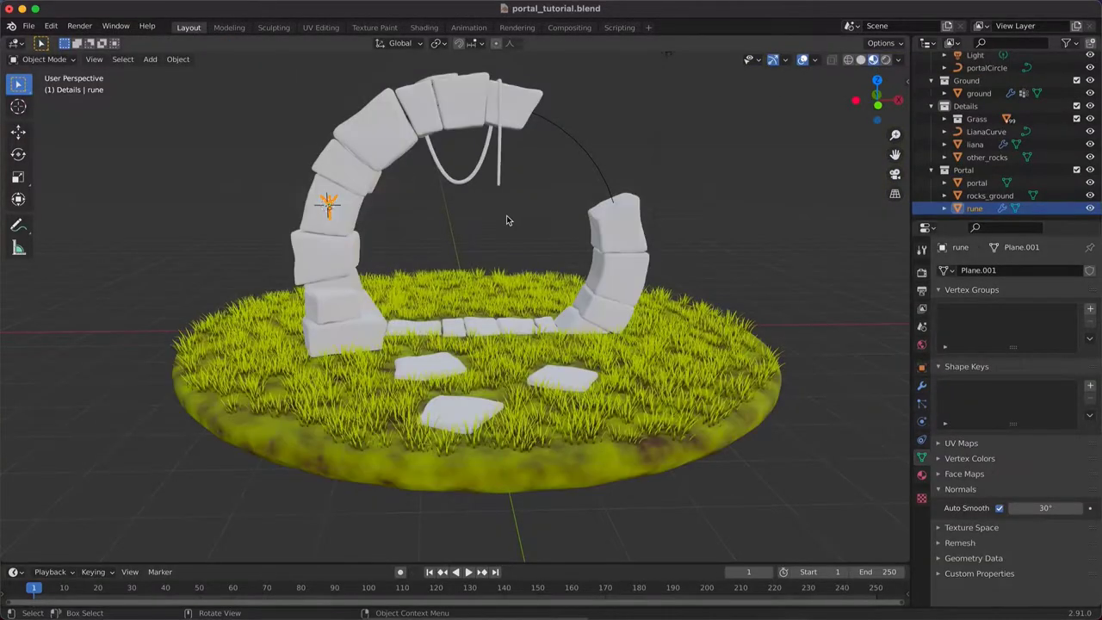
{"action": "scroll", "coordinate": [502, 210], "scroll_direction": "right", "scroll_amount": 5}
{"action": "left_click", "coordinate": [500, 208]}
{"action": "scroll", "coordinate": [501, 208], "scroll_direction": "left", "scroll_amount": 5}
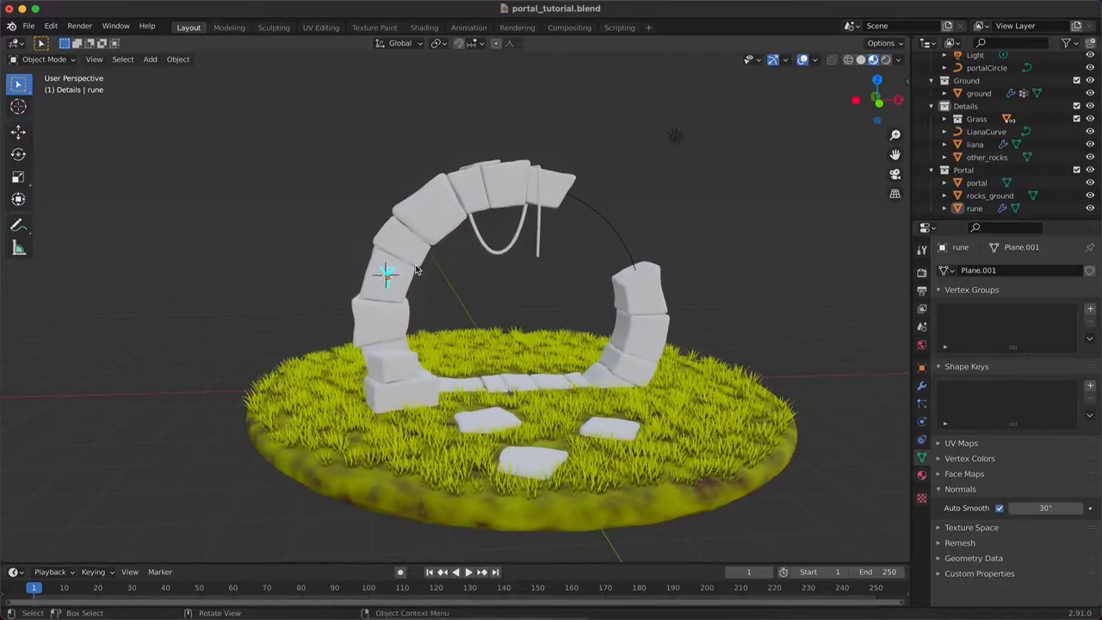
{"action": "scroll", "coordinate": [414, 264], "scroll_direction": "up", "scroll_amount": 8}
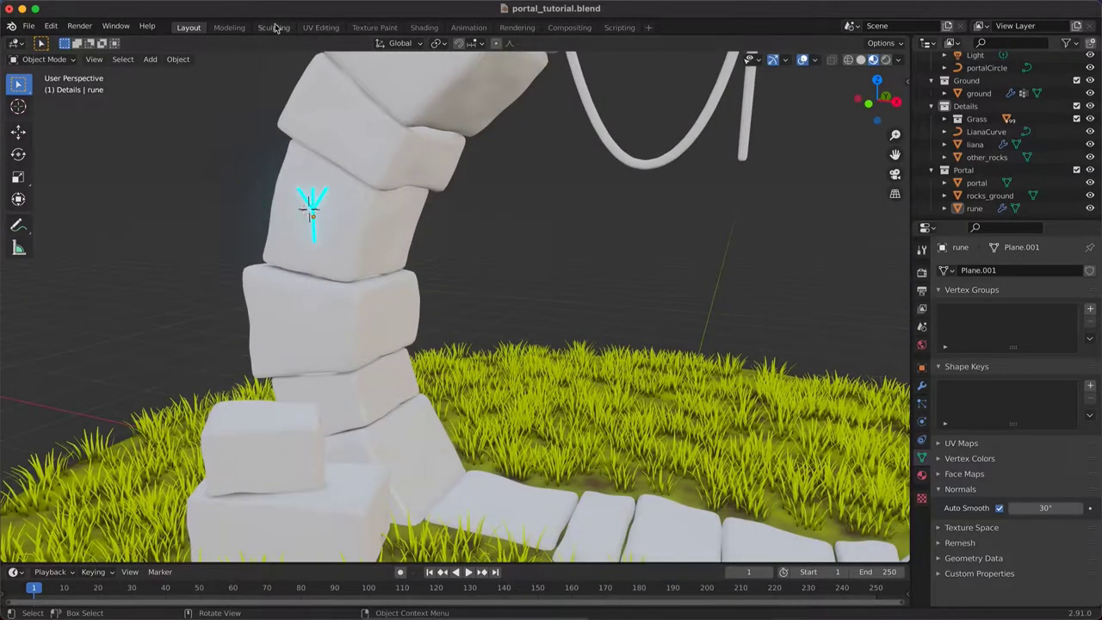
{"action": "left_click", "coordinate": [310, 217]}
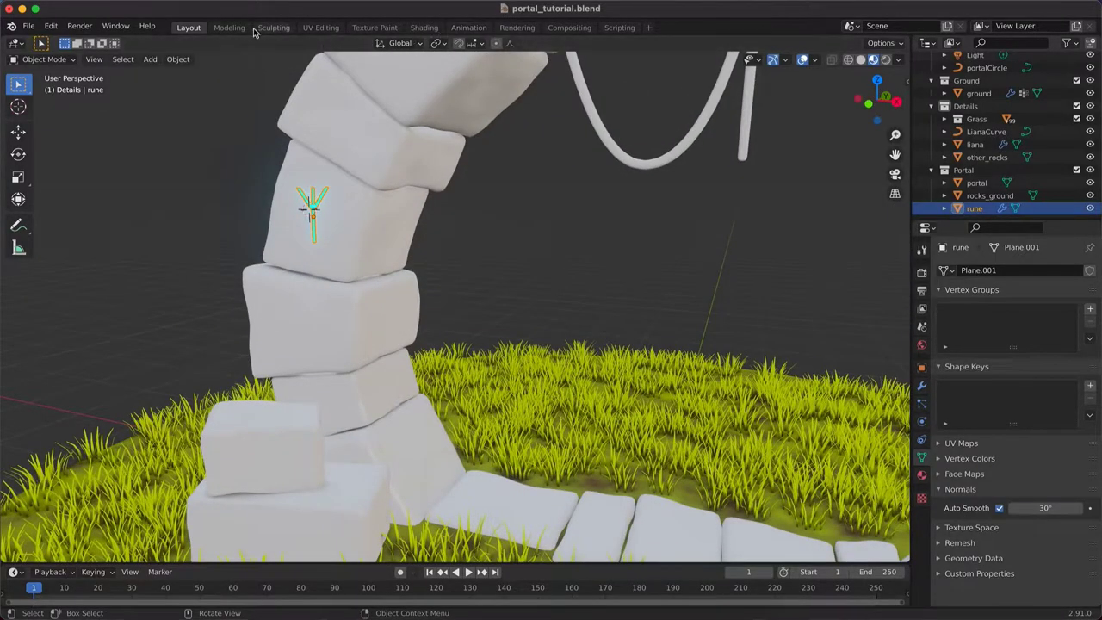
Set the rune's Emission strength to 37.4 and shift its color to a slightly deeper blue in the Shading workspace
{"action": "left_click", "coordinate": [424, 27]}
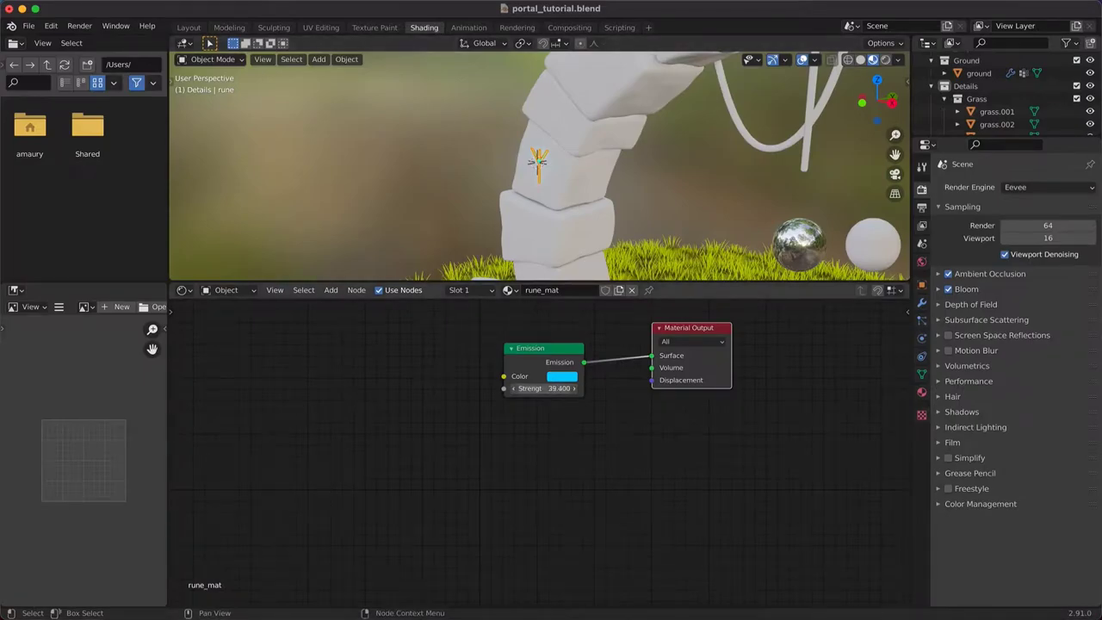
{"action": "left_click", "coordinate": [690, 188]}
{"action": "middle_click_drag", "start_coordinate": [690, 188], "coordinate": [641, 179]}
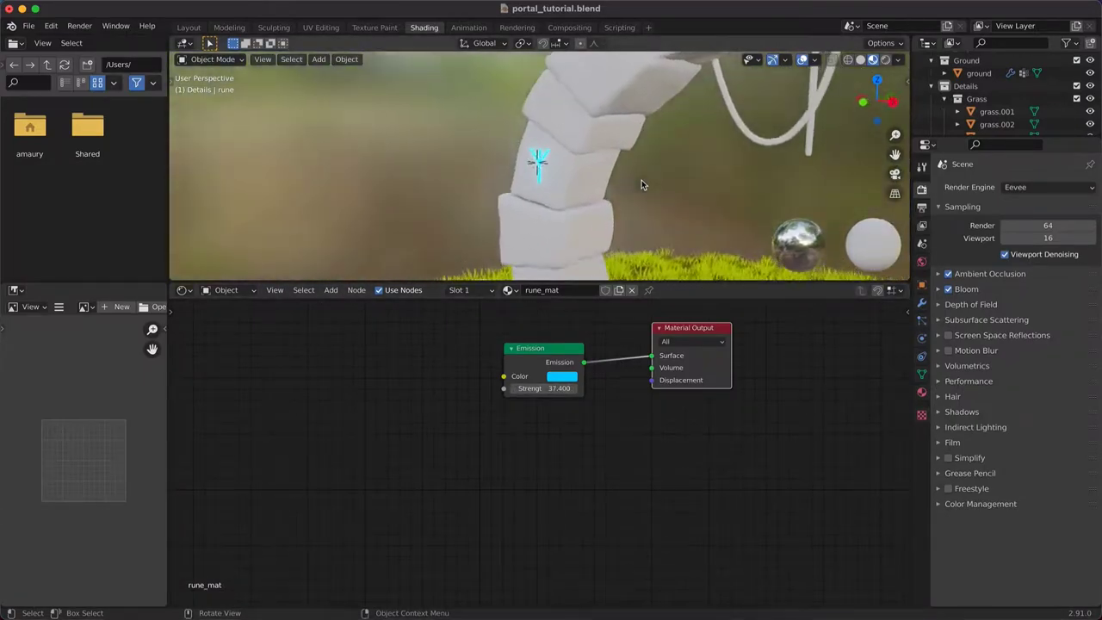
{"action": "left_click", "coordinate": [565, 379]}
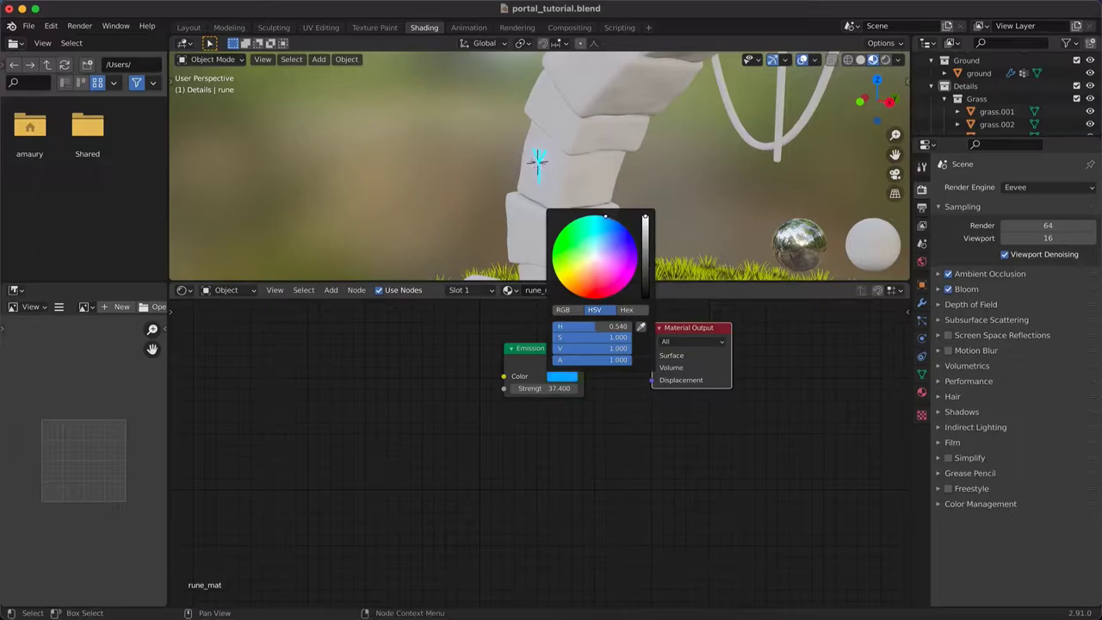
{"action": "left_click_drag", "start_coordinate": [605, 216], "coordinate": [606, 217]}
{"action": "middle_click_drag", "start_coordinate": [666, 144], "coordinate": [659, 170]}
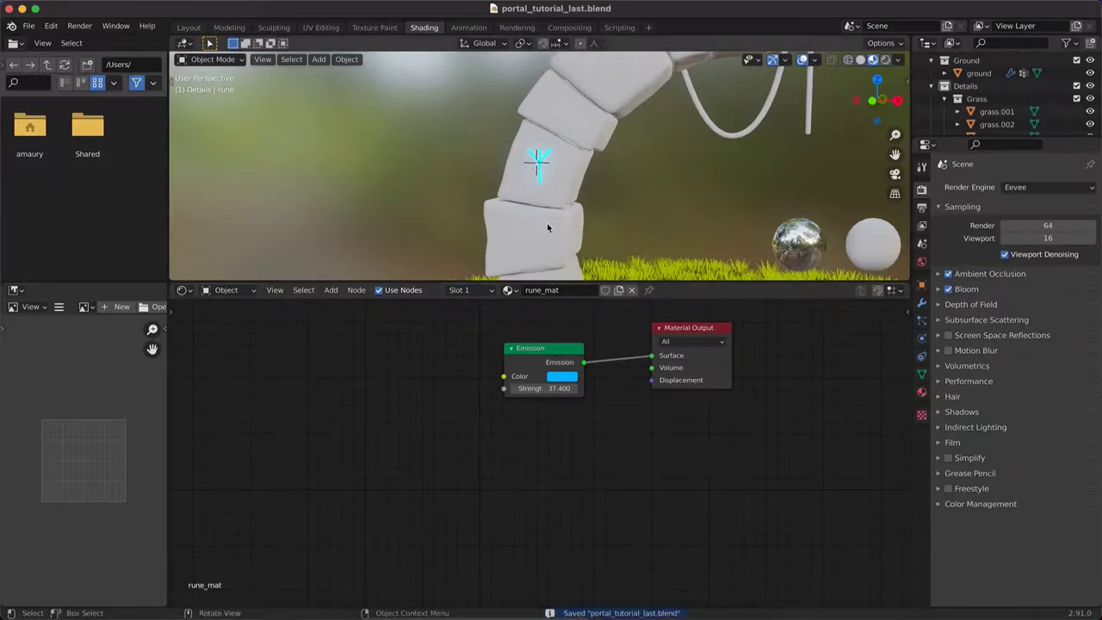
Select the liana hanging from the arch and frame it in the 3D view
{"action": "middle_click_drag", "start_coordinate": [546, 223], "coordinate": [563, 184]}
{"action": "scroll", "coordinate": [571, 166], "scroll_direction": "up", "scroll_amount": 3}
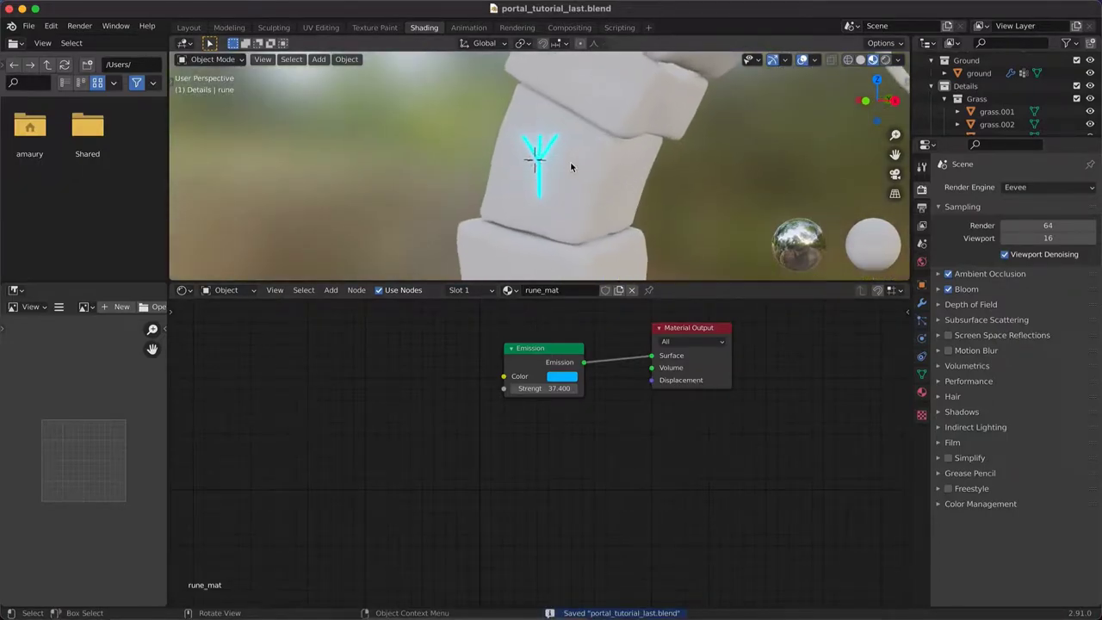
{"action": "scroll", "coordinate": [570, 166], "scroll_direction": "left", "scroll_amount": 5}
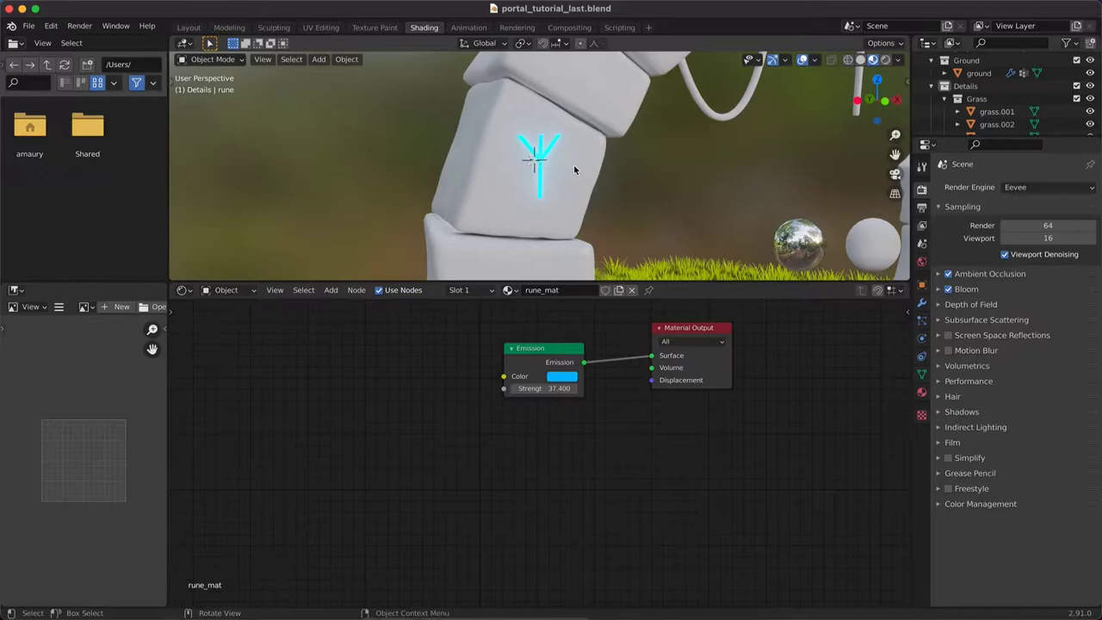
{"action": "scroll", "coordinate": [618, 195], "scroll_direction": "right", "scroll_amount": 5}
{"action": "scroll", "coordinate": [618, 195], "scroll_direction": "right", "scroll_amount": 3, "text": "shift"}
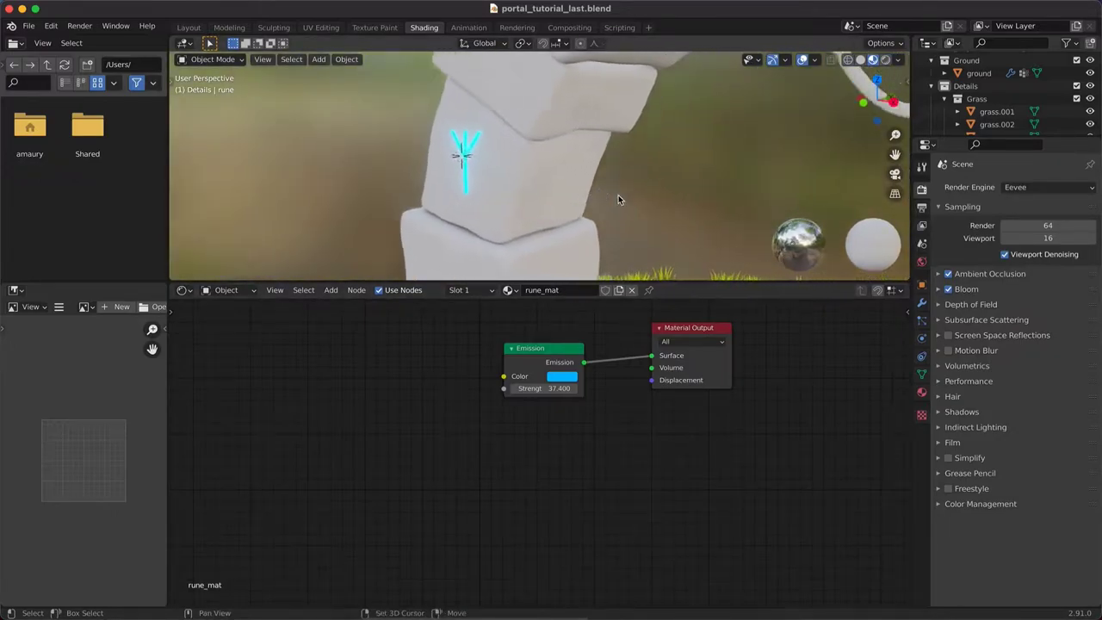
{"action": "scroll", "coordinate": [618, 195], "scroll_direction": "right", "scroll_amount": 5}
{"action": "left_click", "coordinate": [674, 121]}
{"action": "key", "text": "q"}
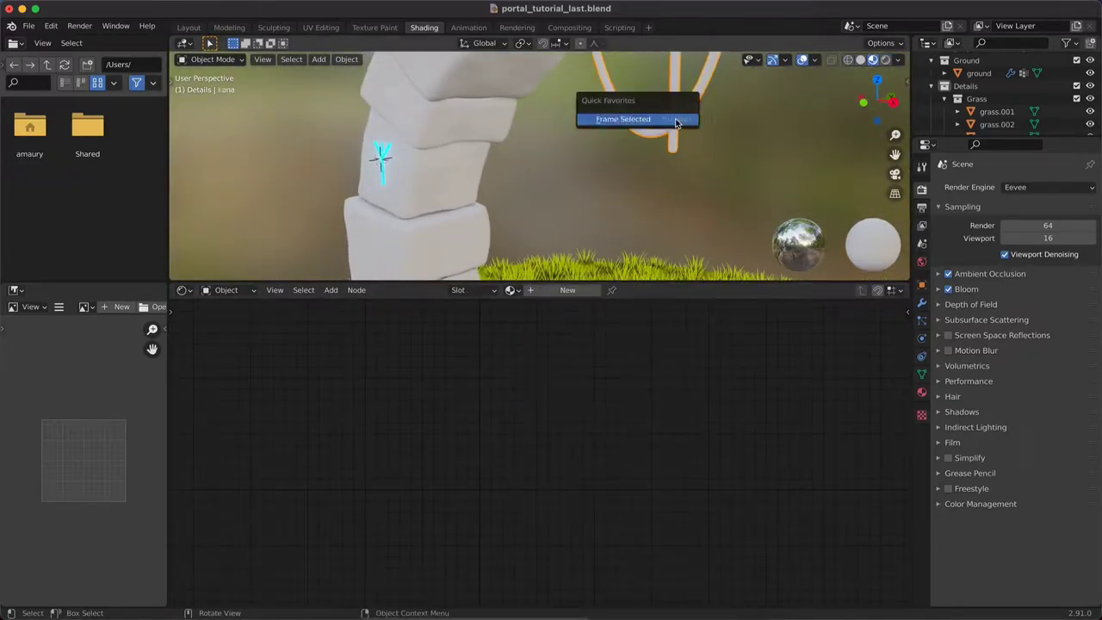
{"action": "left_click", "coordinate": [674, 119]}
{"action": "scroll", "coordinate": [645, 195], "scroll_direction": "right", "scroll_amount": 10}
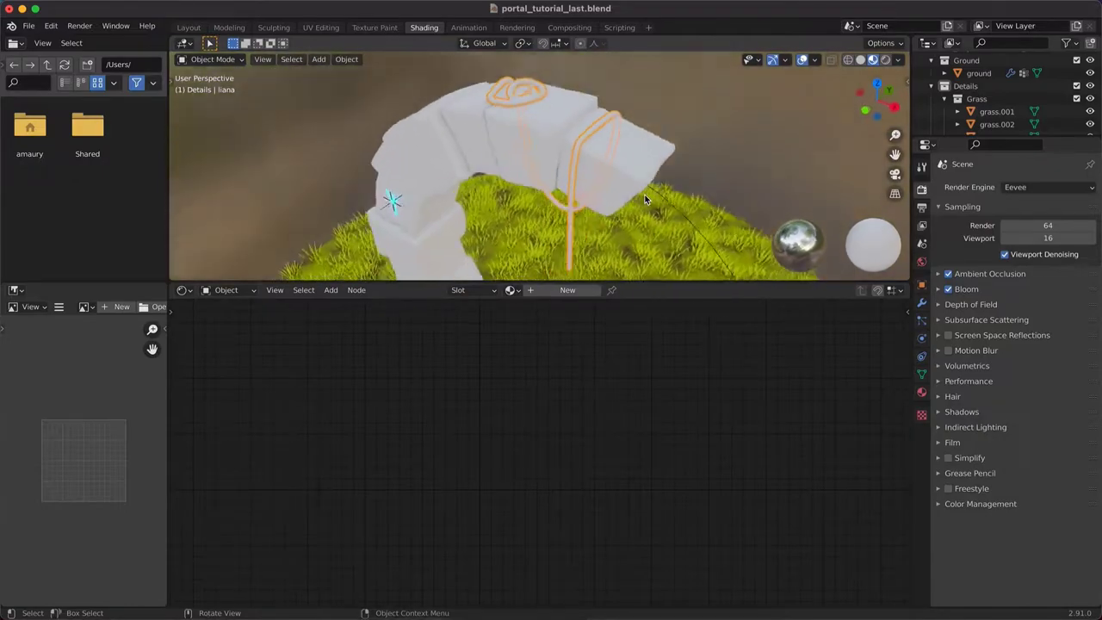
Create a new material named vegetation_mat on the liana and save the file
{"action": "scroll", "coordinate": [644, 195], "scroll_direction": "right", "scroll_amount": 10}
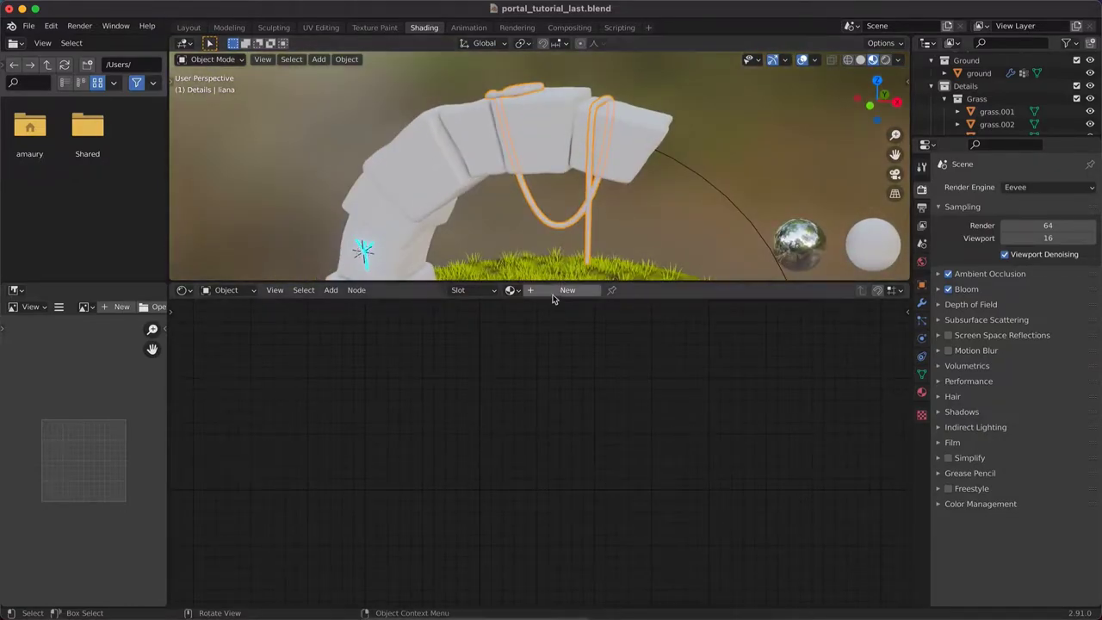
{"action": "left_click", "coordinate": [564, 290]}
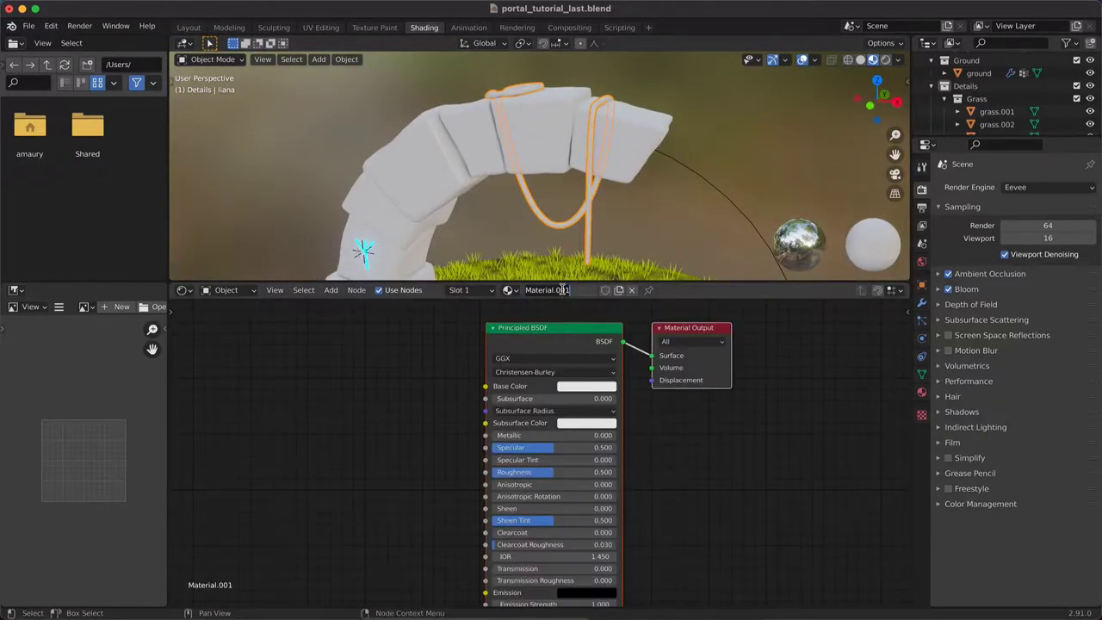
{"action": "type", "text": "vegetation_matal"}
{"action": "key", "text": "Return"}
{"action": "middle_click_drag", "start_coordinate": [606, 234], "coordinate": [606, 235]}
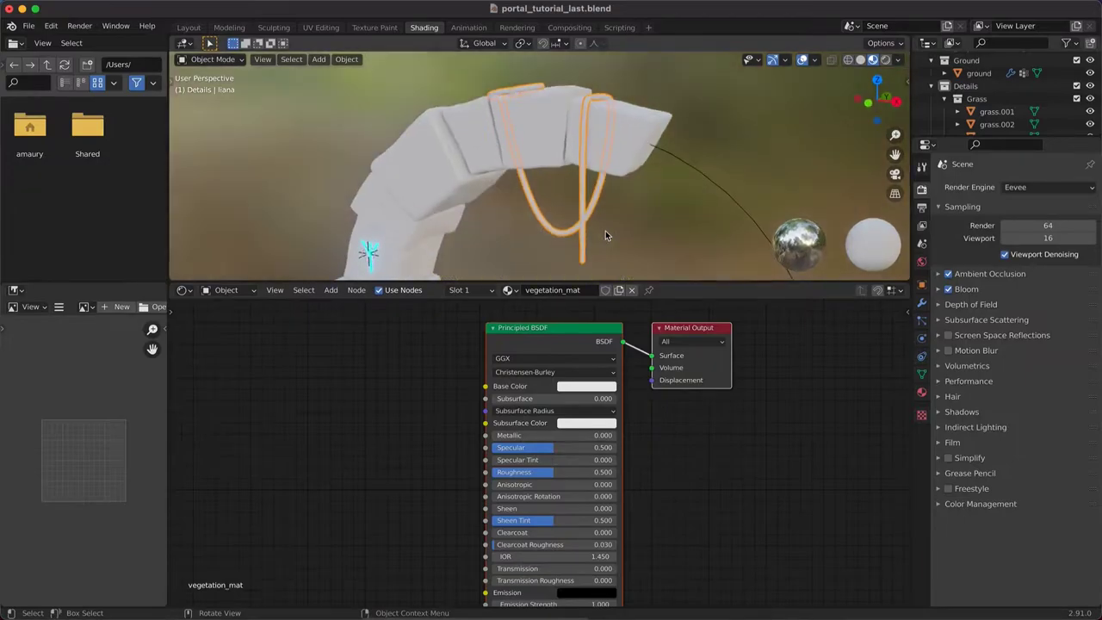
{"action": "key", "text": "super+s"}
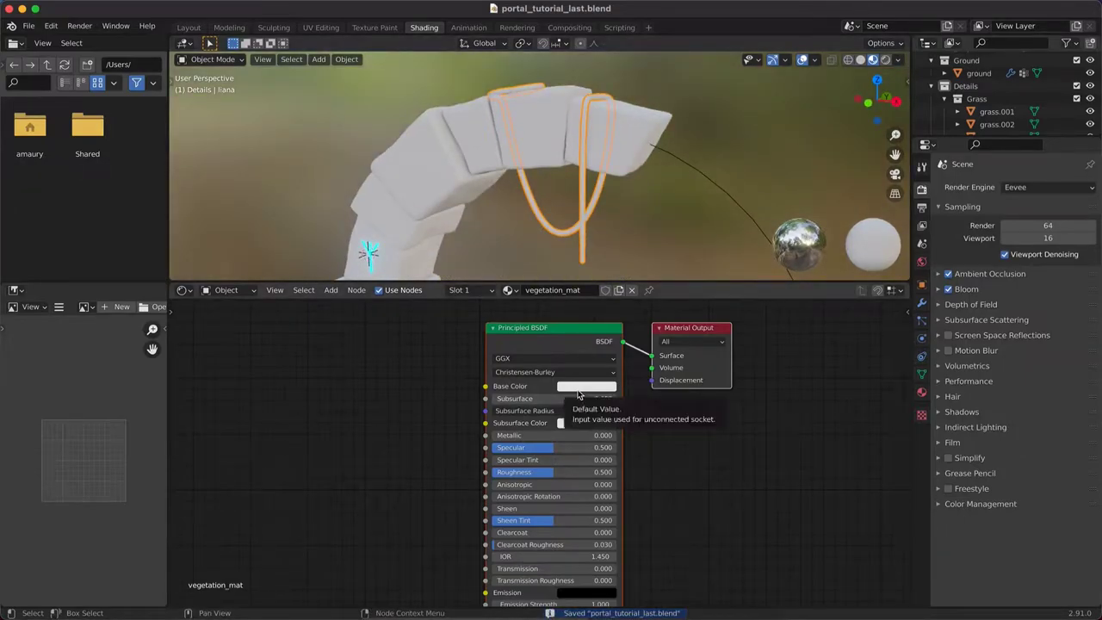
Add a Noise Texture node and connect its Fac output to the Principled BSDF's Base Color
{"action": "key", "text": "shift+a"}
{"action": "mouse_move", "coordinate": [333, 384]}
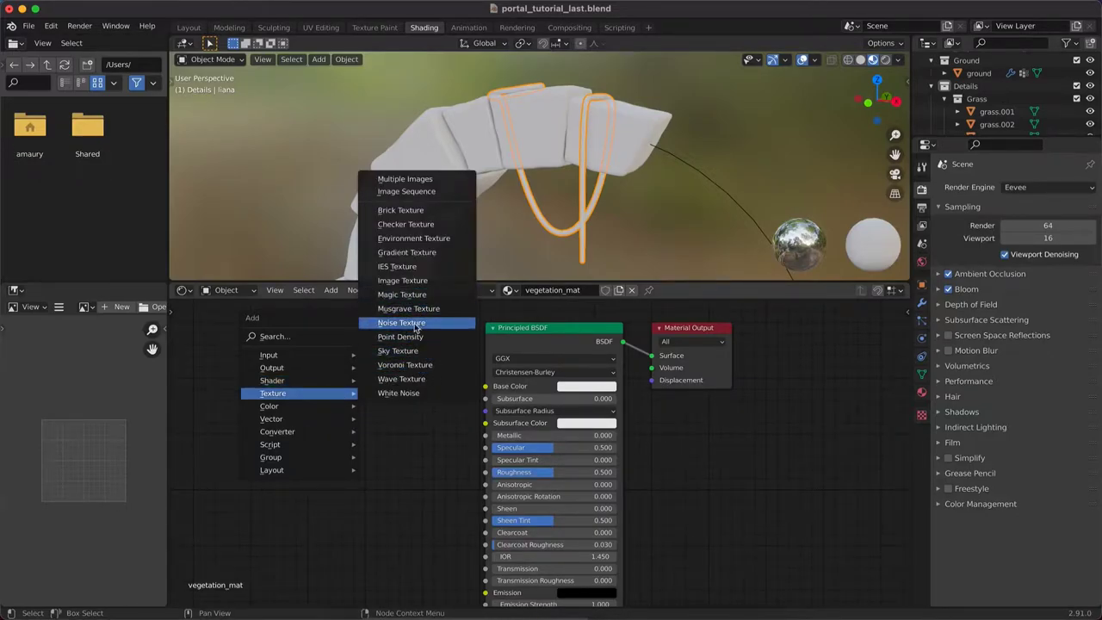
{"action": "left_click", "coordinate": [405, 323]}
{"action": "left_click", "coordinate": [227, 347]}
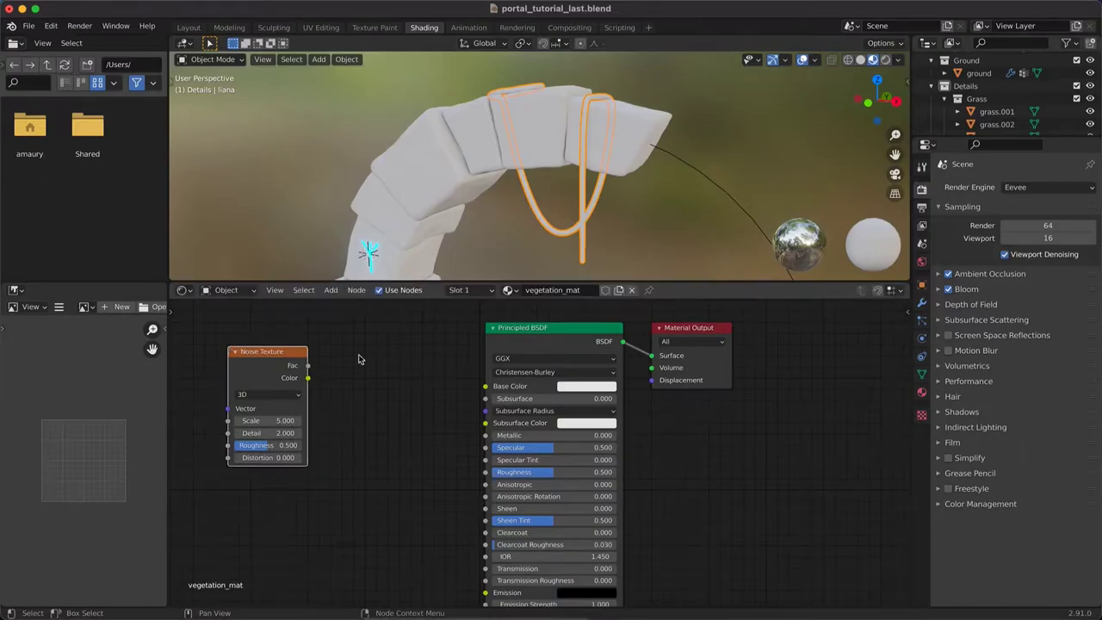
{"action": "scroll", "coordinate": [391, 378], "scroll_direction": "right", "scroll_amount": 1}
{"action": "scroll", "coordinate": [390, 378], "scroll_direction": "left", "scroll_amount": 1}
{"action": "scroll", "coordinate": [389, 377], "scroll_direction": "left", "scroll_amount": 2, "text": "ctrl"}
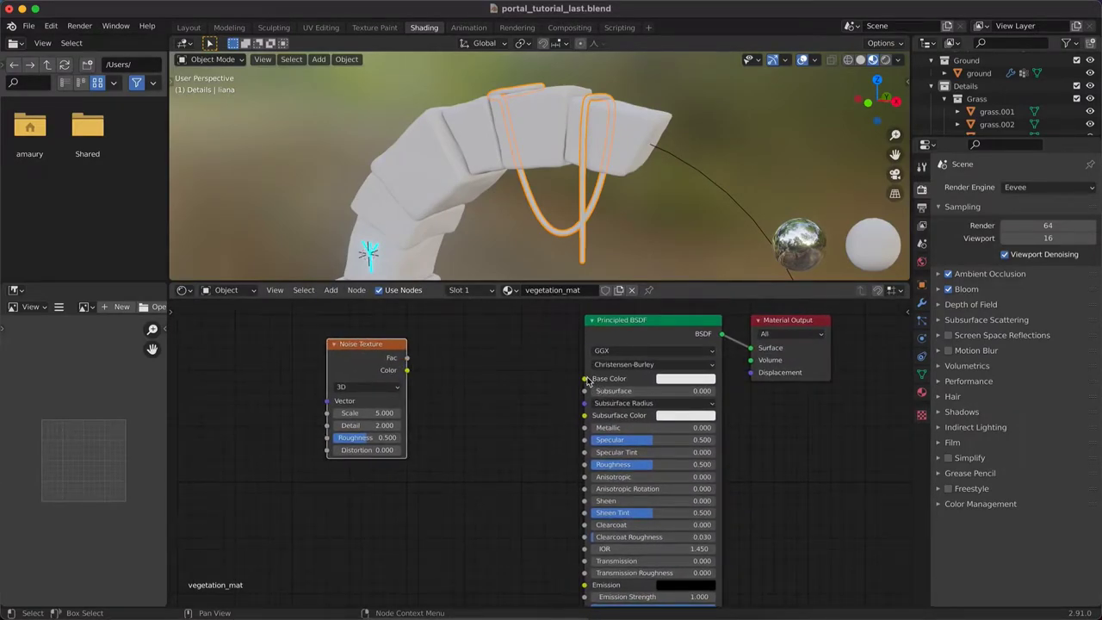
{"action": "left_click_drag", "start_coordinate": [585, 379], "coordinate": [409, 360]}
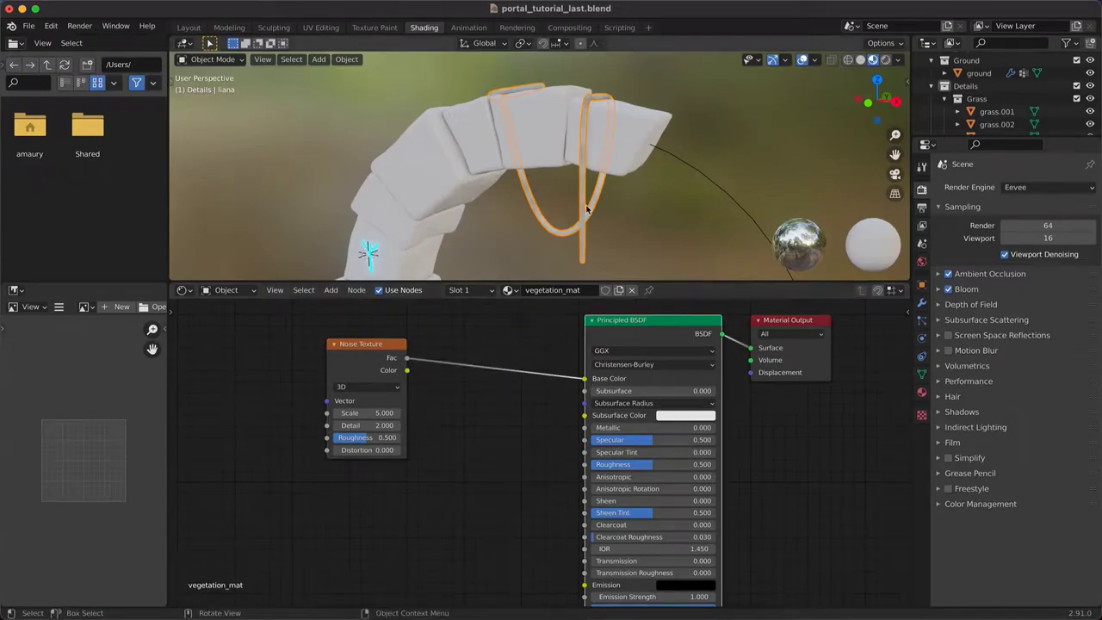
Isolate the liana by hiding all unselected objects
{"action": "scroll", "coordinate": [602, 167], "scroll_direction": "up", "scroll_amount": 5}
{"action": "scroll", "coordinate": [602, 168], "scroll_direction": "down", "scroll_amount": 5}
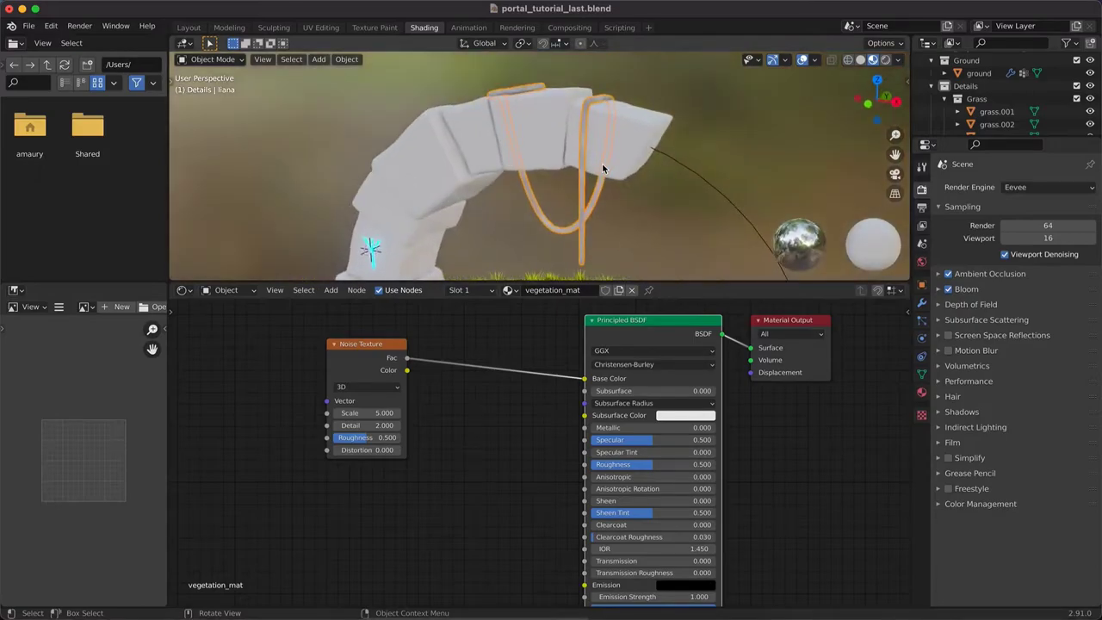
{"action": "scroll", "coordinate": [603, 169], "scroll_direction": "up", "scroll_amount": 5}
{"action": "scroll", "coordinate": [603, 169], "scroll_direction": "right", "scroll_amount": 5}
{"action": "scroll", "coordinate": [601, 164], "scroll_direction": "down", "scroll_amount": 2}
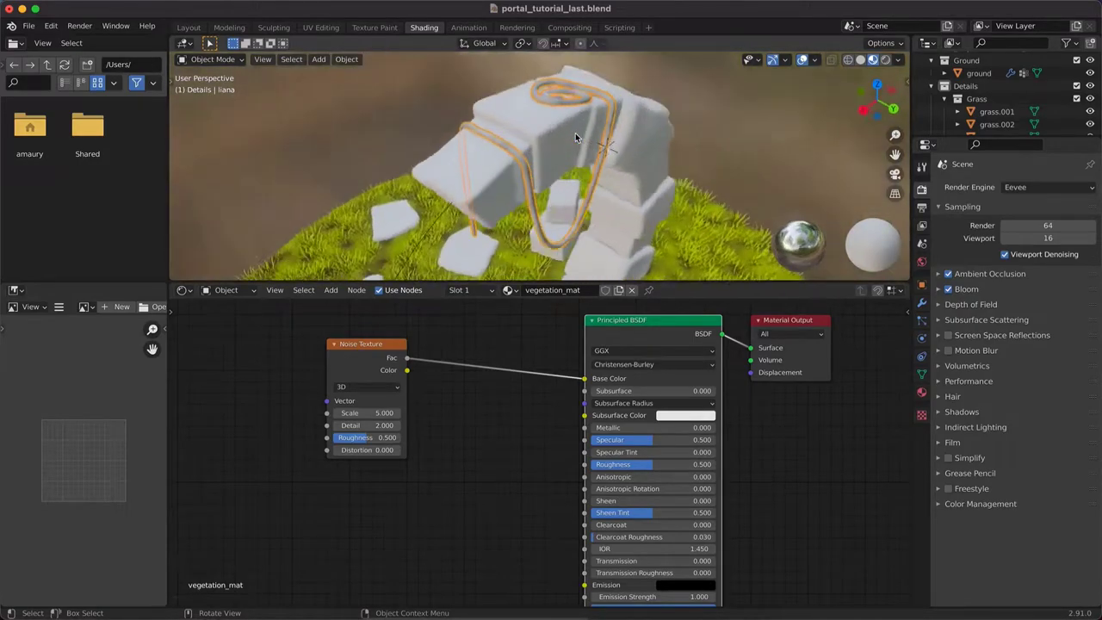
{"action": "scroll", "coordinate": [575, 132], "scroll_direction": "down", "scroll_amount": 8}
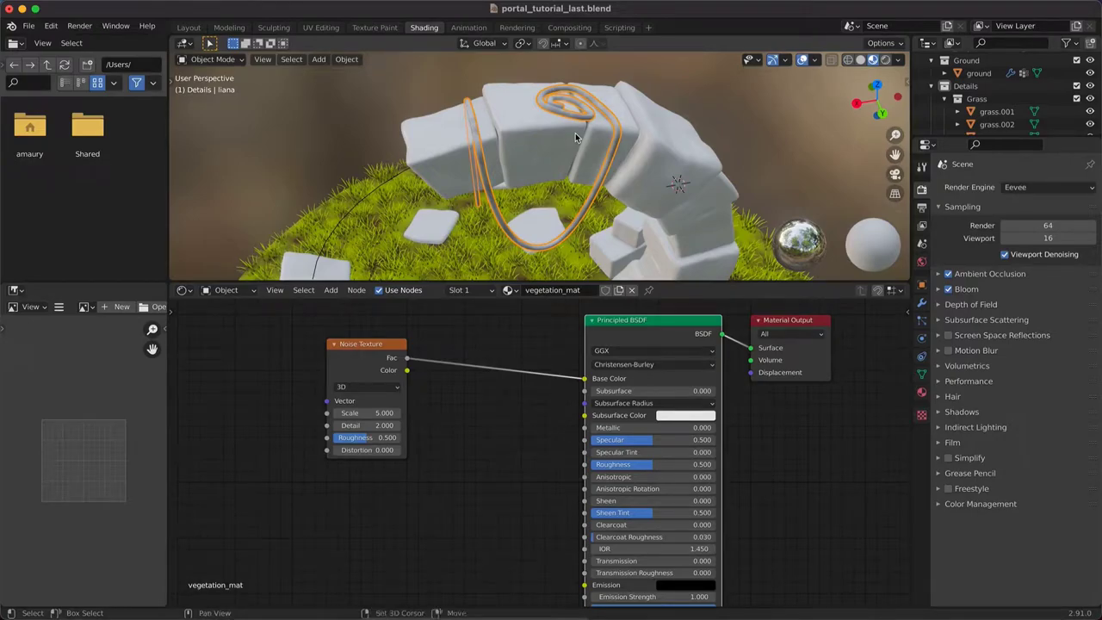
{"action": "key", "text": "shift+h"}
Set the Noise Texture's Scale to 7.4, Detail to 16 and Roughness to 0.596
{"action": "scroll", "coordinate": [575, 133], "scroll_direction": "left", "scroll_amount": 5}
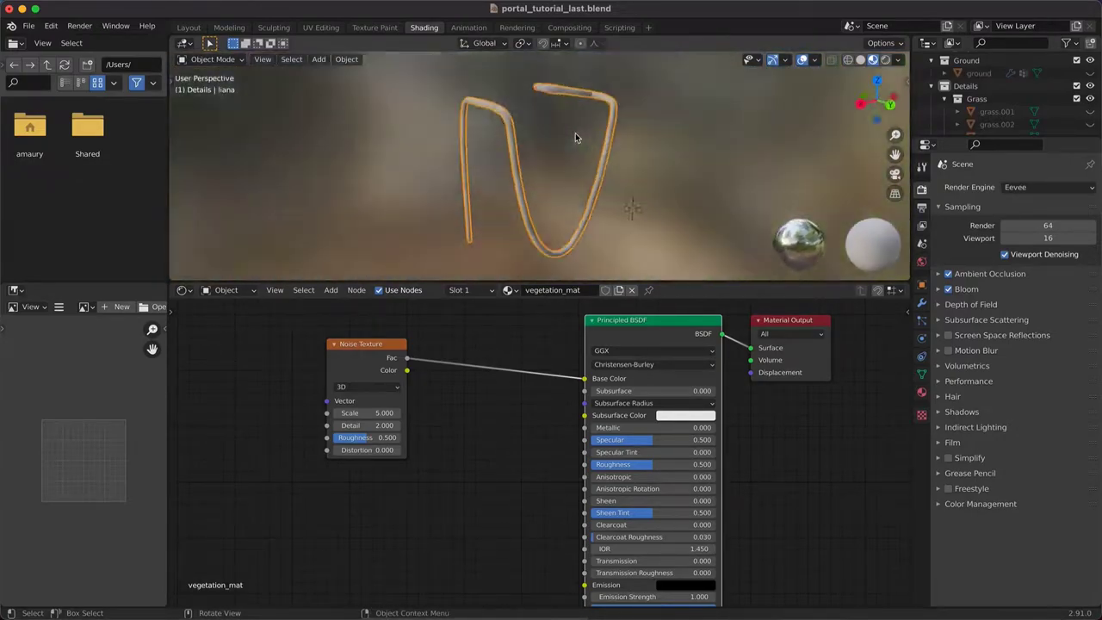
{"action": "scroll", "coordinate": [575, 132], "scroll_direction": "up", "scroll_amount": 4, "text": "ctrl"}
{"action": "scroll", "coordinate": [575, 133], "scroll_direction": "left", "scroll_amount": 5}
{"action": "scroll", "coordinate": [577, 137], "scroll_direction": "left", "scroll_amount": 5}
{"action": "scroll", "coordinate": [577, 138], "scroll_direction": "down", "scroll_amount": 5, "text": "ctrl"}
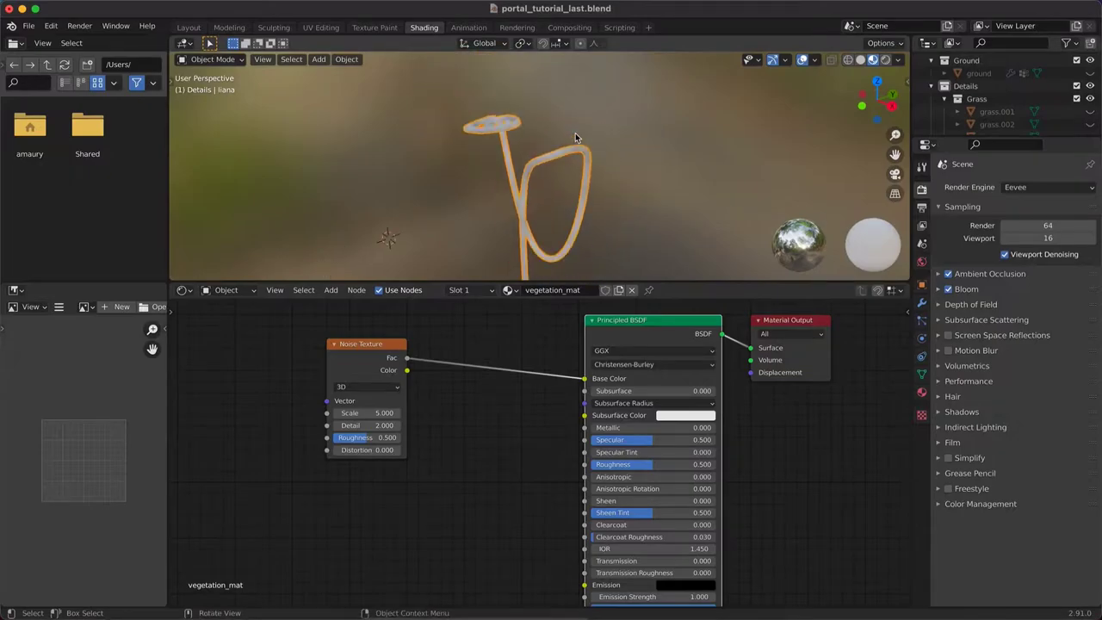
{"action": "scroll", "coordinate": [576, 137], "scroll_direction": "left", "scroll_amount": 5}
{"action": "scroll", "coordinate": [577, 137], "scroll_direction": "up", "scroll_amount": 5, "text": "ctrl"}
{"action": "scroll", "coordinate": [575, 136], "scroll_direction": "left", "scroll_amount": 4}
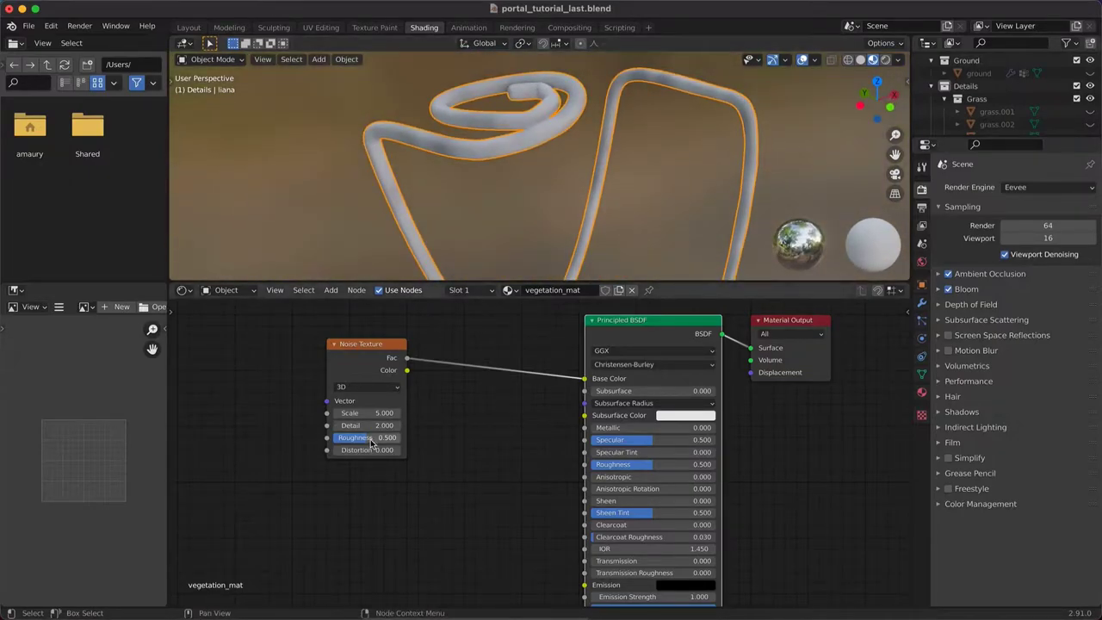
{"action": "mouse_move", "coordinate": [399, 438]}
{"action": "left_mouse_down"}
{"action": "mouse_move", "coordinate": [339, 437]}
{"action": "mouse_move", "coordinate": [419, 413]}
{"action": "mouse_move", "coordinate": [359, 425]}
{"action": "left_mouse_up"}
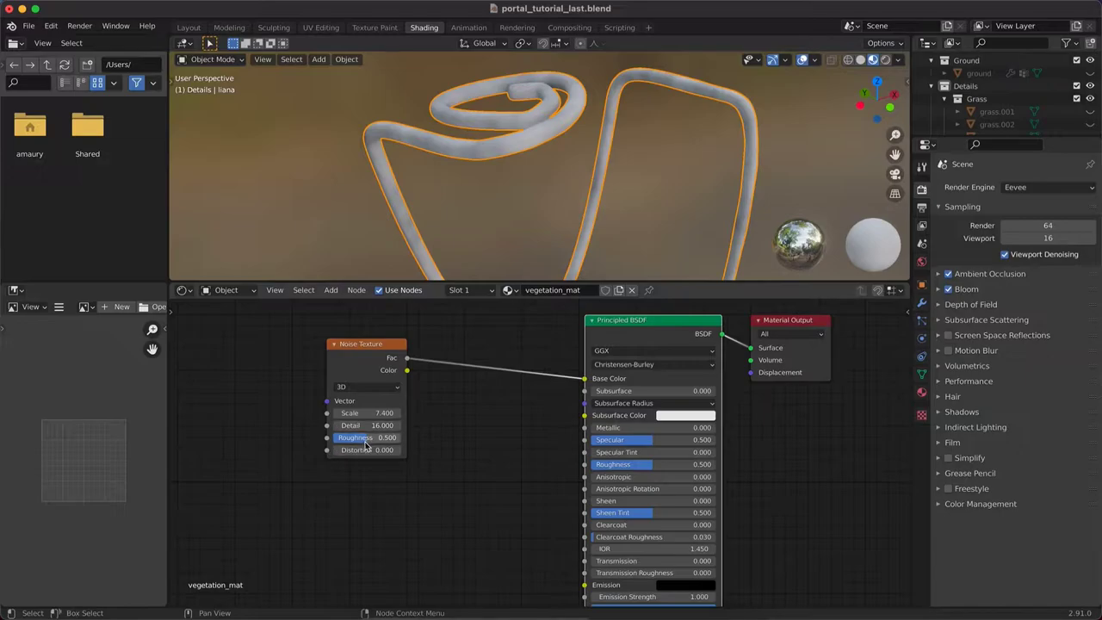
{"action": "left_click_drag", "start_coordinate": [375, 437], "coordinate": [373, 437]}
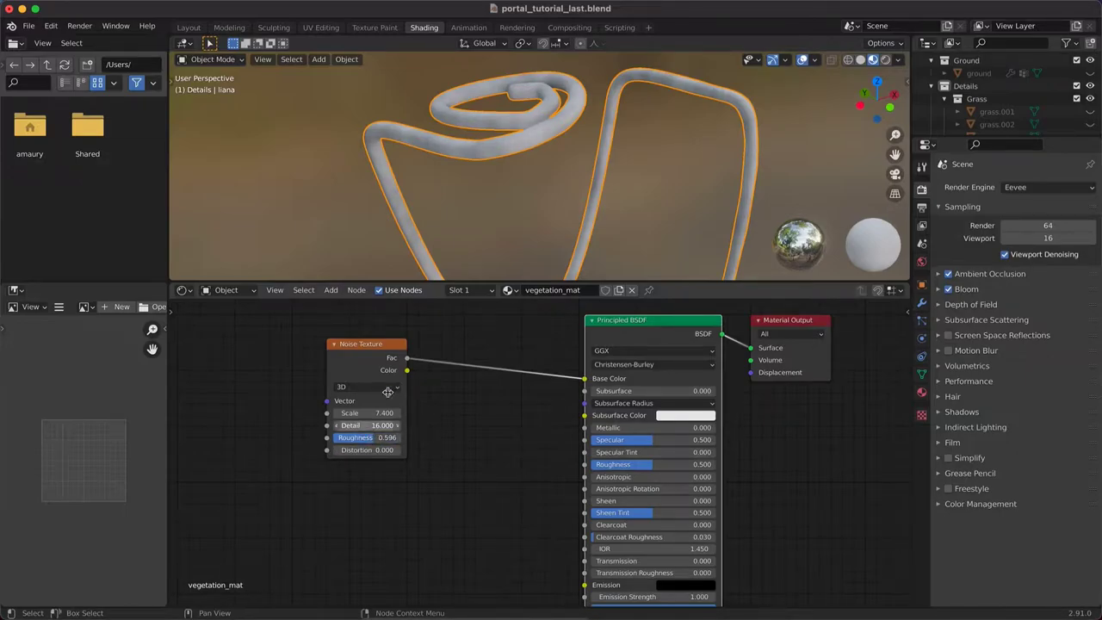
Insert a ColorRamp node between the Noise Texture's Fac output and the Base Color input
{"action": "key", "text": "shift+a"}
{"action": "mouse_move", "coordinate": [448, 384]}
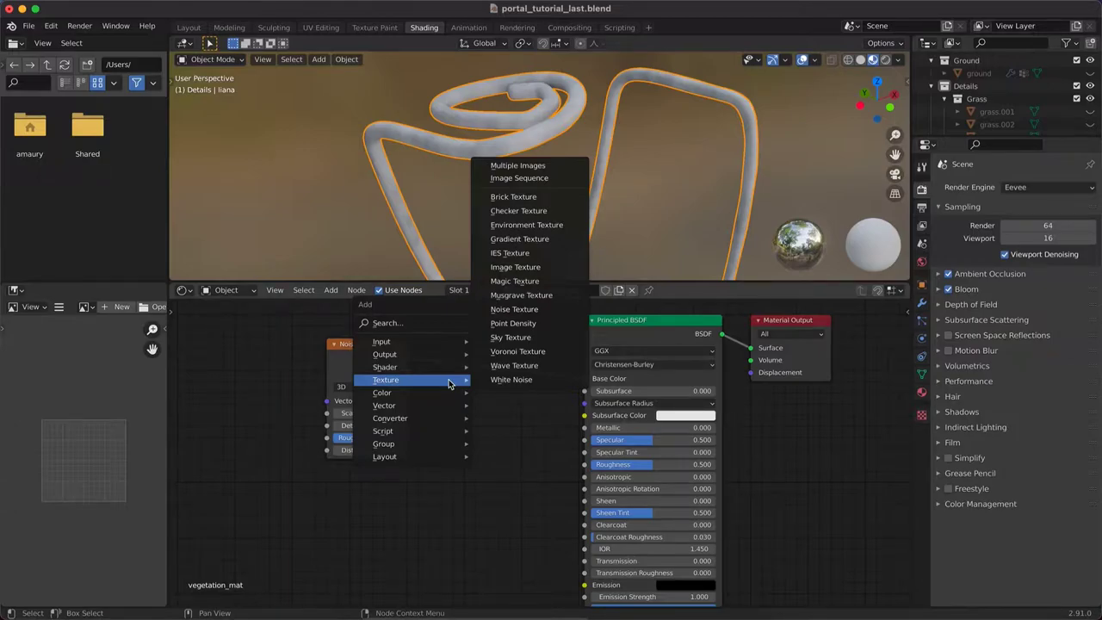
{"action": "mouse_move", "coordinate": [447, 417]}
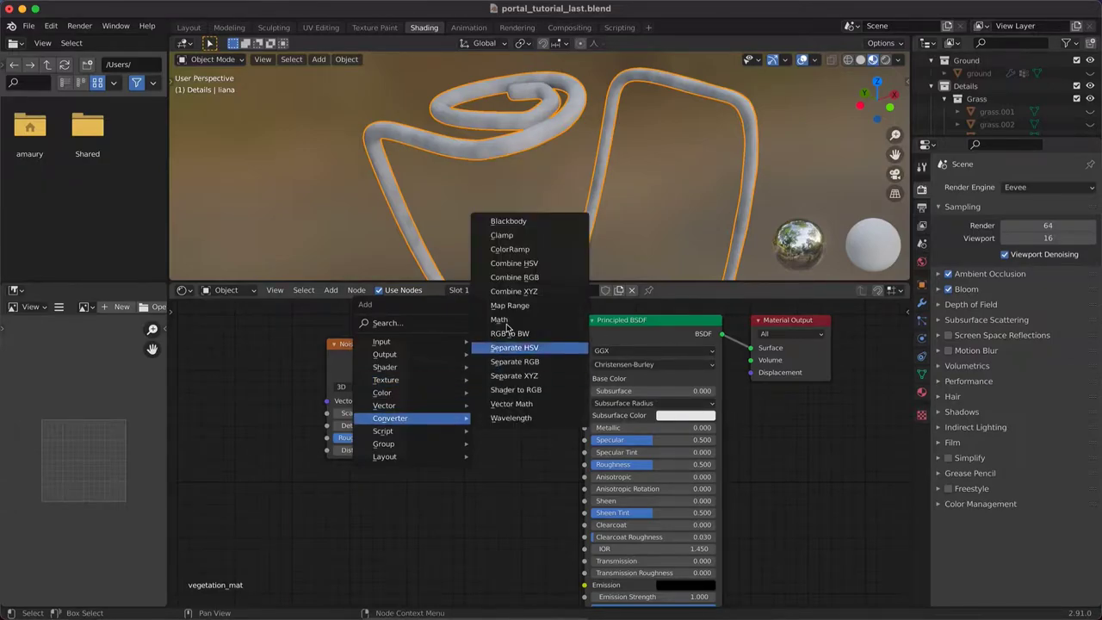
{"action": "left_click", "coordinate": [523, 249]}
{"action": "left_click", "coordinate": [487, 386]}
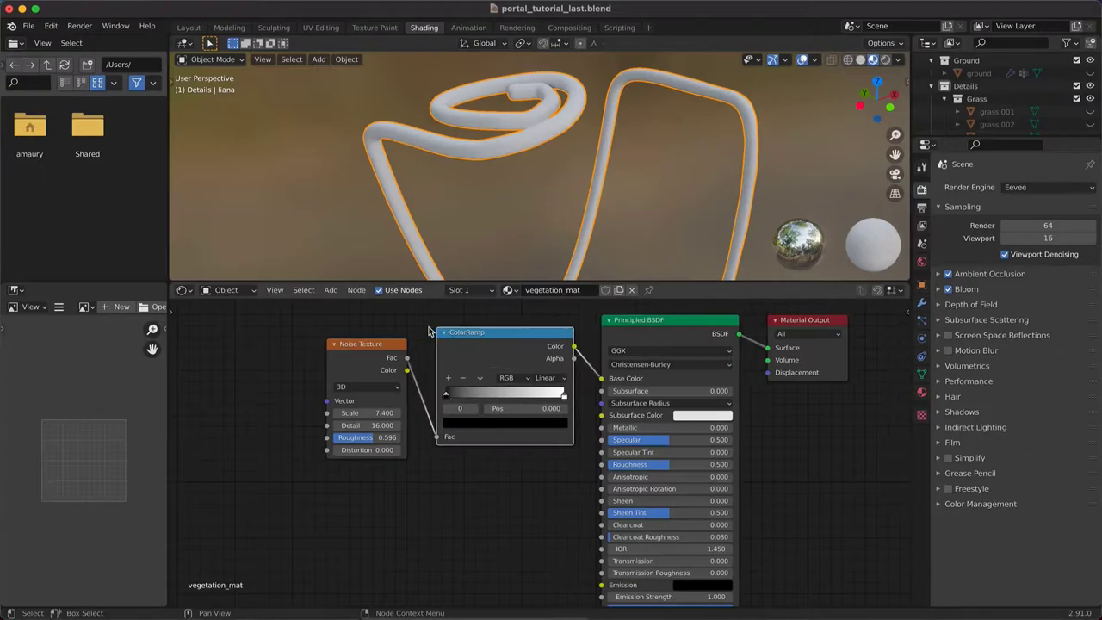
Change the ColorRamp's black stop to a dark green with hue 0.207, saturation 1 and value 0.271
{"action": "left_click", "coordinate": [495, 422]}
{"action": "left_click_drag", "start_coordinate": [557, 337], "coordinate": [558, 311]}
{"action": "left_click_drag", "start_coordinate": [482, 306], "coordinate": [465, 309]}
{"action": "left_click_drag", "start_coordinate": [556, 316], "coordinate": [558, 329]}
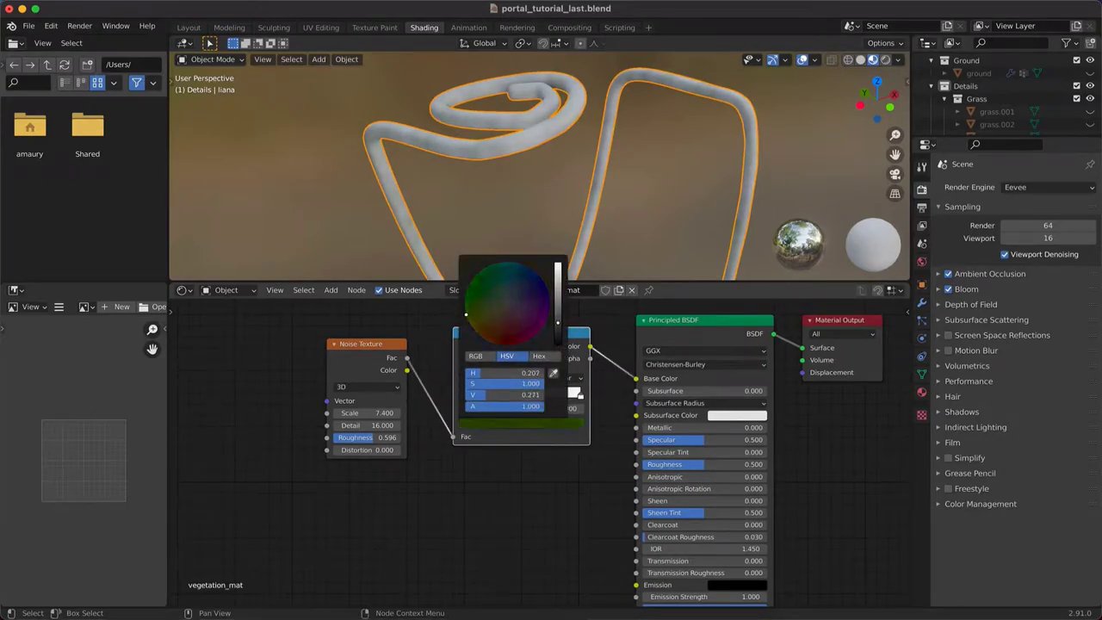
Sample the dark green into the ColorRamp's white stop, brighten it, and darken the first stop's green
{"action": "left_click", "coordinate": [580, 396]}
{"action": "left_click", "coordinate": [532, 424]}
{"action": "left_click", "coordinate": [548, 422]}
{"action": "left_click", "coordinate": [553, 374]}
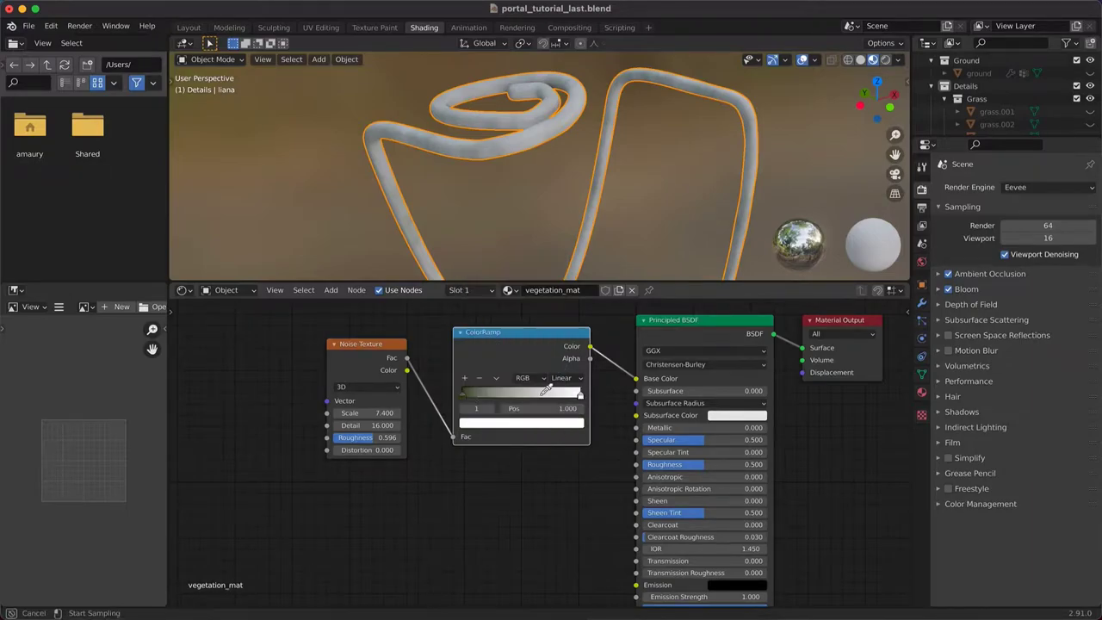
{"action": "left_click", "coordinate": [465, 392]}
{"action": "left_click", "coordinate": [571, 422]}
{"action": "mouse_move", "coordinate": [558, 330]}
{"action": "left_mouse_down"}
{"action": "mouse_move", "coordinate": [558, 296]}
{"action": "mouse_move", "coordinate": [558, 334]}
{"action": "left_mouse_up"}
{"action": "left_click", "coordinate": [463, 397]}
{"action": "left_click", "coordinate": [493, 423]}
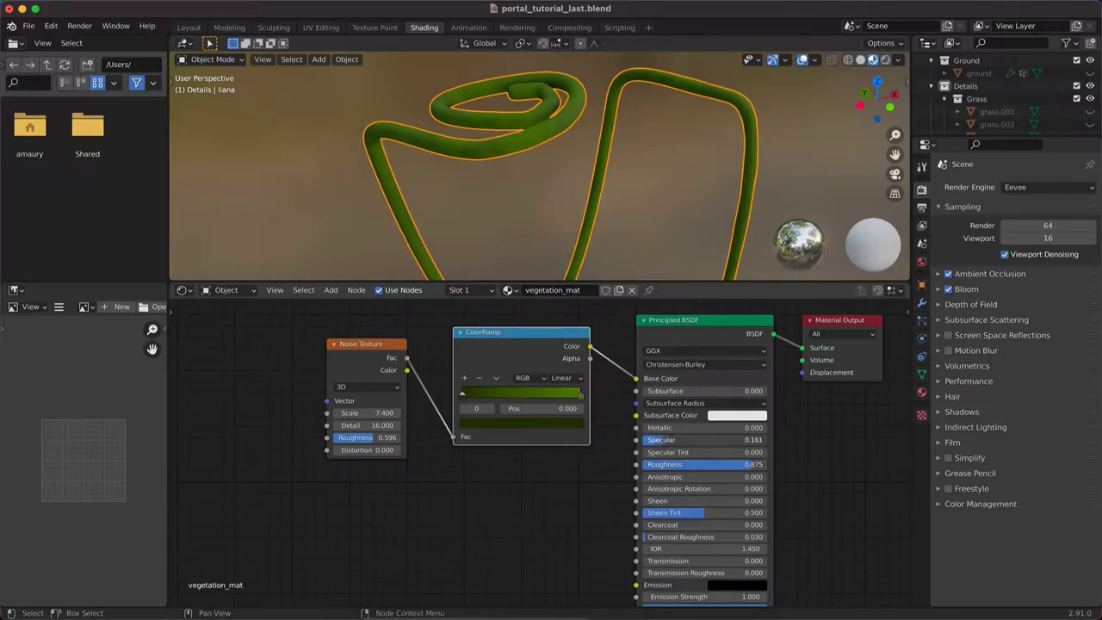
Set the Principled BSDF's Specular to 0.161 and Roughness to 0.875, and the Noise Texture's Scale to 8.8 and Roughness to 0.637
{"action": "left_click_drag", "start_coordinate": [661, 440], "coordinate": [663, 440]}
{"action": "mouse_move", "coordinate": [571, 271]}
{"action": "middle_mouse_down"}
{"action": "mouse_move", "coordinate": [571, 261]}
{"action": "mouse_move", "coordinate": [560, 267]}
{"action": "middle_mouse_up"}
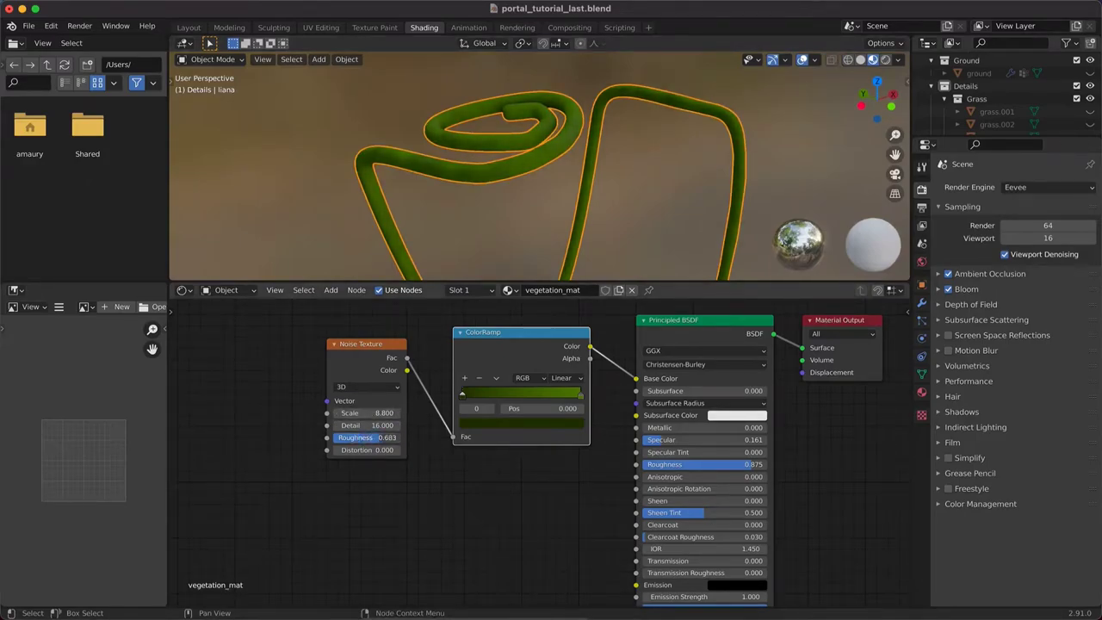
{"action": "left_click_drag", "start_coordinate": [366, 438], "coordinate": [364, 438]}
Unhide all the hidden scene objects around the liana and save the file
{"action": "middle_click_drag", "start_coordinate": [508, 198], "coordinate": [676, 162]}
{"action": "scroll", "coordinate": [508, 225], "scroll_direction": "up", "scroll_amount": 5}
{"action": "scroll", "coordinate": [507, 224], "scroll_direction": "down", "scroll_amount": 8}
{"action": "key", "text": "alt+h"}
{"action": "scroll", "coordinate": [679, 161], "scroll_direction": "down", "scroll_amount": 5}
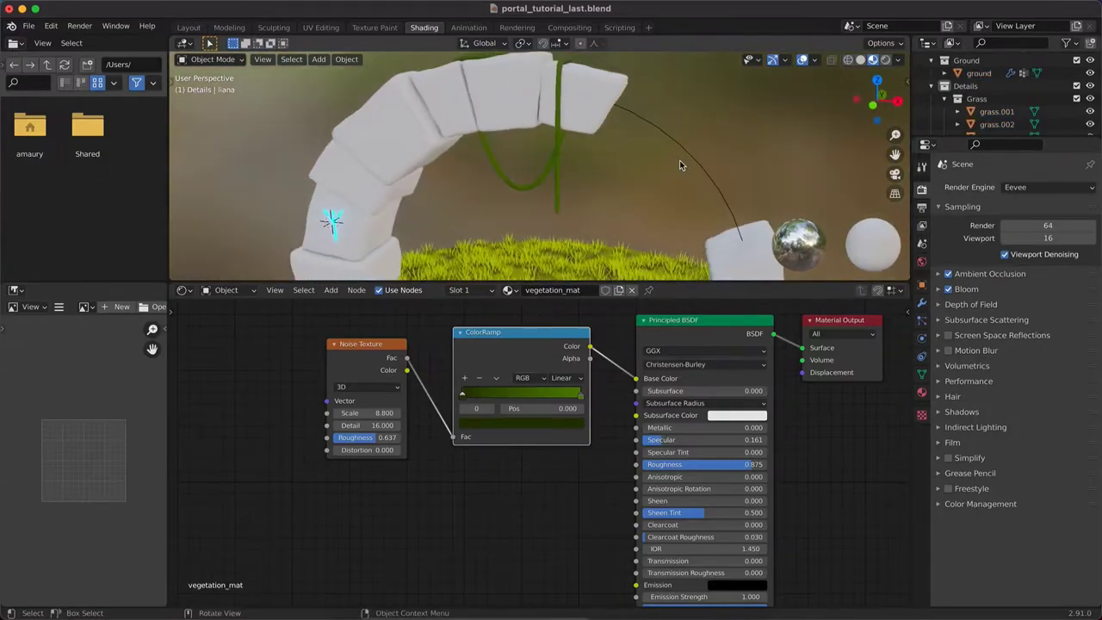
{"action": "key", "text": "super+s"}
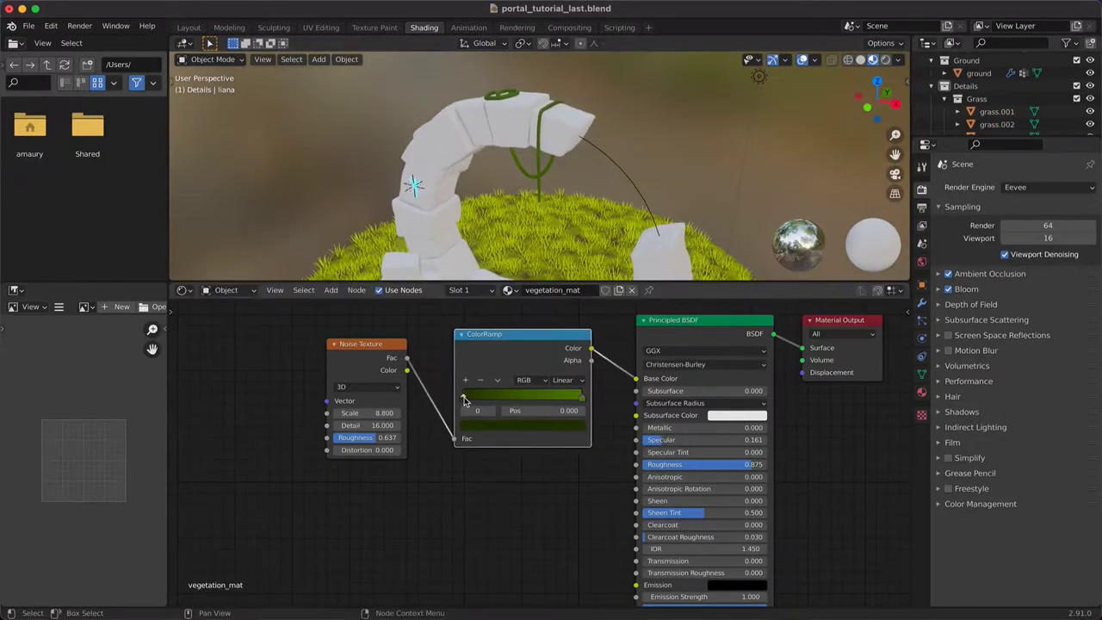
Move the ColorRamp's dark green stop inward and its light green stop to position 0.711
{"action": "left_click_drag", "start_coordinate": [463, 397], "coordinate": [482, 400]}
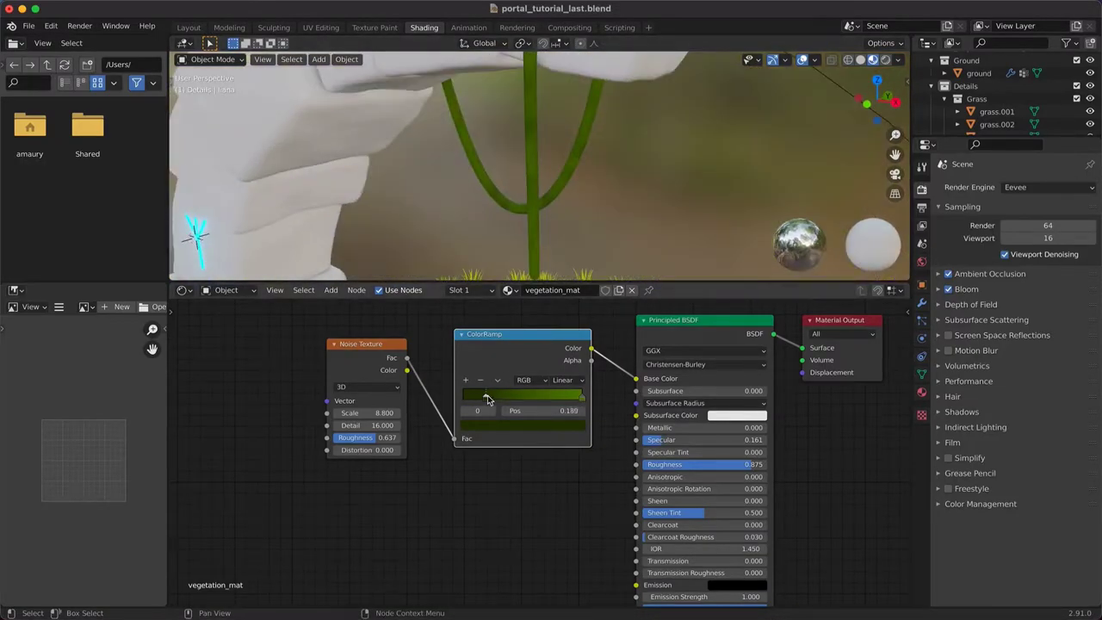
{"action": "left_click_drag", "start_coordinate": [582, 396], "coordinate": [547, 397]}
{"action": "scroll", "coordinate": [531, 205], "scroll_direction": "down", "scroll_amount": 5}
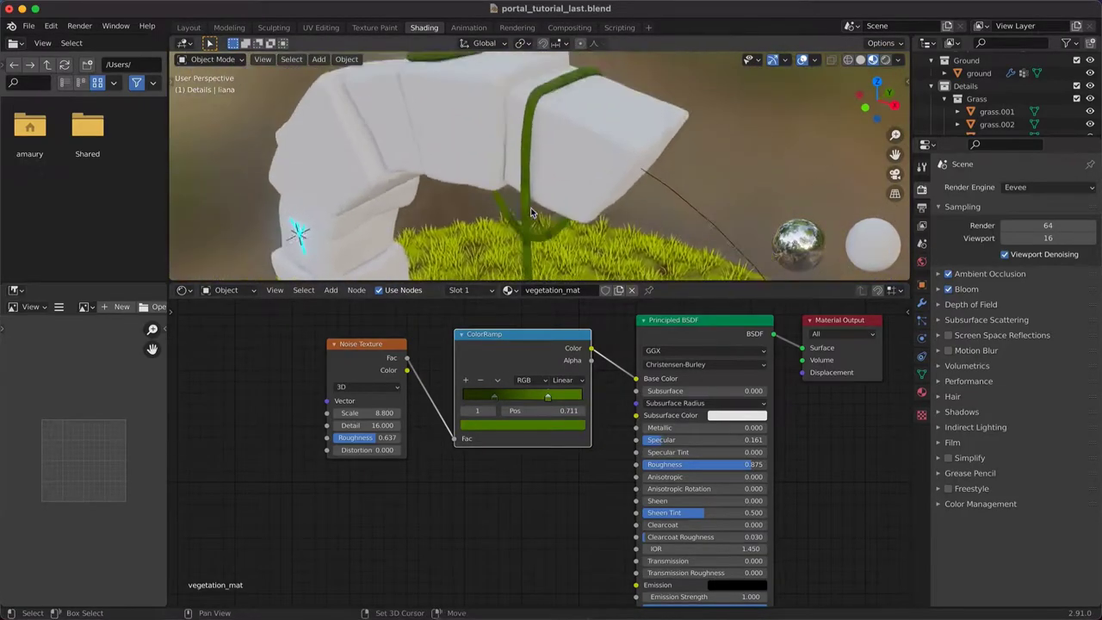
Raise the Noise Texture's Scale to 10
{"action": "left_click_drag", "start_coordinate": [372, 413], "coordinate": [313, 413]}
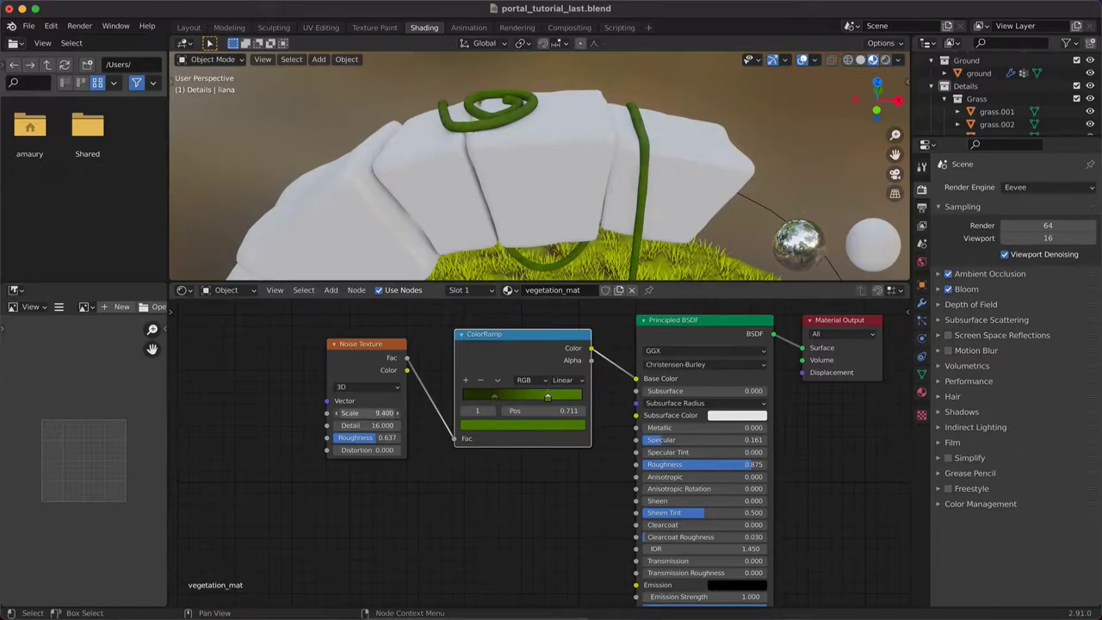
{"action": "middle_click_drag", "start_coordinate": [422, 191], "coordinate": [496, 239]}
{"action": "left_click_drag", "start_coordinate": [369, 413], "coordinate": [394, 413]}
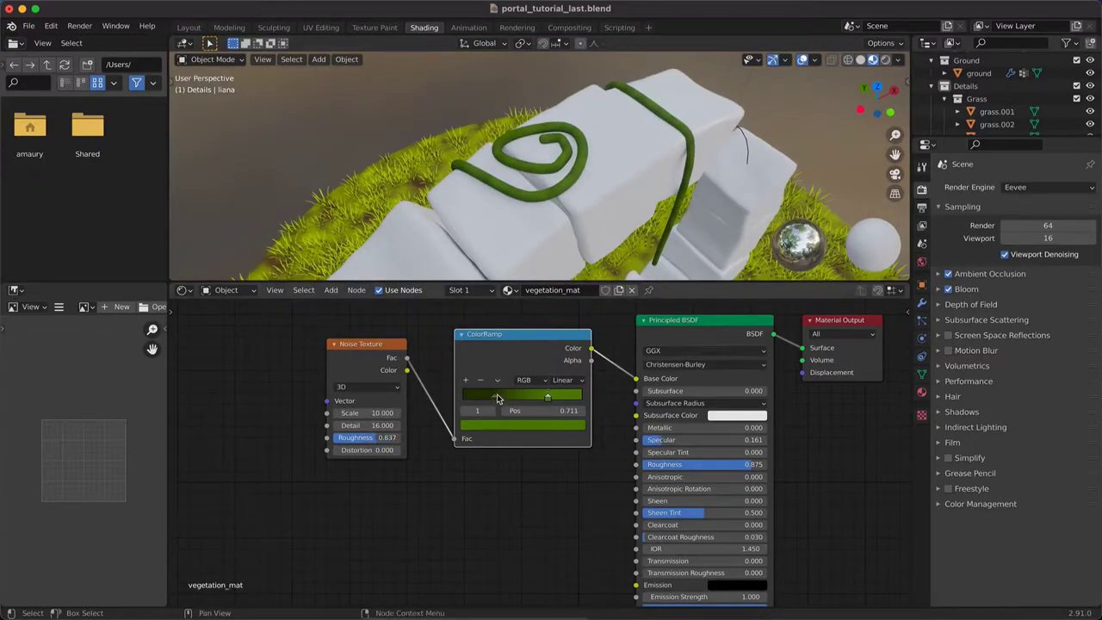
Bring the ColorRamp's stops closer together, with the light green stop at 0.680, and save the file
{"action": "left_click_drag", "start_coordinate": [496, 396], "coordinate": [542, 397]}
{"action": "scroll", "coordinate": [540, 216], "scroll_direction": "down", "scroll_amount": 8}
{"action": "key", "text": "super+s"}
{"action": "scroll", "coordinate": [540, 216], "scroll_direction": "down", "scroll_amount": 2}
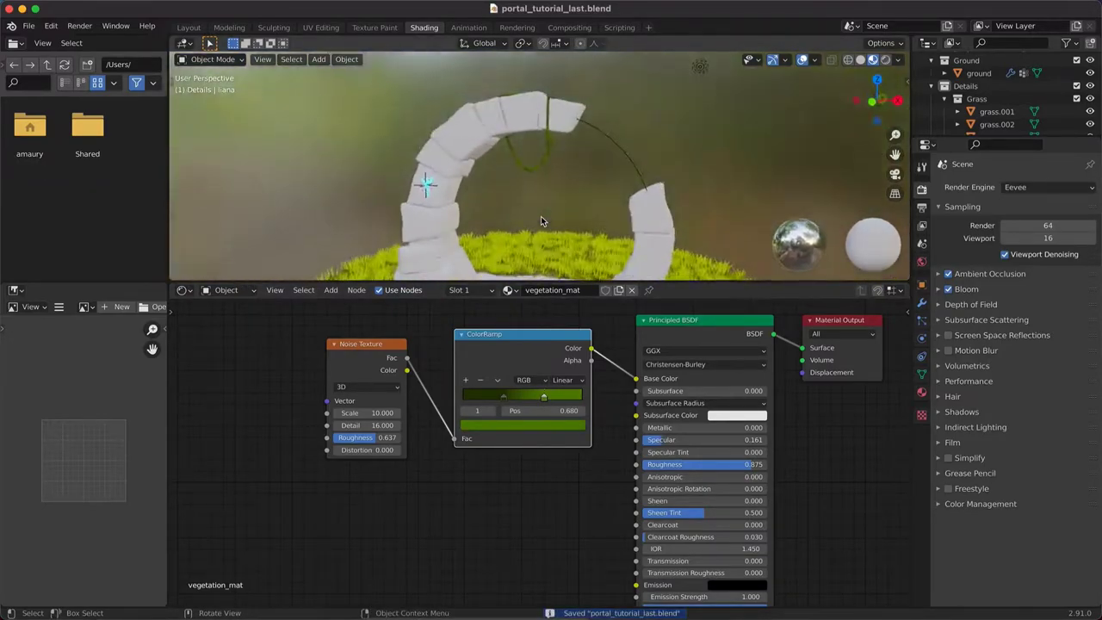
{"action": "scroll", "coordinate": [540, 220], "scroll_direction": "down", "scroll_amount": 5}
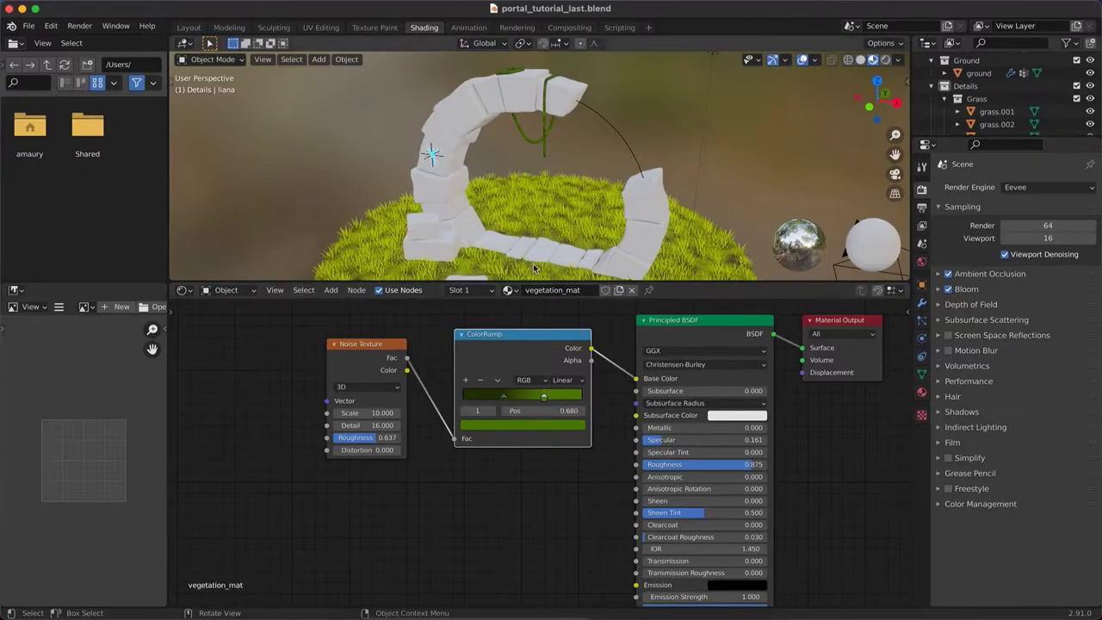
Make a single-user copy of the stone portal's material and name it brick_mat
{"action": "left_click", "coordinate": [523, 95]}
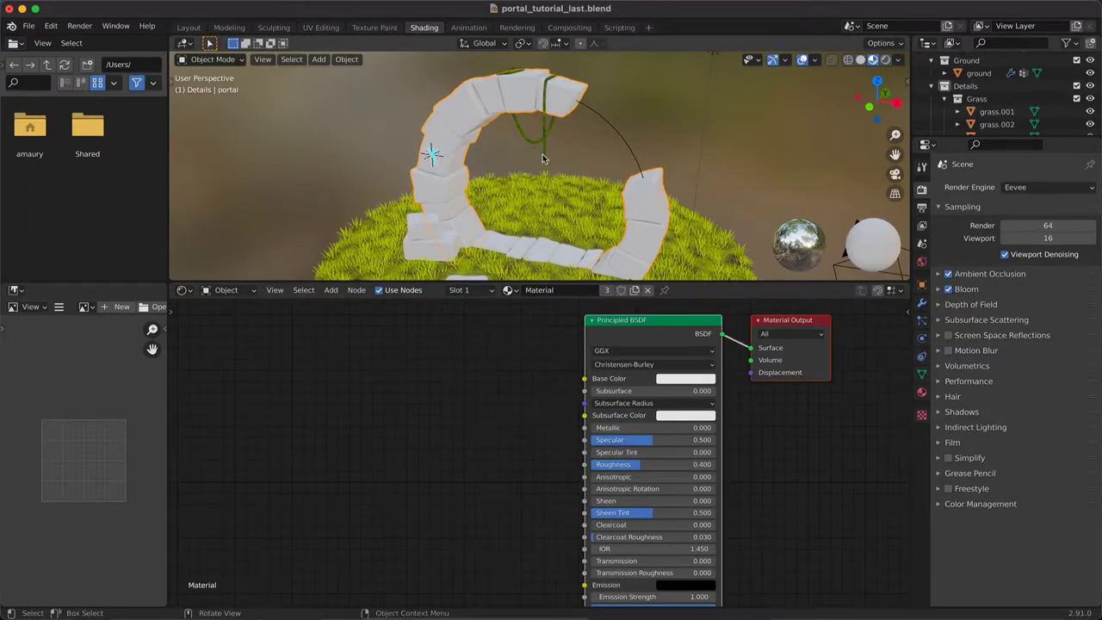
{"action": "middle_click_drag", "start_coordinate": [510, 328], "coordinate": [485, 364]}
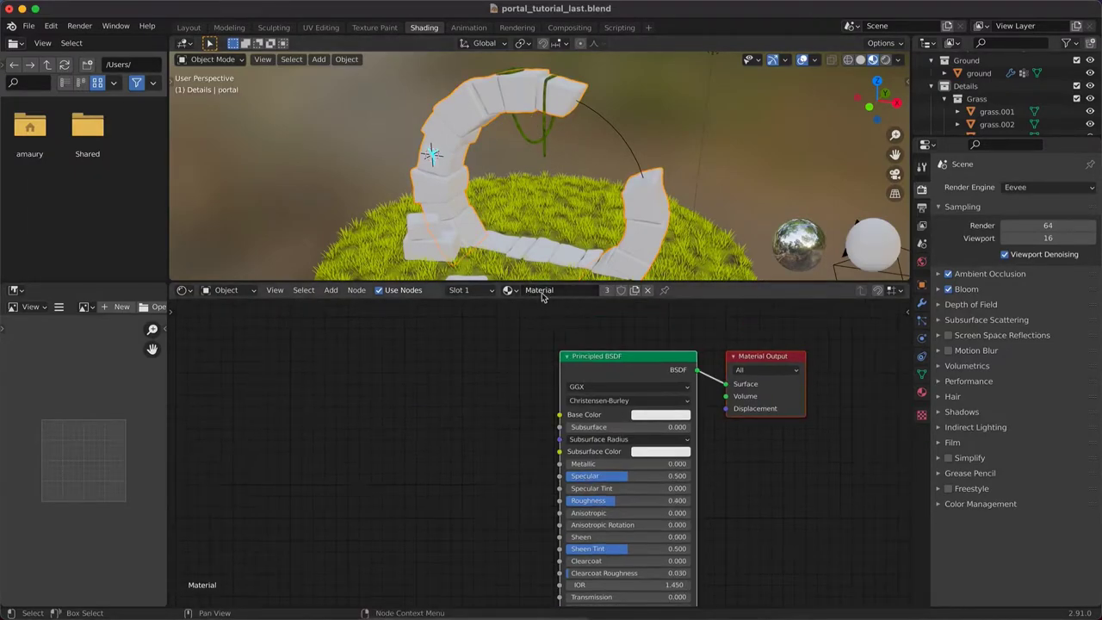
{"action": "left_click", "coordinate": [635, 290]}
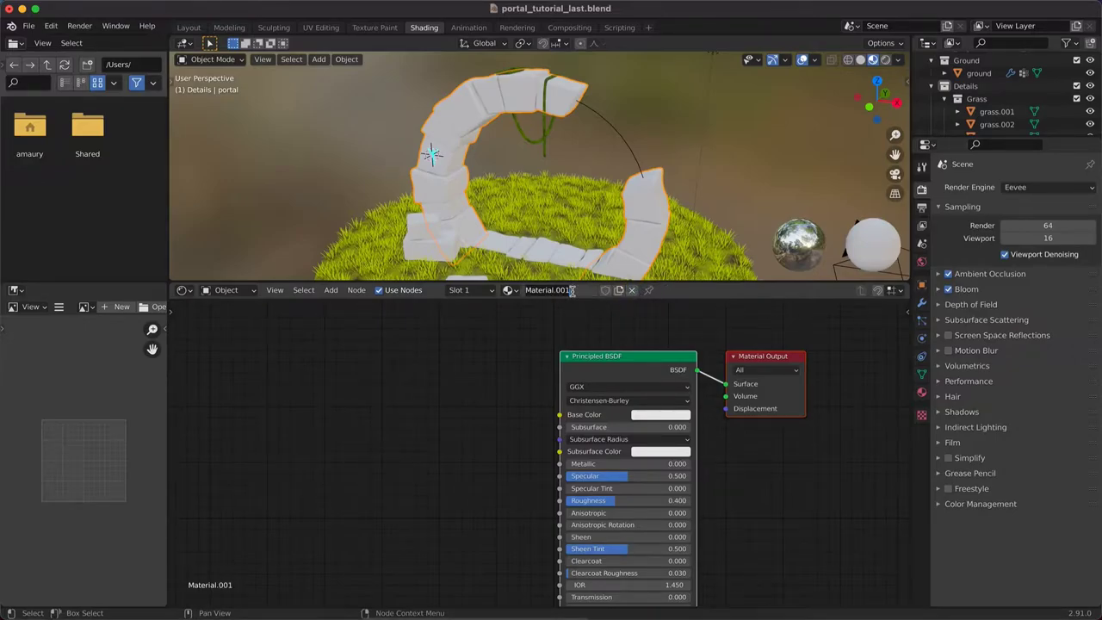
{"action": "left_click", "coordinate": [572, 291]}
{"action": "type", "text": "brick_mat"}
{"action": "key", "text": "Return"}
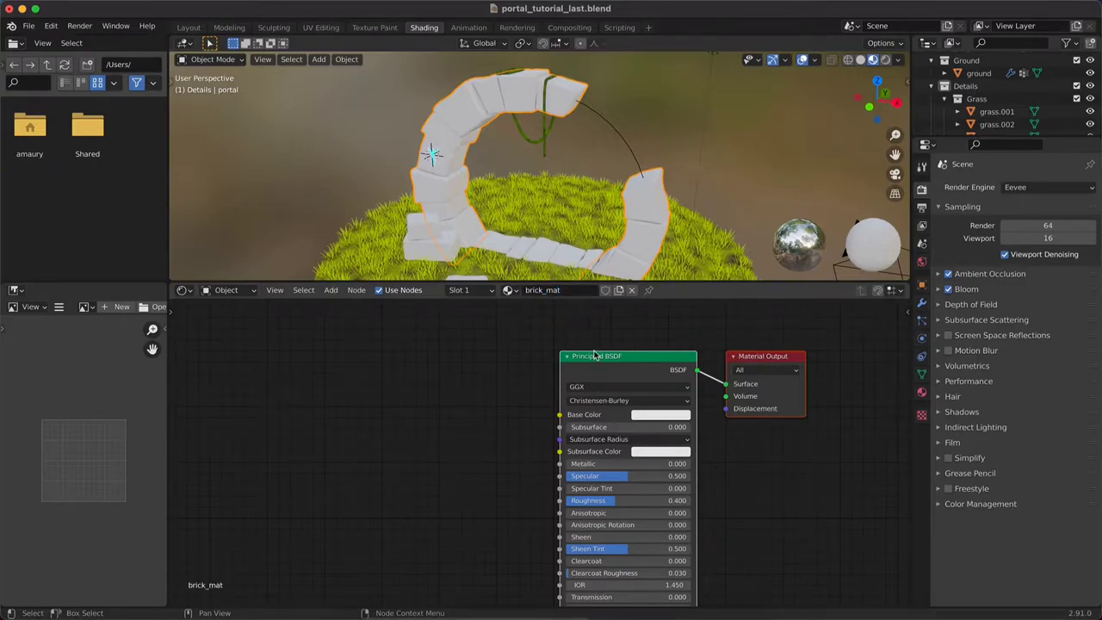
Darken the Base Color of brick_mat's Principled BSDF from near white to a medium grey
{"action": "scroll", "coordinate": [594, 355], "scroll_direction": "right", "scroll_amount": 5}
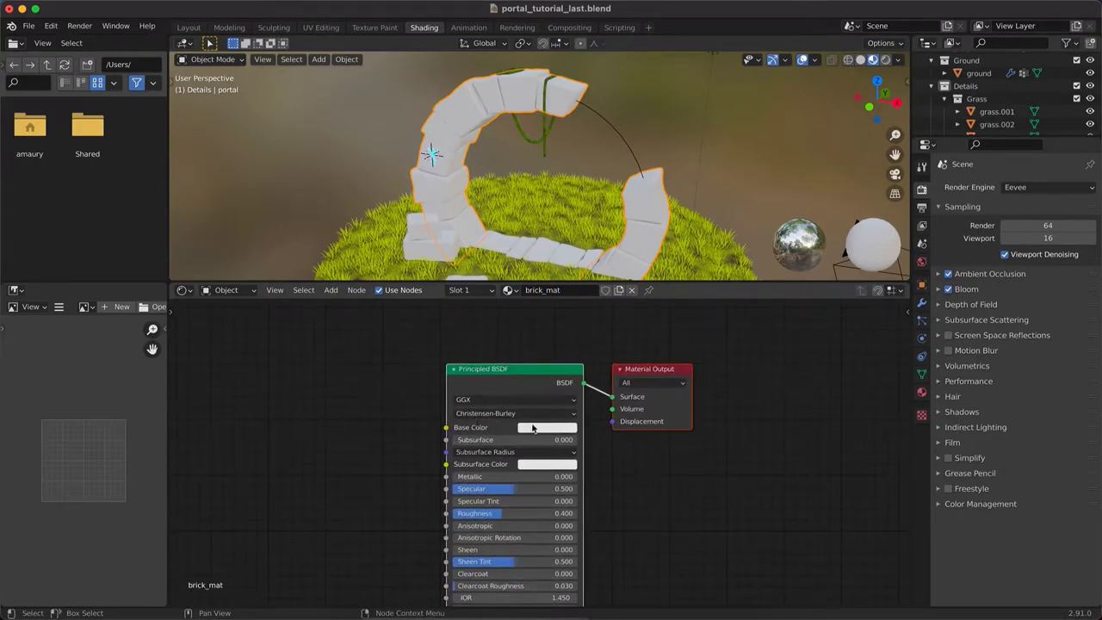
{"action": "left_click_drag", "start_coordinate": [524, 374], "coordinate": [543, 359]}
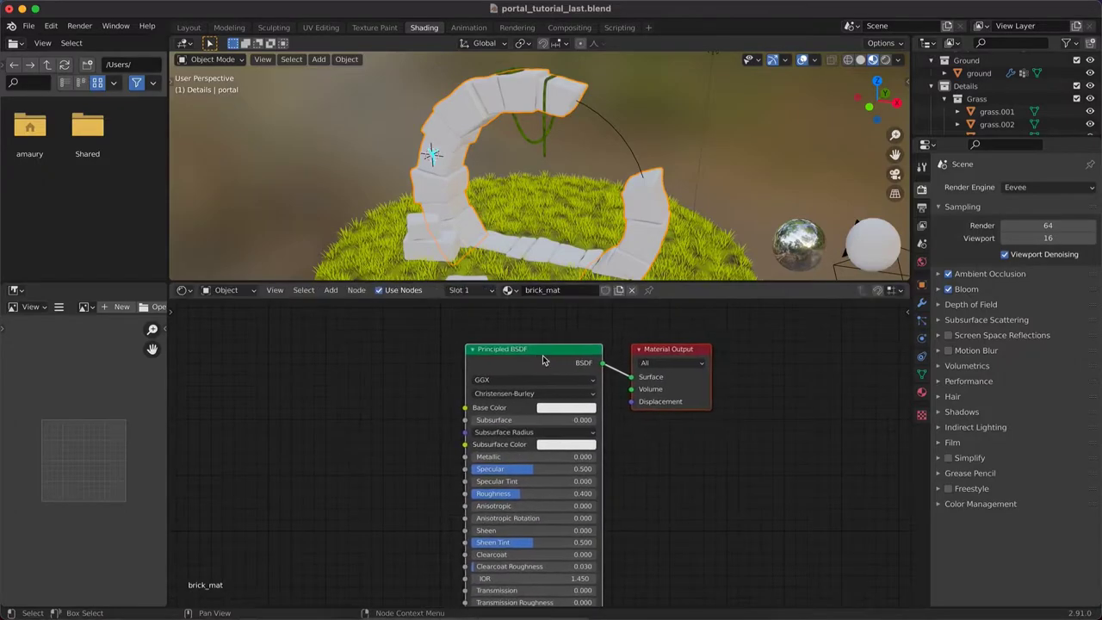
{"action": "left_click", "coordinate": [555, 408]}
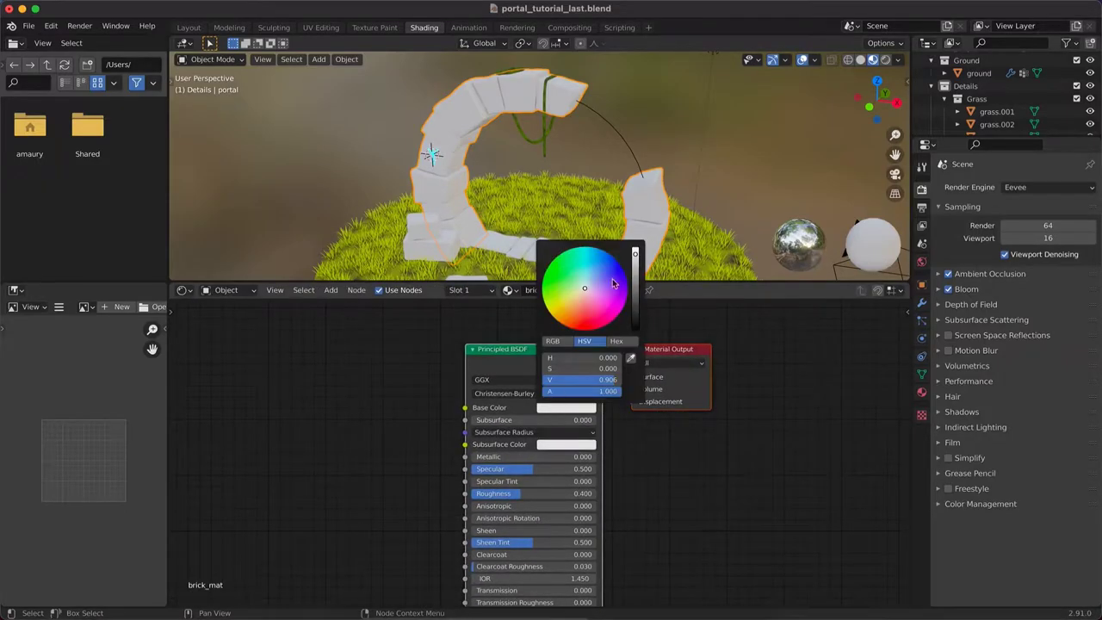
{"action": "left_click_drag", "start_coordinate": [635, 254], "coordinate": [635, 285]}
{"action": "mouse_move", "coordinate": [565, 181]}
{"action": "middle_mouse_down"}
{"action": "mouse_move", "coordinate": [552, 173]}
{"action": "mouse_move", "coordinate": [519, 216]}
{"action": "mouse_move", "coordinate": [551, 169]}
{"action": "middle_mouse_up"}
{"action": "scroll", "coordinate": [551, 169], "scroll_direction": "up", "scroll_amount": 3}
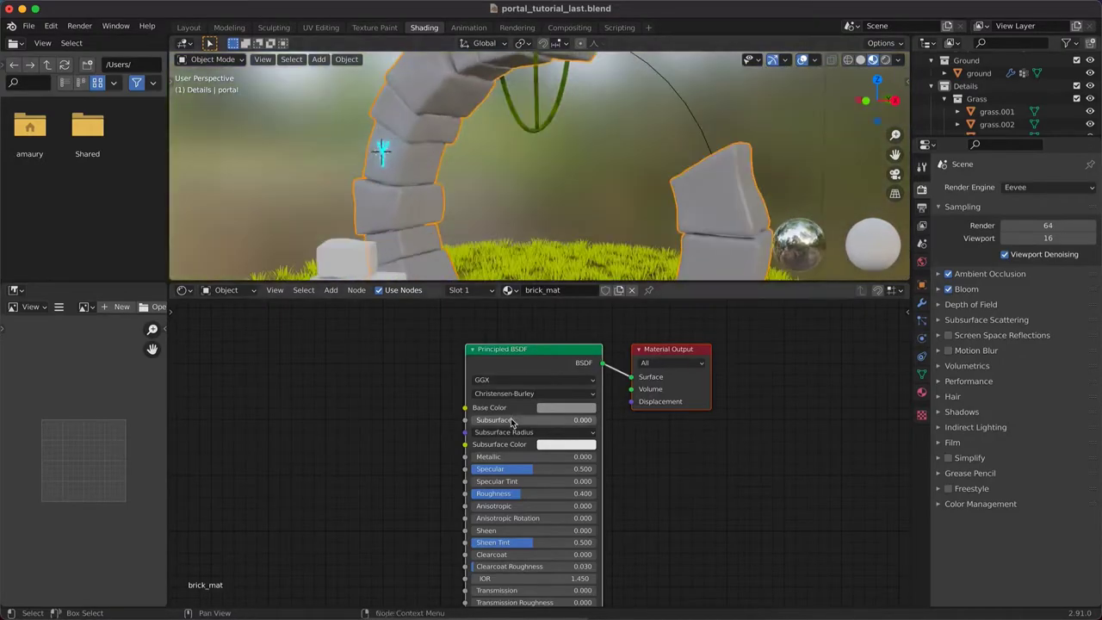
Set the brick shader's Specular to 0.195 and Roughness to about 0.82, with a slightly darker grey Base Color
{"action": "left_click_drag", "start_coordinate": [521, 469], "coordinate": [484, 469]}
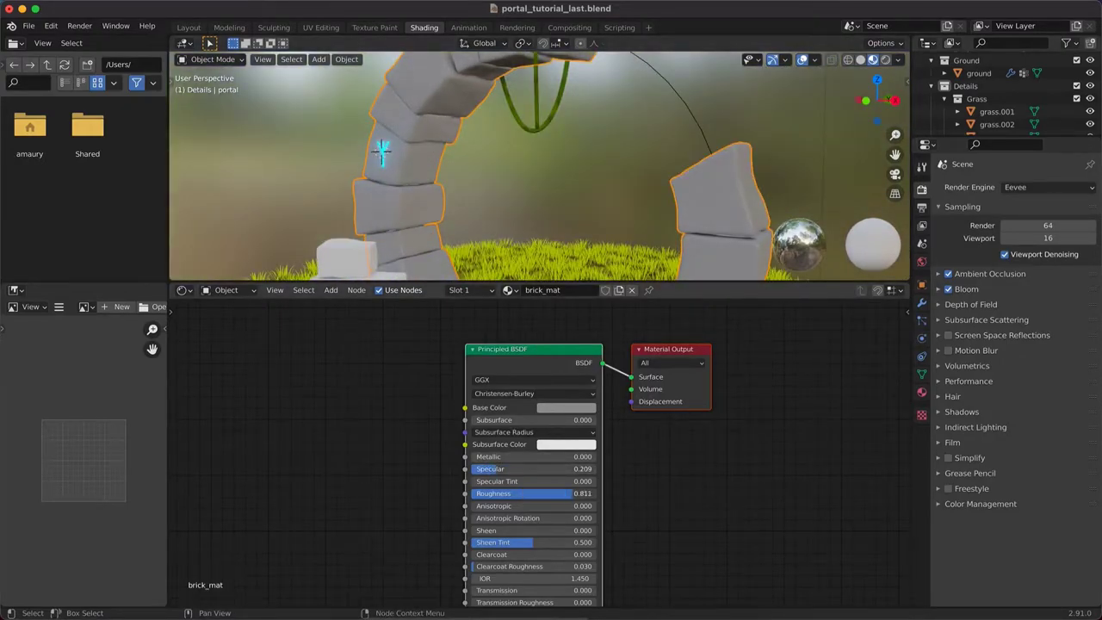
{"action": "left_click_drag", "start_coordinate": [572, 494], "coordinate": [577, 494]}
{"action": "middle_click_drag", "start_coordinate": [490, 163], "coordinate": [590, 178]}
{"action": "left_click", "coordinate": [565, 407]}
{"action": "scroll", "coordinate": [625, 168], "scroll_direction": "up", "scroll_amount": 2}
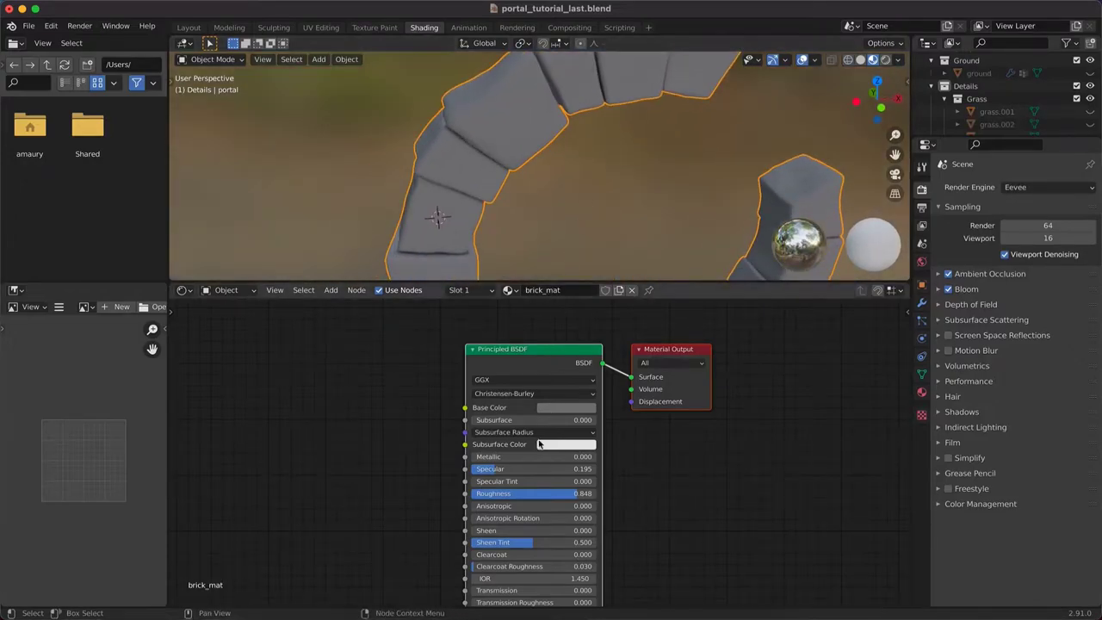
Add a Noise Texture node to brick_mat, well before the Principled BSDF so there is room for another node
{"action": "key", "text": "shift+a"}
{"action": "mouse_move", "coordinate": [353, 385]}
{"action": "mouse_move", "coordinate": [355, 344]}
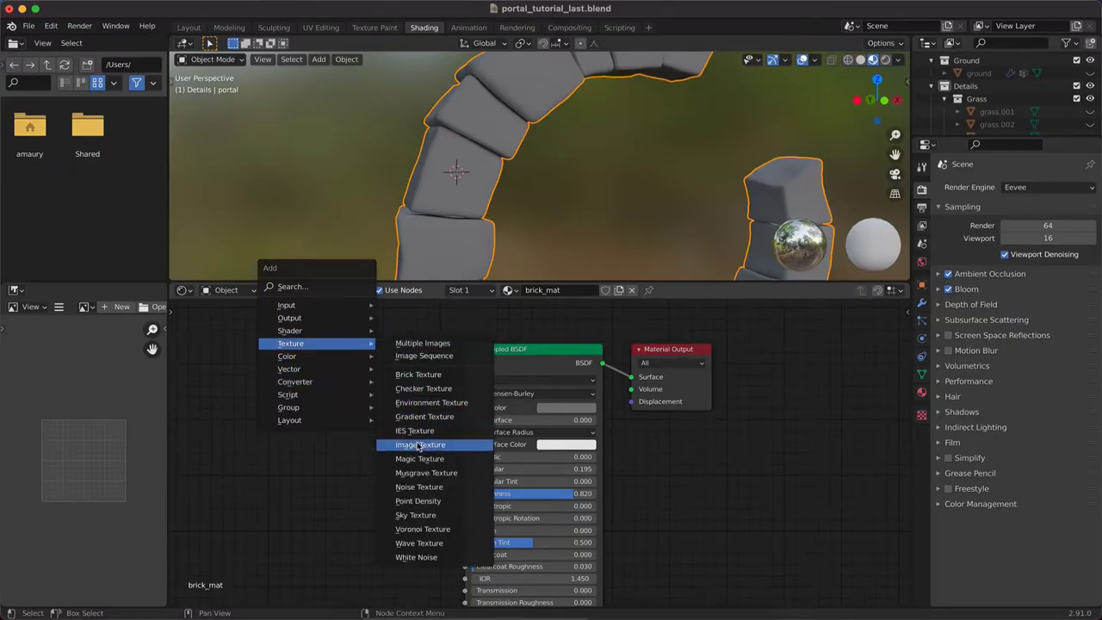
{"action": "left_click", "coordinate": [419, 486]}
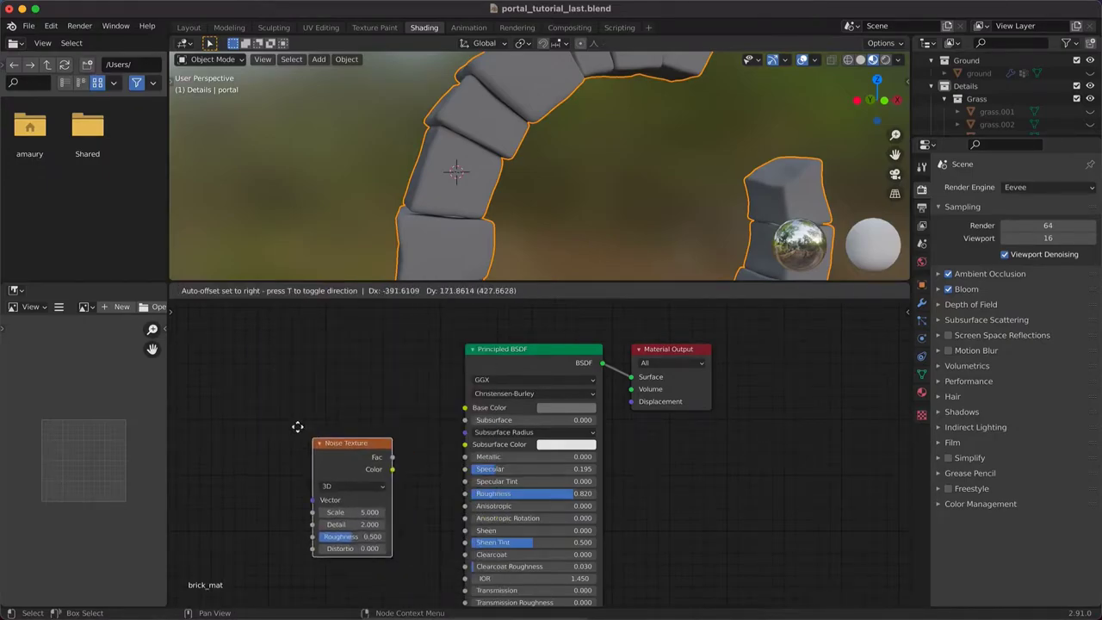
{"action": "left_click", "coordinate": [225, 386]}
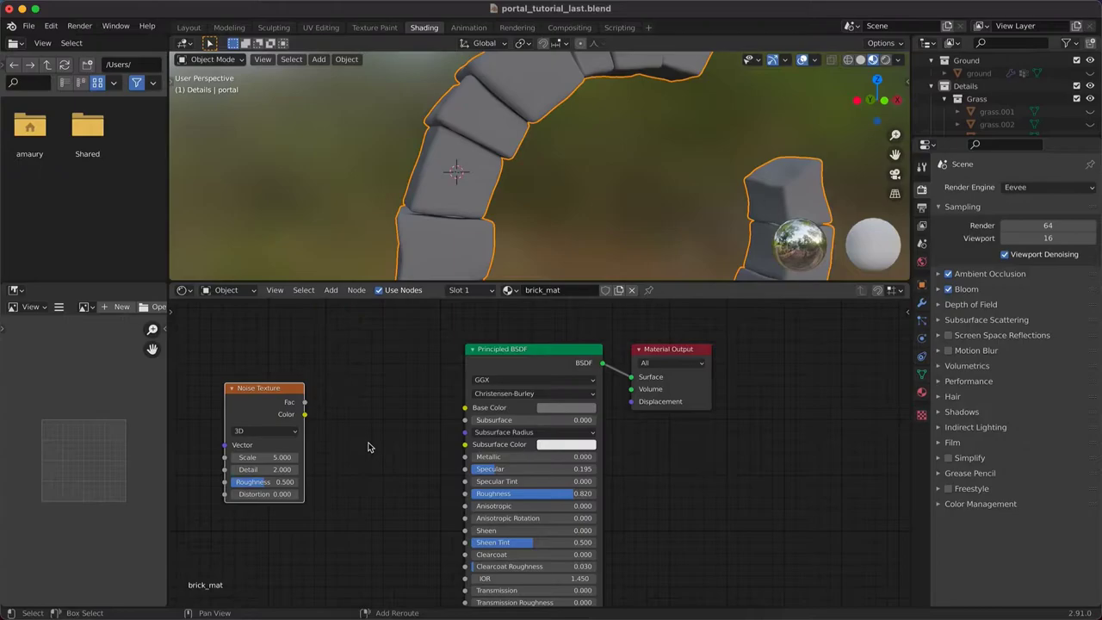
{"action": "left_click_drag", "start_coordinate": [264, 391], "coordinate": [218, 390]}
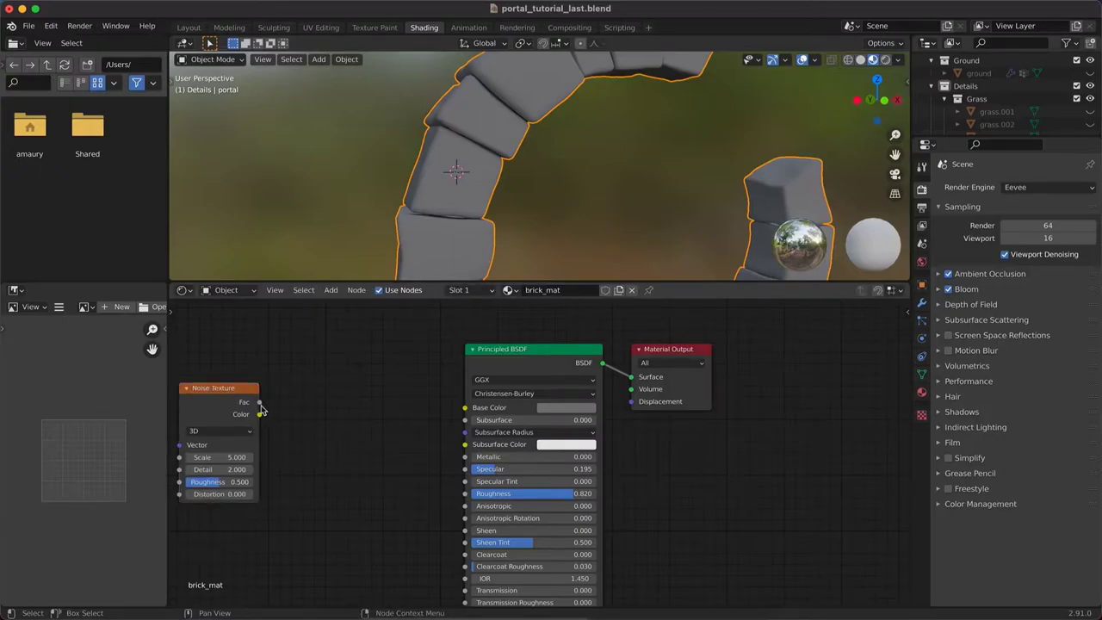
Add a Bump node fed by the Noise Texture's Fac into Height, and link its output to the Principled BSDF's Normal
{"action": "key", "text": "shift+a"}
{"action": "mouse_move", "coordinate": [307, 427]}
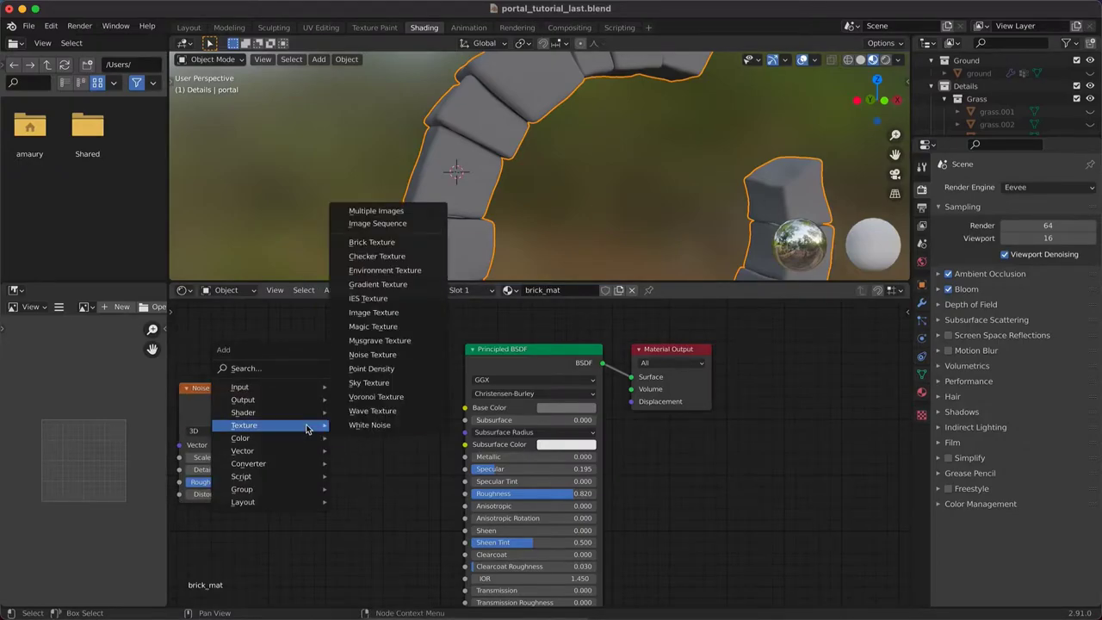
{"action": "mouse_move", "coordinate": [306, 450]}
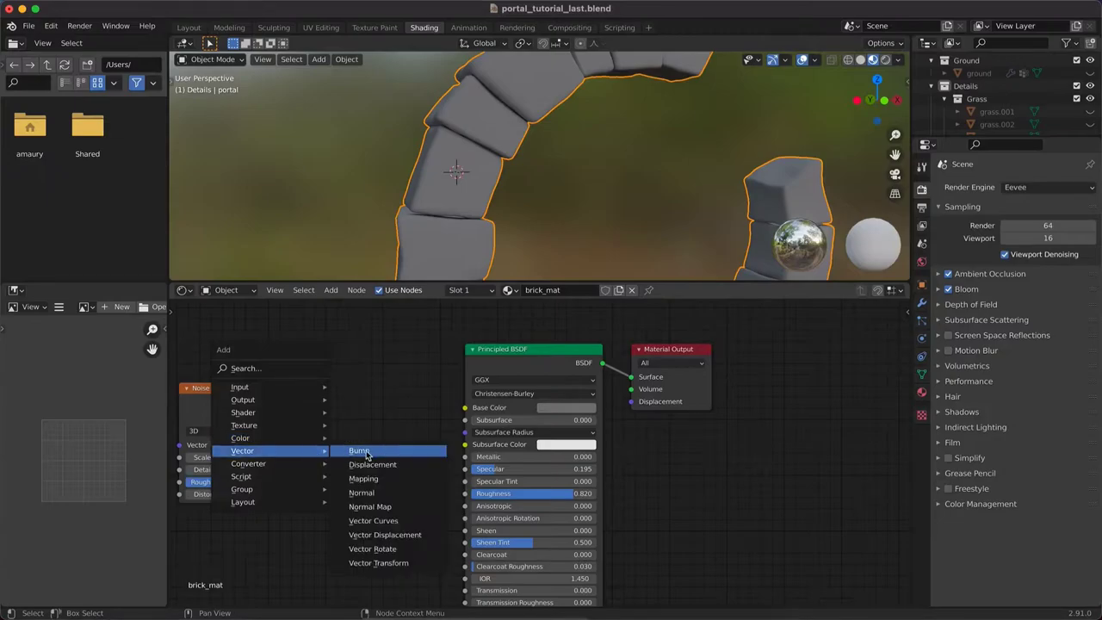
{"action": "left_click", "coordinate": [378, 451]}
{"action": "left_click", "coordinate": [309, 445]}
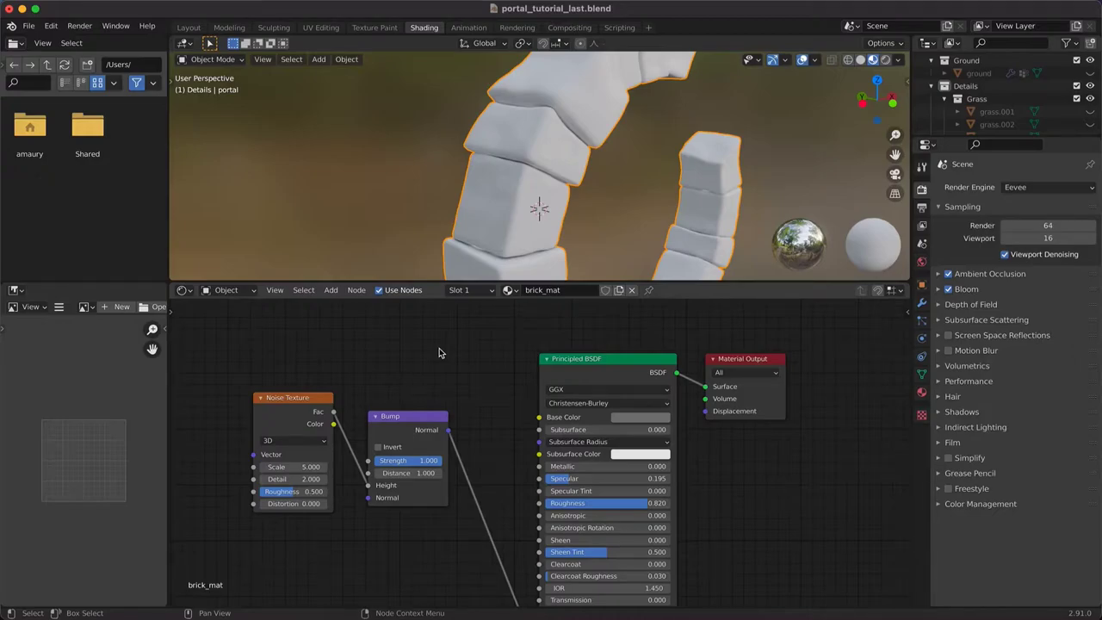
{"action": "scroll", "coordinate": [527, 178], "scroll_direction": "right", "scroll_amount": 5}
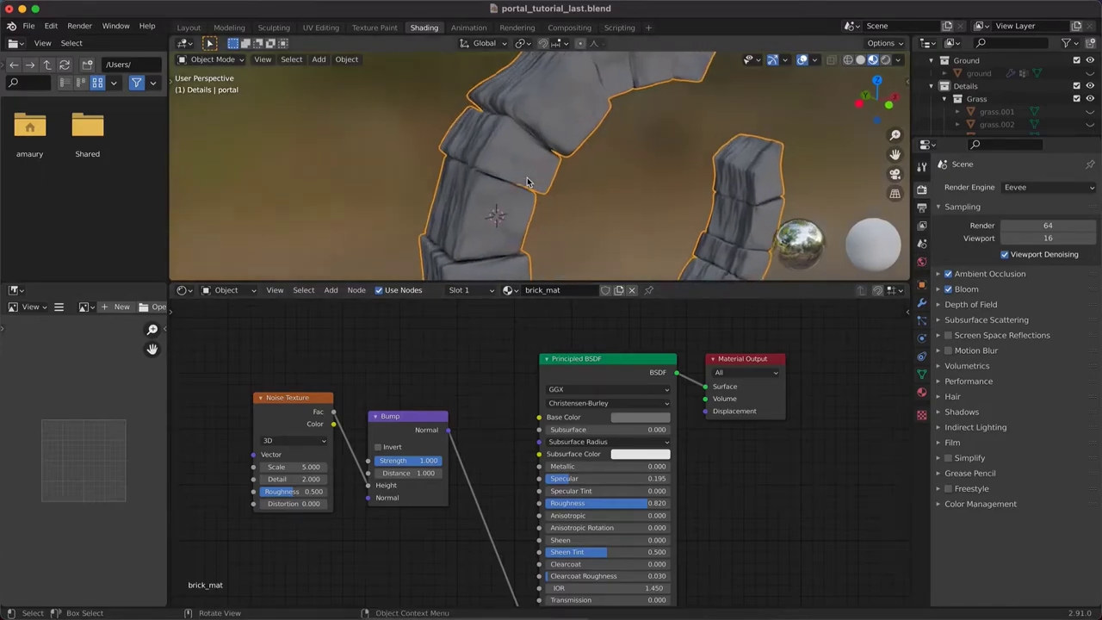
{"action": "scroll", "coordinate": [226, 377], "scroll_direction": "left", "scroll_amount": 5}
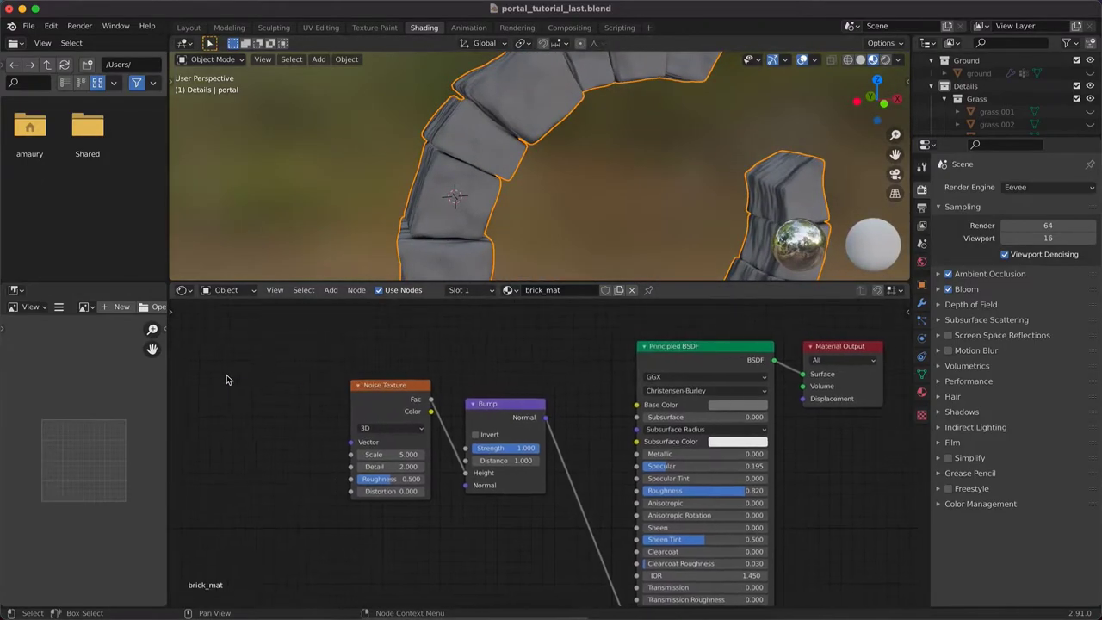
Add a Texture Coordinate node and connect its Object output to the Noise Texture's Vector input
{"action": "scroll", "coordinate": [227, 377], "scroll_direction": "down", "scroll_amount": 2}
{"action": "key", "text": "shift+a"}
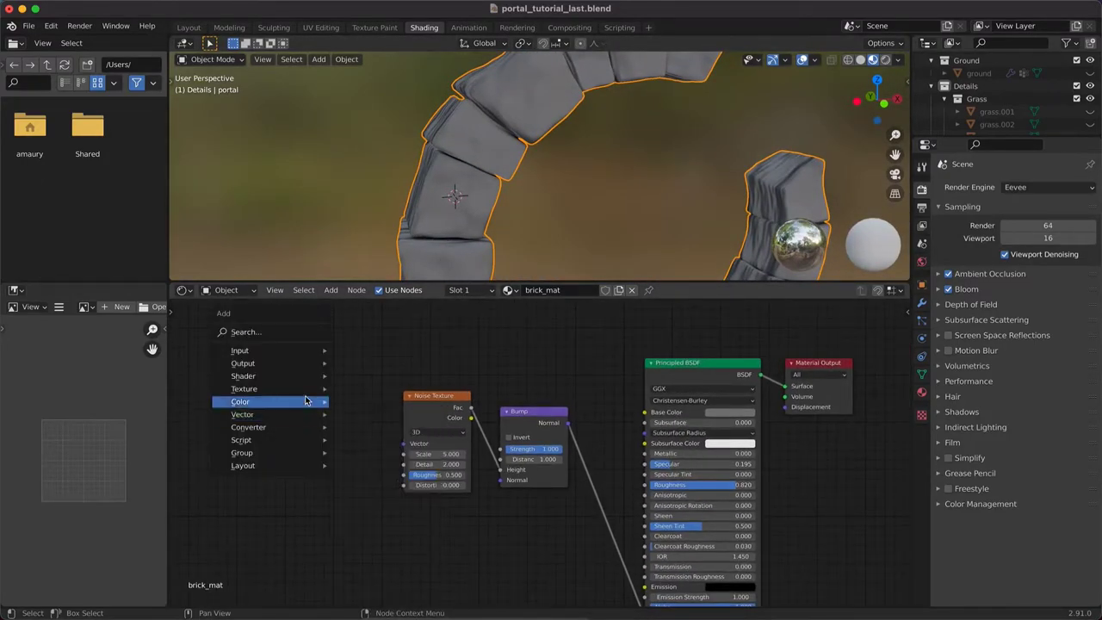
{"action": "mouse_move", "coordinate": [305, 392]}
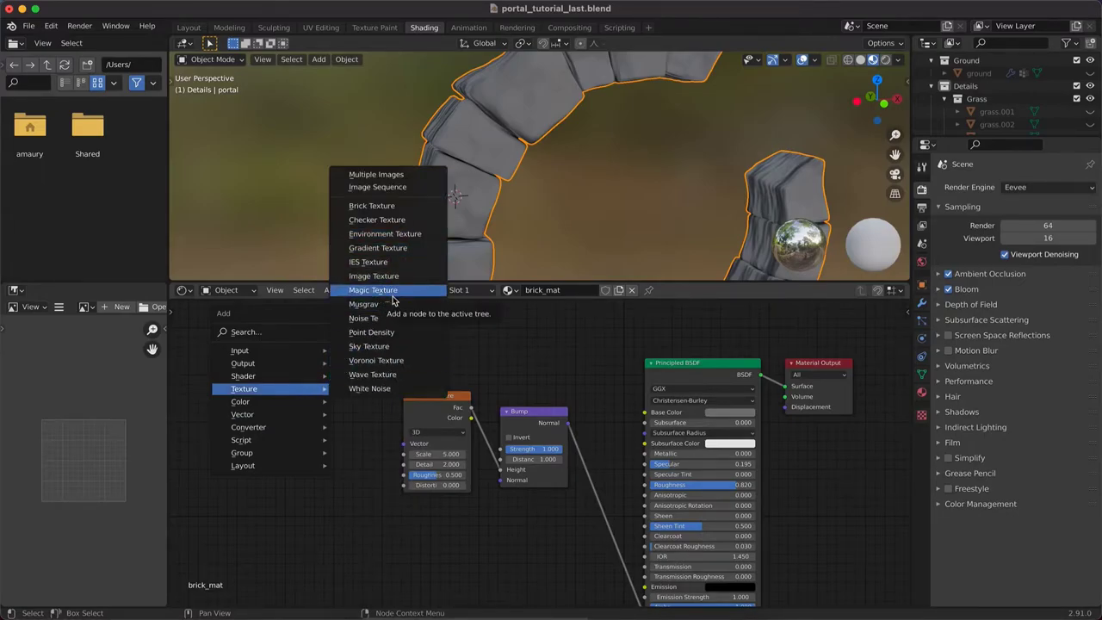
{"action": "mouse_move", "coordinate": [307, 350]}
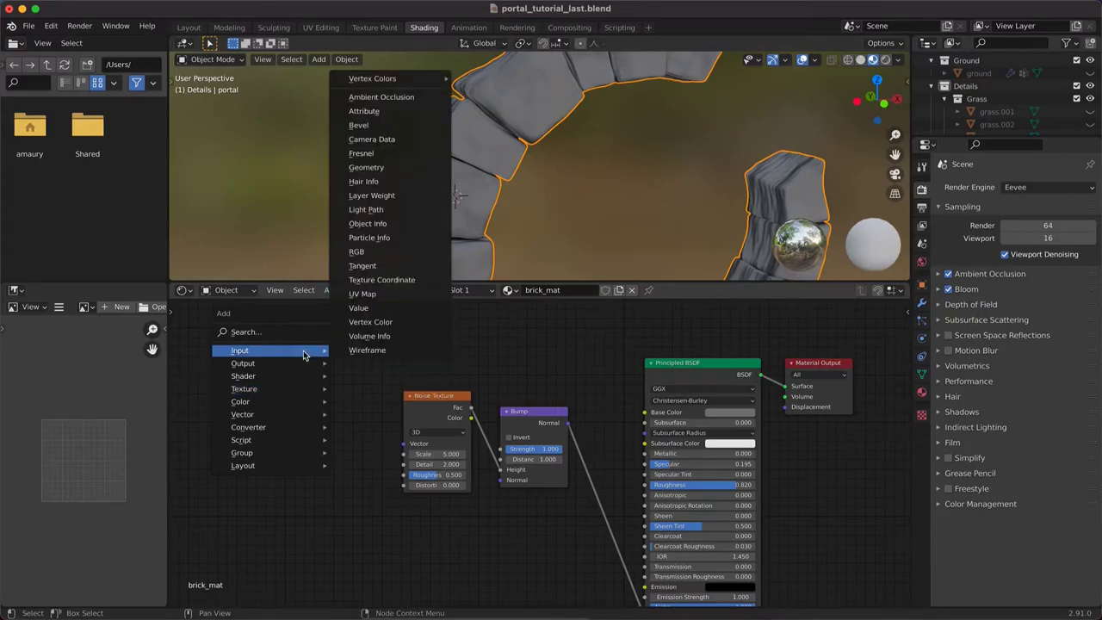
{"action": "left_click", "coordinate": [383, 280]}
{"action": "left_click", "coordinate": [223, 398]}
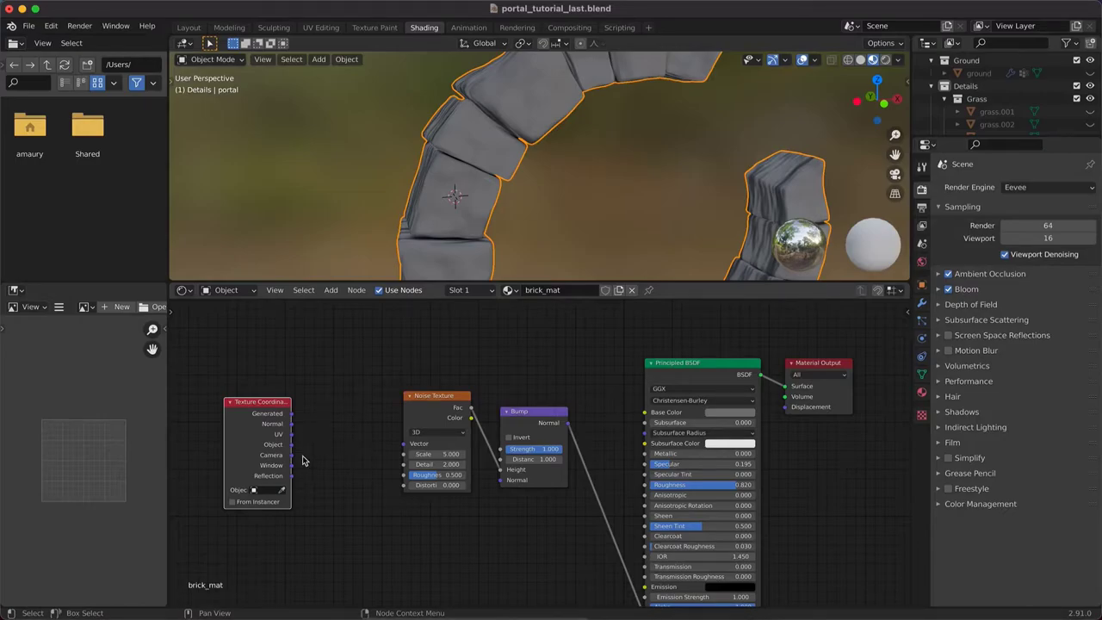
{"action": "left_click_drag", "start_coordinate": [292, 445], "coordinate": [404, 444]}
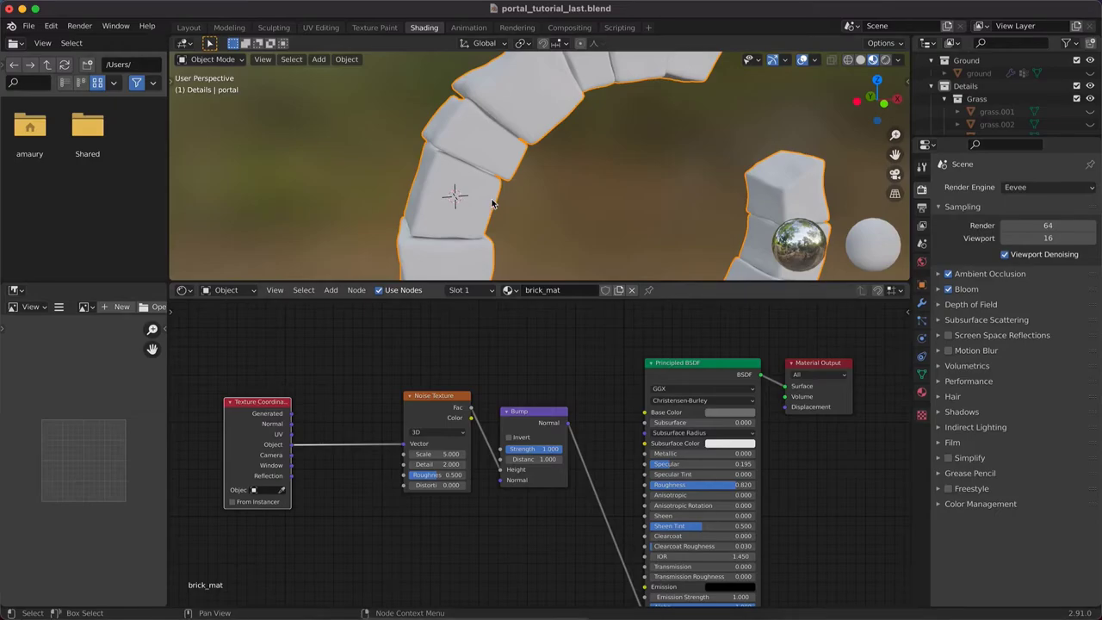
Set the Noise Texture's Scale to 1.000 and Detail to 16.000 for the portal stones' bump
{"action": "scroll", "coordinate": [519, 210], "scroll_direction": "left", "scroll_amount": 5}
{"action": "scroll", "coordinate": [518, 210], "scroll_direction": "right", "scroll_amount": 3}
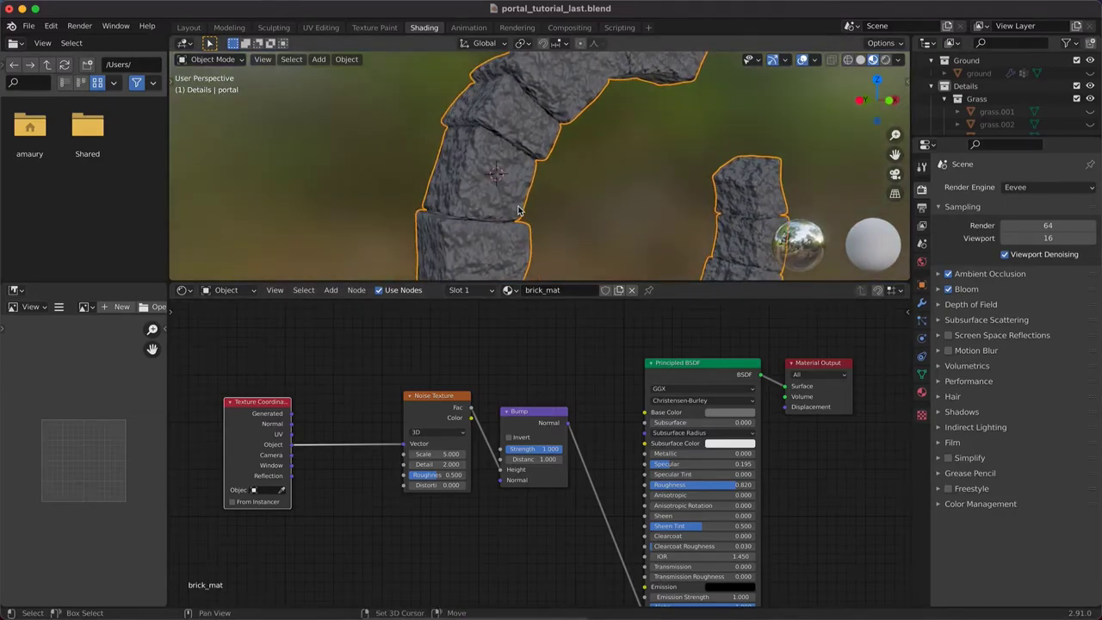
{"action": "scroll", "coordinate": [518, 210], "scroll_direction": "down", "scroll_amount": 4, "text": "shift"}
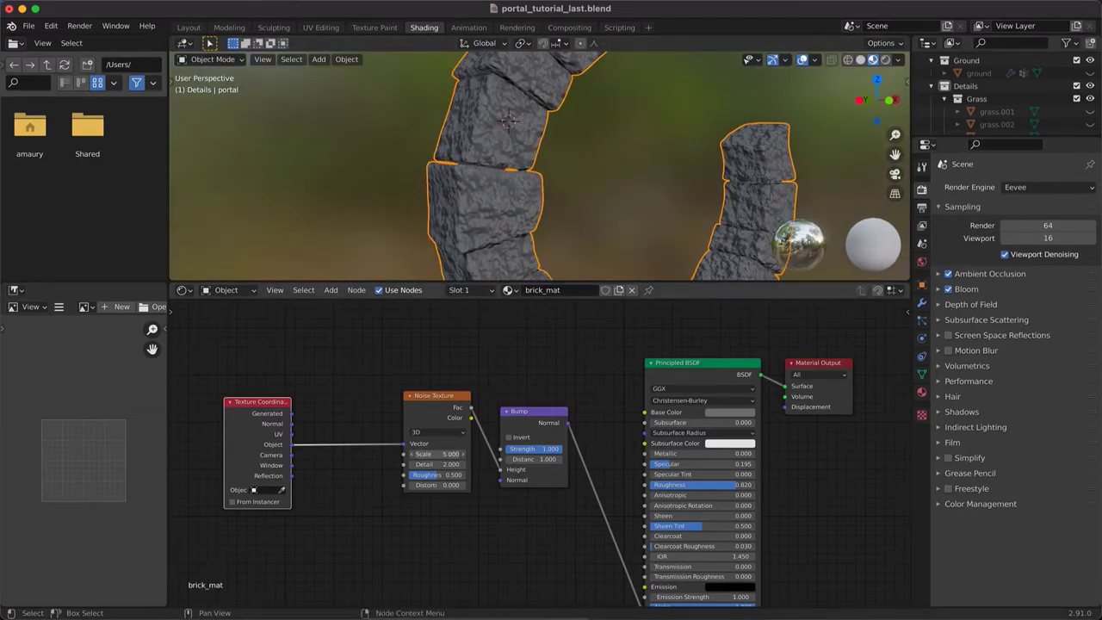
{"action": "left_click_drag", "start_coordinate": [448, 453], "coordinate": [517, 464]}
{"action": "scroll", "coordinate": [510, 203], "scroll_direction": "right", "scroll_amount": 5}
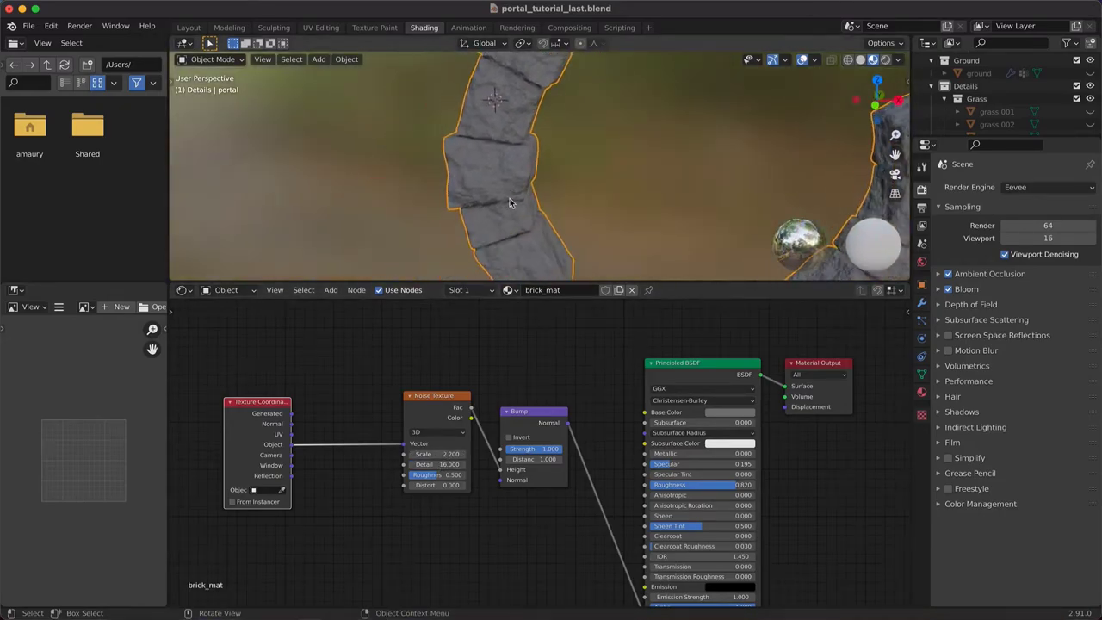
{"action": "scroll", "coordinate": [507, 203], "scroll_direction": "right", "scroll_amount": 5}
{"action": "scroll", "coordinate": [507, 201], "scroll_direction": "down", "scroll_amount": 4, "text": "ctrl"}
{"action": "left_click_drag", "start_coordinate": [448, 453], "coordinate": [421, 455]}
Reduce the Noise Texture's Roughness to 0.362 and check the bump on the portal stones from several angles
{"action": "scroll", "coordinate": [482, 202], "scroll_direction": "up", "scroll_amount": 5}
{"action": "scroll", "coordinate": [482, 202], "scroll_direction": "up", "scroll_amount": 5}
{"action": "scroll", "coordinate": [482, 201], "scroll_direction": "down", "scroll_amount": 4}
{"action": "scroll", "coordinate": [459, 163], "scroll_direction": "down", "scroll_amount": 5}
{"action": "scroll", "coordinate": [460, 221], "scroll_direction": "up", "scroll_amount": 5}
{"action": "key", "text": "ctrl+z"}
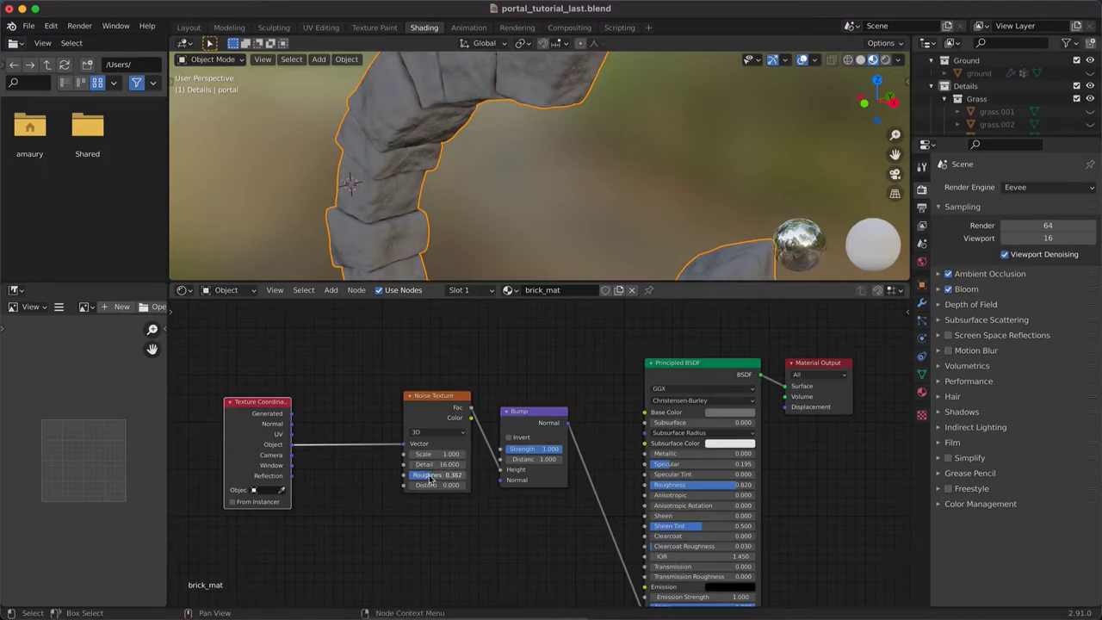
{"action": "scroll", "coordinate": [430, 253], "scroll_direction": "left", "scroll_amount": 5}
{"action": "scroll", "coordinate": [431, 253], "scroll_direction": "right", "scroll_amount": 5}
{"action": "scroll", "coordinate": [535, 184], "scroll_direction": "down", "scroll_amount": 4}
{"action": "scroll", "coordinate": [534, 184], "scroll_direction": "right", "scroll_amount": 5}
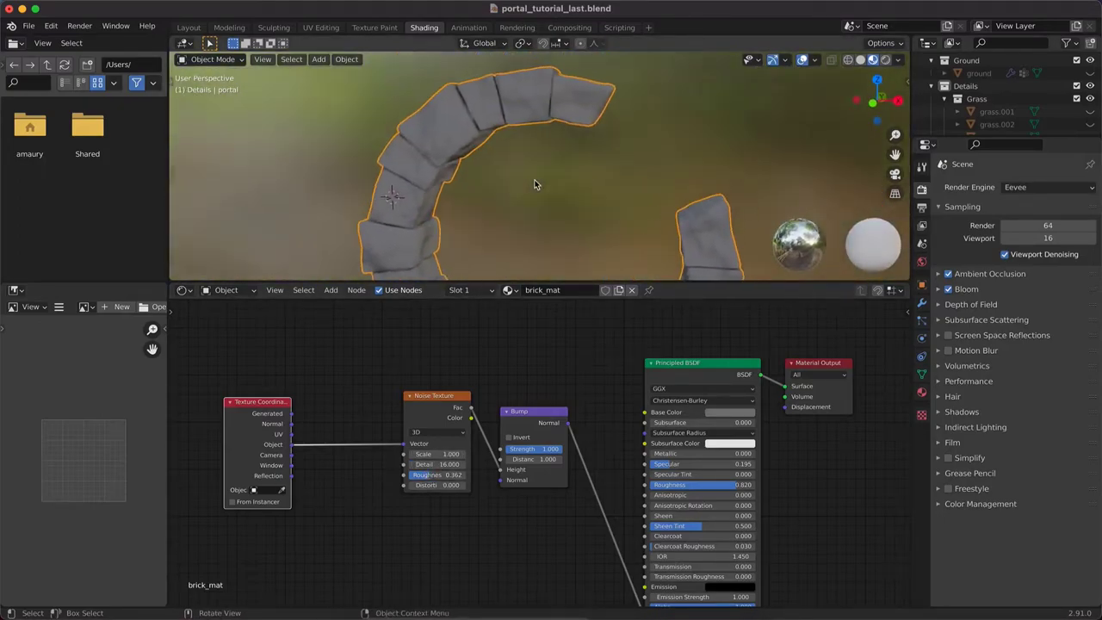
Set the Bump node's Strength to 1.000 and save the file
{"action": "middle_click_drag", "start_coordinate": [533, 184], "coordinate": [516, 215]}
{"action": "left_click_drag", "start_coordinate": [537, 449], "coordinate": [563, 449]}
{"action": "scroll", "coordinate": [529, 241], "scroll_direction": "up", "scroll_amount": 5}
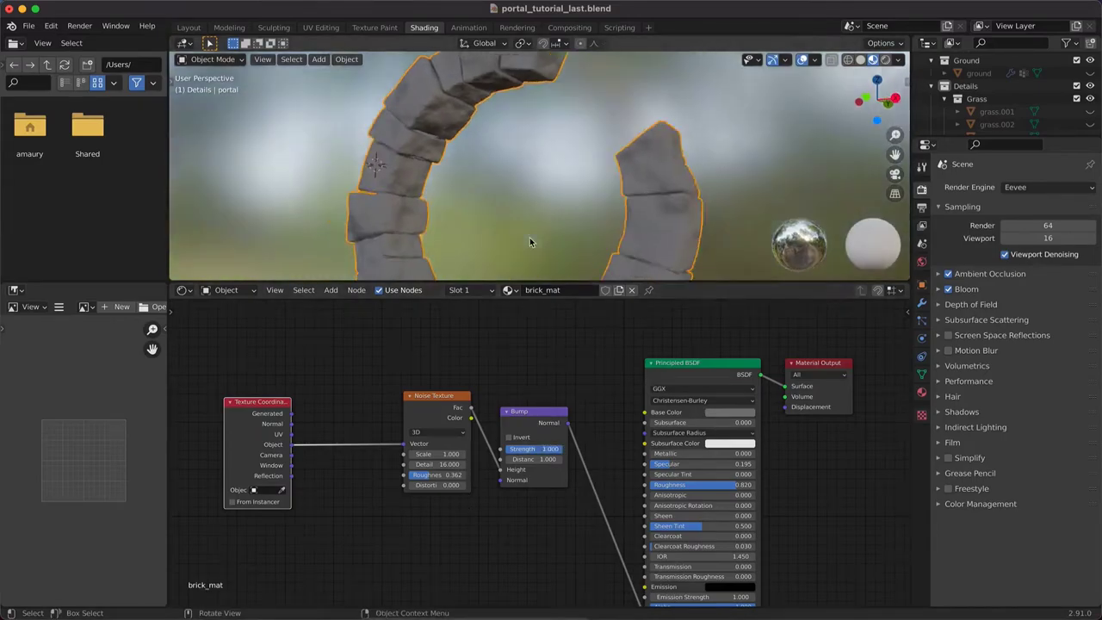
{"action": "scroll", "coordinate": [529, 241], "scroll_direction": "down", "scroll_amount": 5}
{"action": "scroll", "coordinate": [529, 241], "scroll_direction": "left", "scroll_amount": 5}
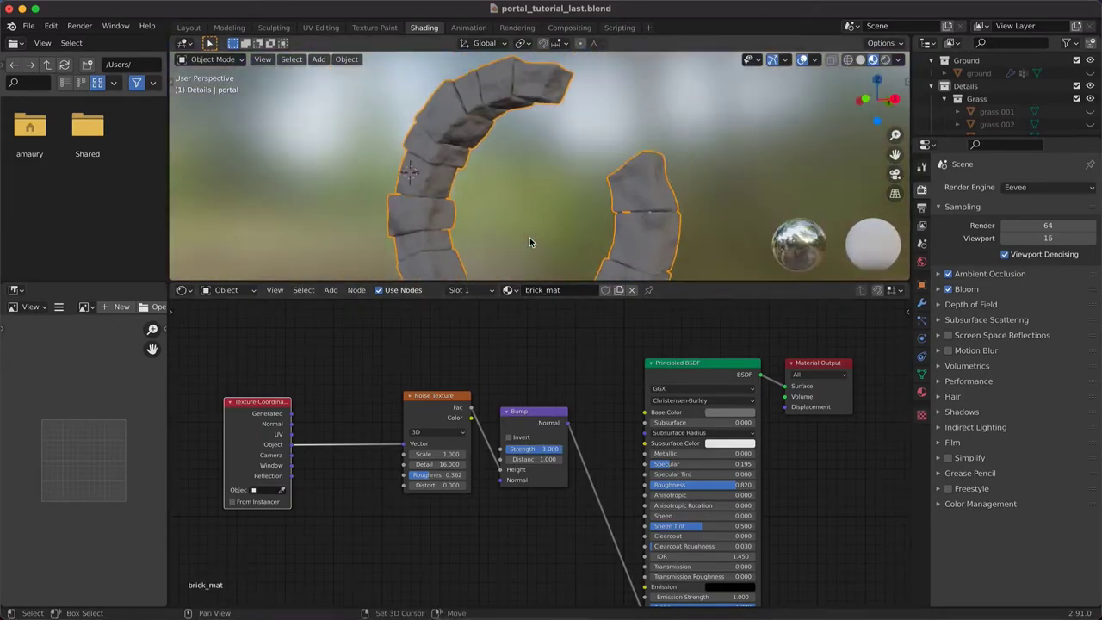
{"action": "scroll", "coordinate": [529, 241], "scroll_direction": "right", "scroll_amount": 5}
{"action": "key", "text": "super+s"}
{"action": "scroll", "coordinate": [511, 207], "scroll_direction": "down", "scroll_amount": 3}
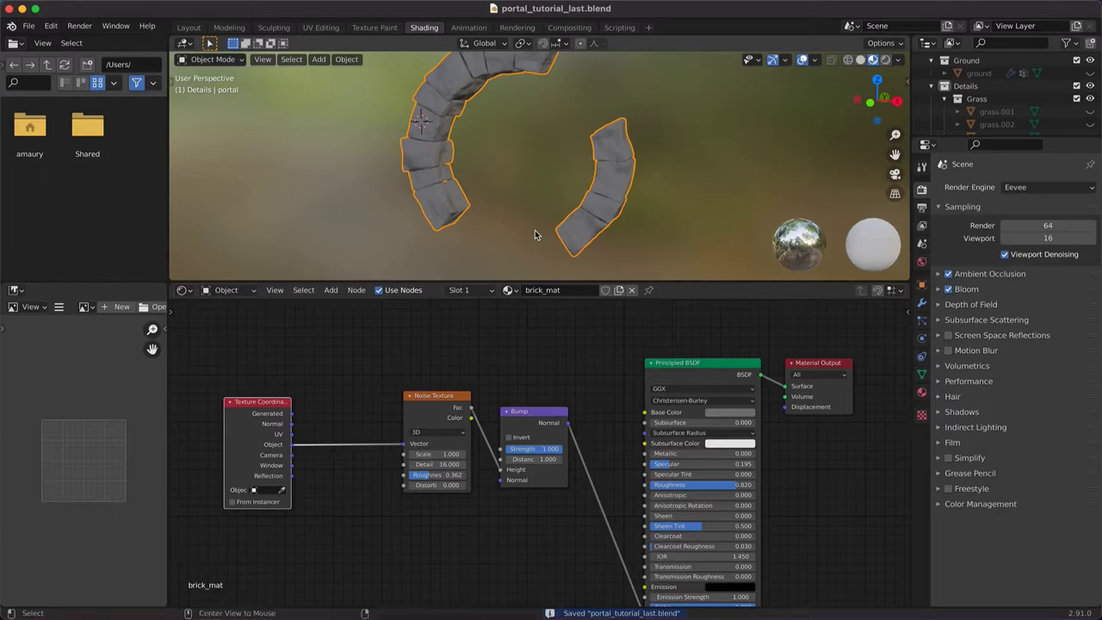
Reveal all hidden objects and assign brick_mat to the other_rocks object
{"action": "key", "text": "alt+h"}
{"action": "left_click", "coordinate": [698, 92]}
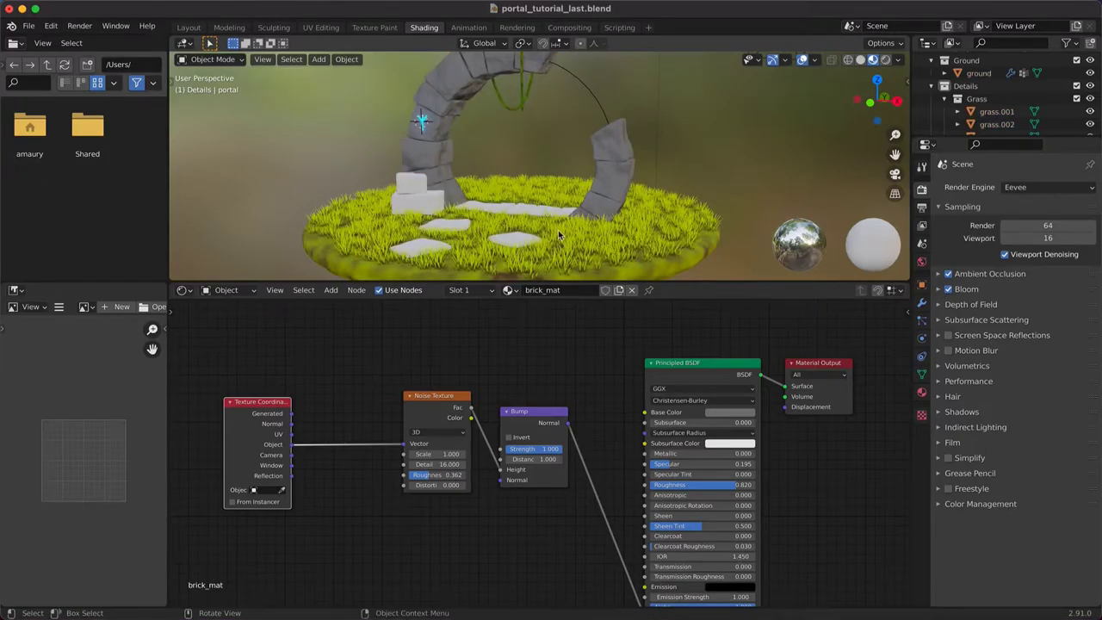
{"action": "middle_click_drag", "start_coordinate": [558, 230], "coordinate": [518, 185]}
{"action": "left_click", "coordinate": [426, 241]}
{"action": "left_click", "coordinate": [514, 290]}
{"action": "left_click", "coordinate": [536, 309]}
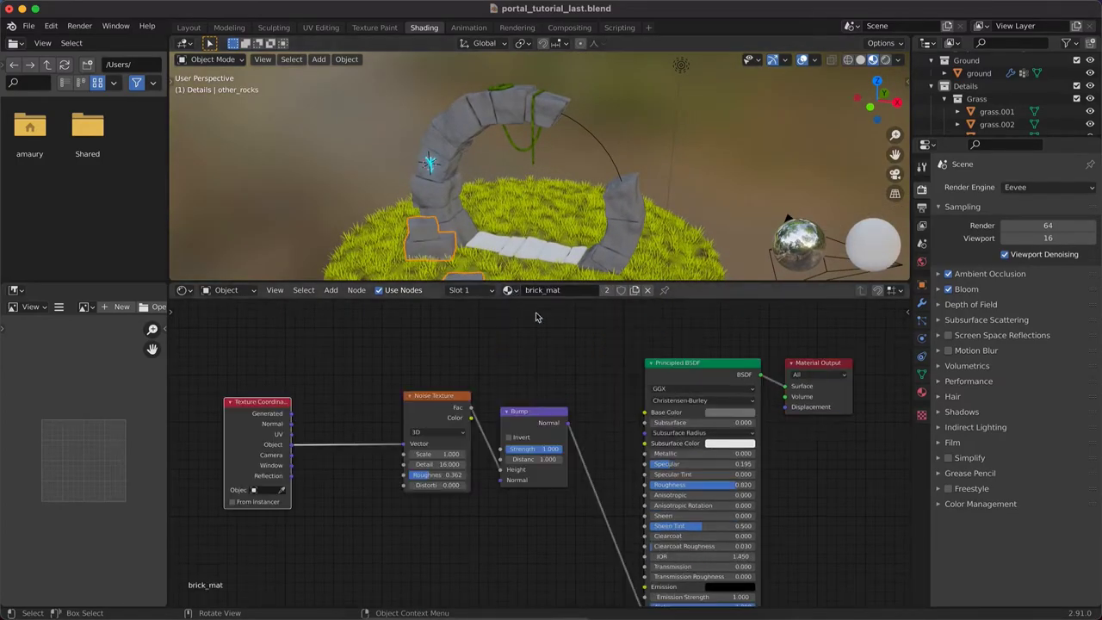
Assign brick_mat to the ground_bricks object and save the file
{"action": "left_click", "coordinate": [532, 249]}
{"action": "left_click", "coordinate": [514, 291]}
{"action": "left_click", "coordinate": [537, 310]}
{"action": "middle_click_drag", "start_coordinate": [699, 145], "coordinate": [543, 214]}
{"action": "key", "text": "ctrl+s"}
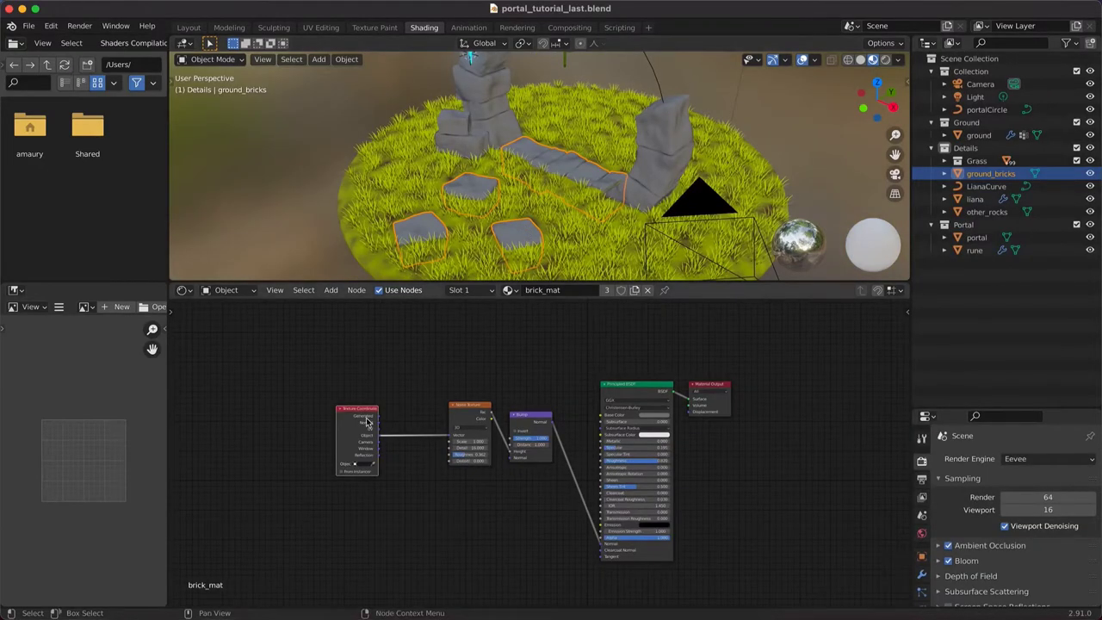
Rearrange brick_mat's nodes, grouping the Texture Coordinate, Noise Texture and Bump nodes compactly beside the Principled BSDF's Normal input
{"action": "left_click_drag", "start_coordinate": [365, 419], "coordinate": [427, 419]}
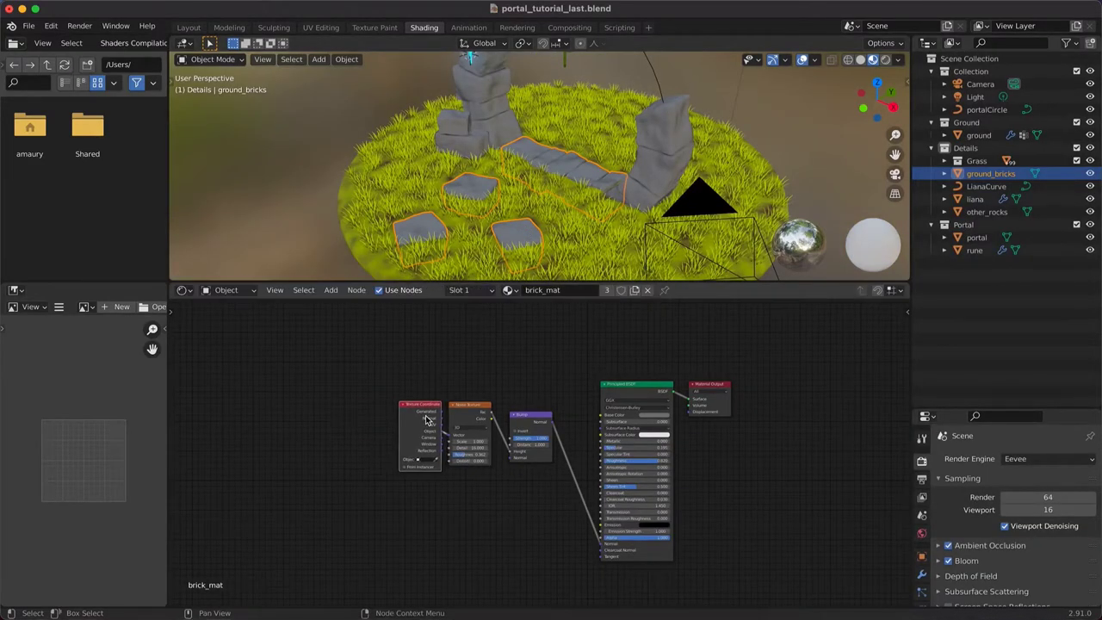
{"action": "left_click_drag", "start_coordinate": [527, 416], "coordinate": [515, 404]}
{"action": "left_click_drag", "start_coordinate": [631, 385], "coordinate": [577, 384]}
{"action": "left_click_drag", "start_coordinate": [408, 539], "coordinate": [568, 430]}
{"action": "left_click_drag", "start_coordinate": [580, 381], "coordinate": [529, 375]}
{"action": "left_click_drag", "start_coordinate": [351, 501], "coordinate": [465, 406]}
{"action": "left_click_drag", "start_coordinate": [461, 405], "coordinate": [448, 533]}
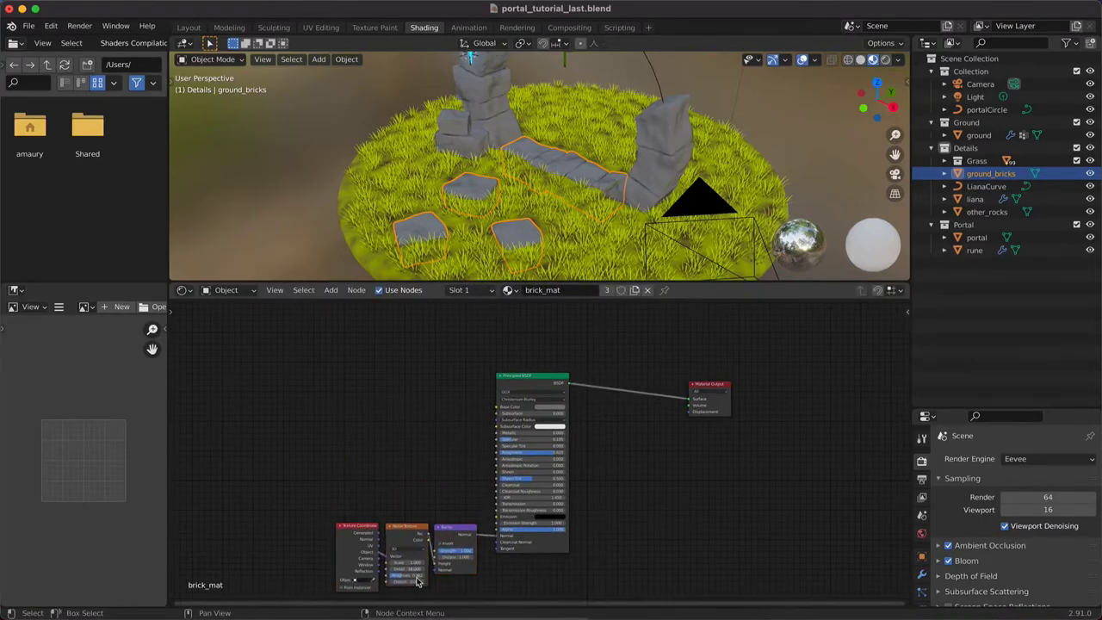
Duplicate the Noise Texture node and place the copy beside the Principled BSDF's Base Color input
{"action": "left_click", "coordinate": [401, 539]}
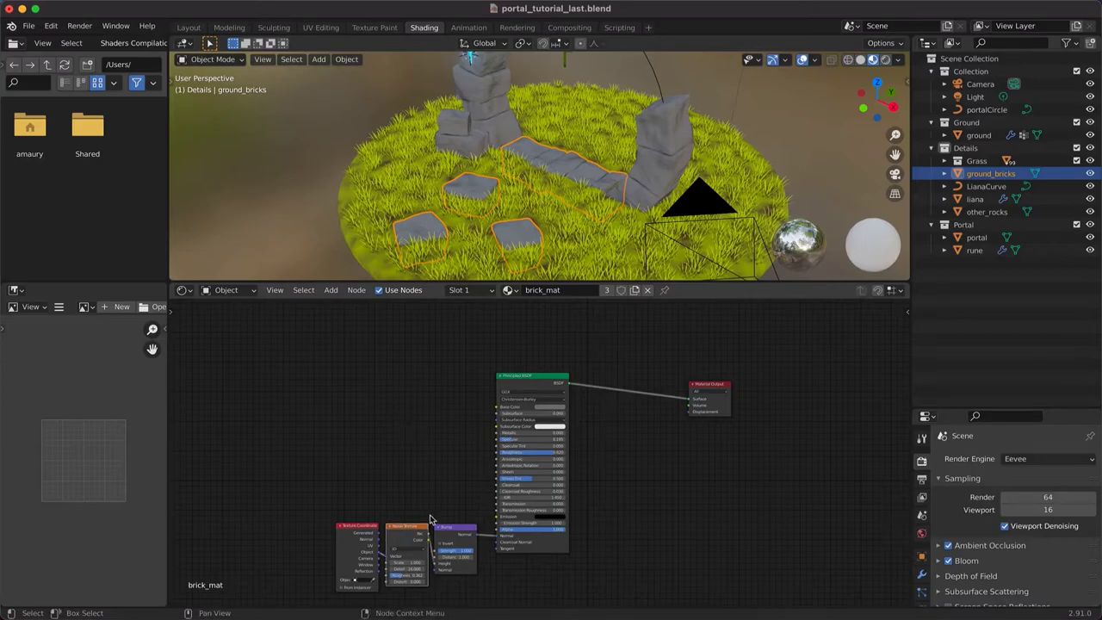
{"action": "key", "text": "shift+d"}
{"action": "left_click", "coordinate": [426, 385]}
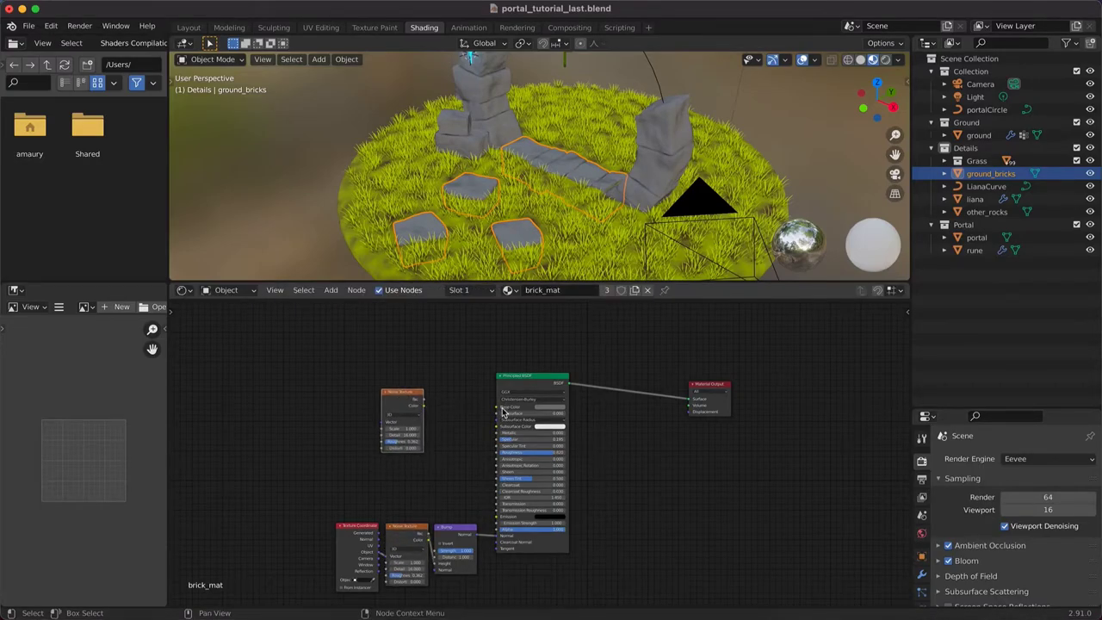
Connect the duplicated Noise Texture's Fac to the Principled BSDF's Base Color and feed its Vector from the Texture Coordinate's Object output
{"action": "left_click_drag", "start_coordinate": [495, 414], "coordinate": [406, 397]}
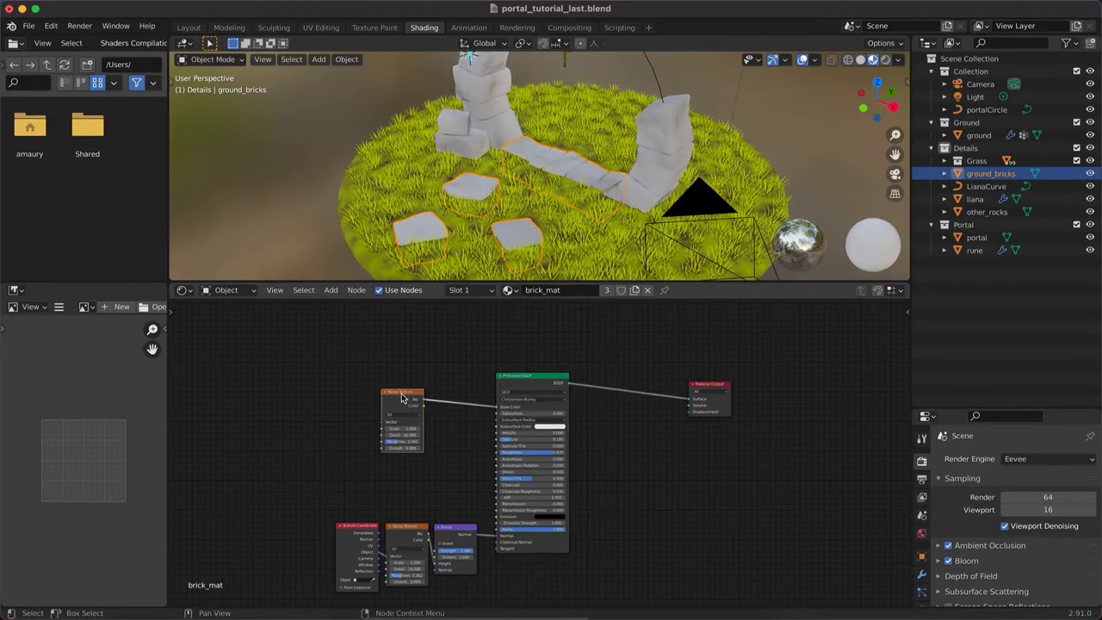
{"action": "left_click_drag", "start_coordinate": [408, 394], "coordinate": [419, 398]}
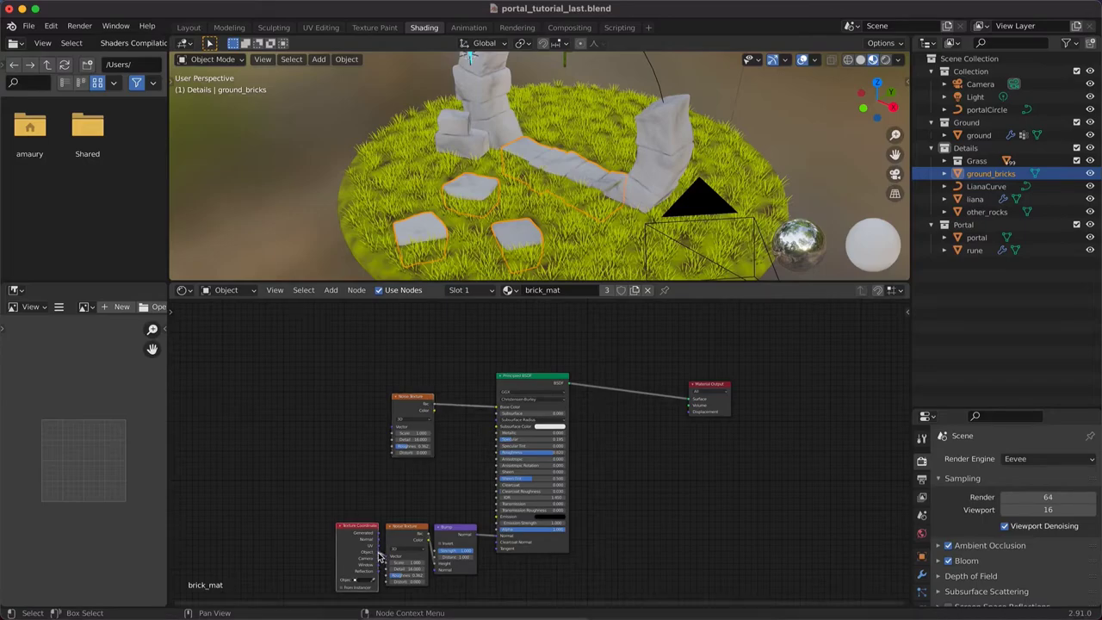
{"action": "left_click_drag", "start_coordinate": [381, 557], "coordinate": [389, 472]}
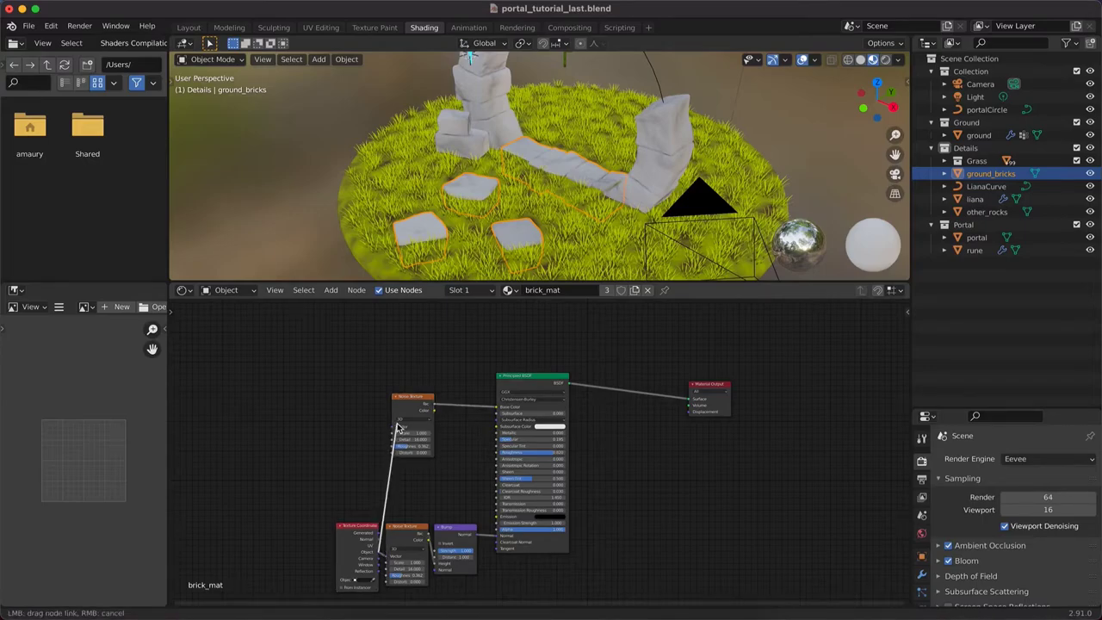
{"action": "left_click_drag", "start_coordinate": [394, 430], "coordinate": [417, 405]}
Insert a ColorRamp node between the upper Noise Texture and the Principled BSDF's Base Color
{"action": "key", "text": "shift+a"}
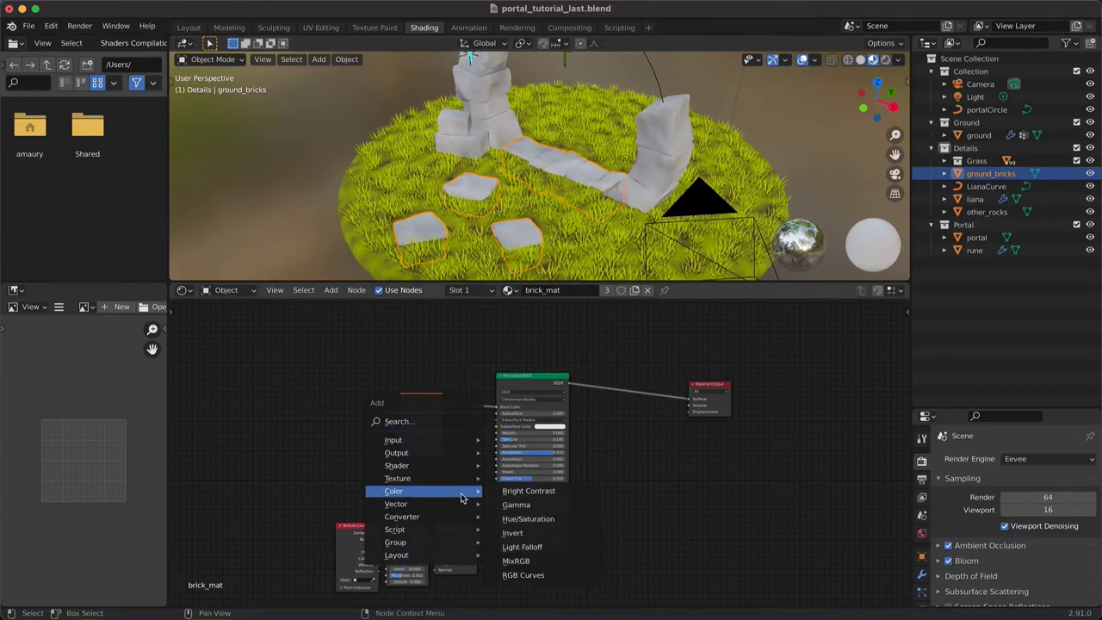
{"action": "mouse_move", "coordinate": [464, 521]}
{"action": "left_click", "coordinate": [521, 419]}
{"action": "left_click", "coordinate": [444, 383]}
{"action": "left_click_drag", "start_coordinate": [423, 423], "coordinate": [408, 424]}
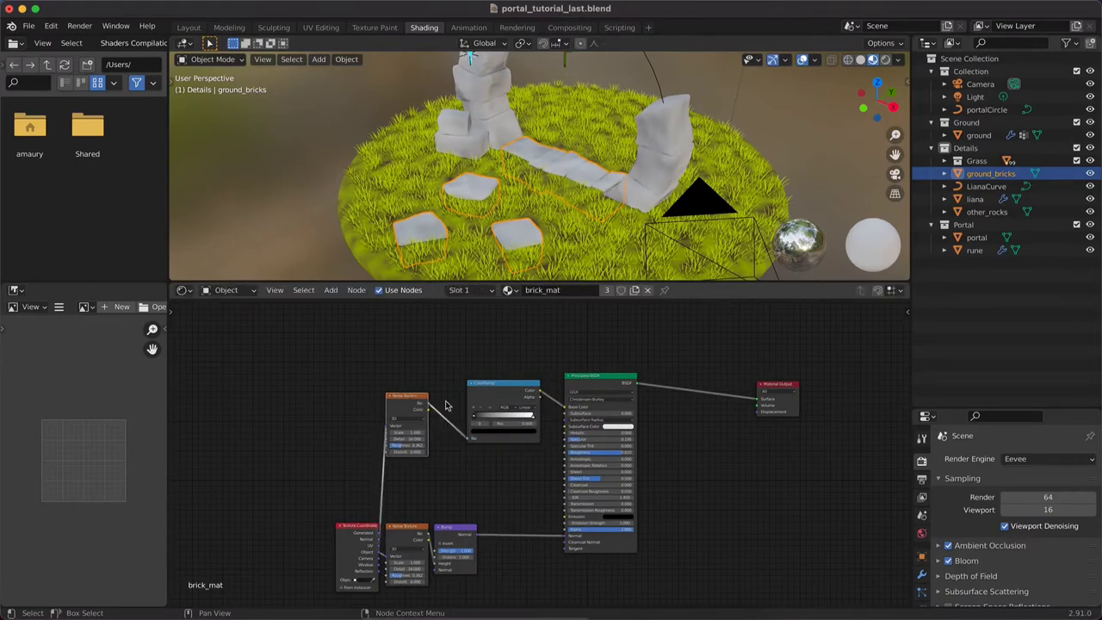
Darken the ColorRamp's white stop to a mid grey
{"action": "middle_click_drag", "start_coordinate": [527, 185], "coordinate": [556, 96]}
{"action": "scroll", "coordinate": [532, 131], "scroll_direction": "up", "scroll_amount": 5}
{"action": "left_click", "coordinate": [473, 417]}
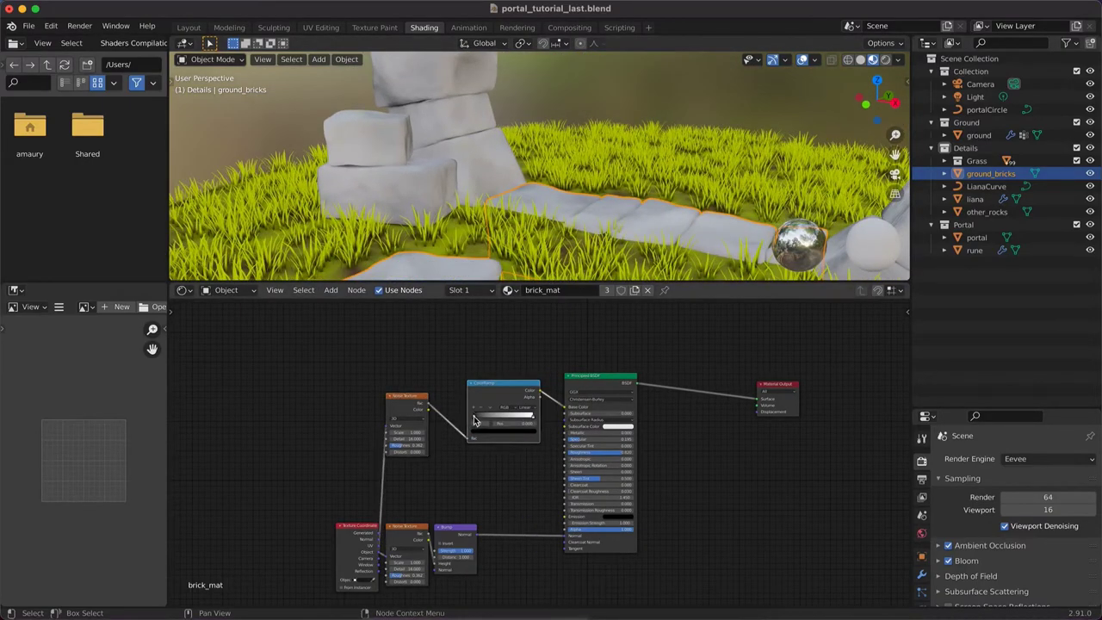
{"action": "mouse_move", "coordinate": [413, 432]}
{"action": "left_mouse_down"}
{"action": "mouse_move", "coordinate": [402, 432]}
{"action": "mouse_move", "coordinate": [420, 432]}
{"action": "left_mouse_up"}
{"action": "left_click", "coordinate": [518, 431]}
{"action": "left_click_drag", "start_coordinate": [522, 350], "coordinate": [522, 365]}
Lighten the ColorRamp's black stop to a dark grey and adjust its position along the ramp, leaving it at 0.000
{"action": "left_click_drag", "start_coordinate": [475, 419], "coordinate": [474, 419]}
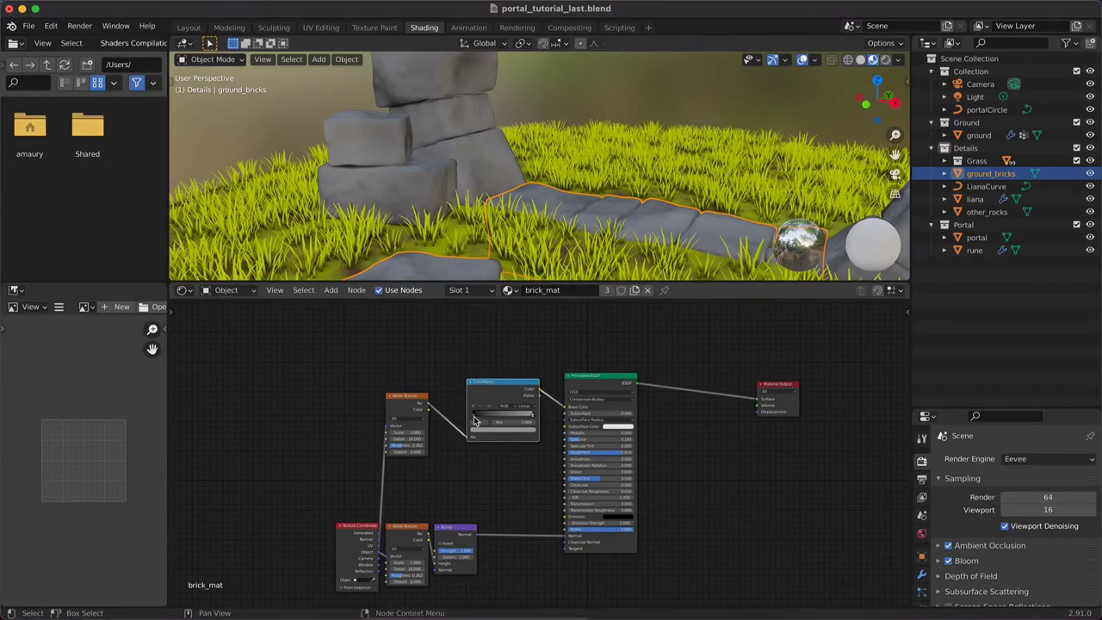
{"action": "left_click", "coordinate": [486, 432]}
{"action": "left_click_drag", "start_coordinate": [522, 385], "coordinate": [522, 380]}
{"action": "left_click_drag", "start_coordinate": [473, 417], "coordinate": [497, 417]}
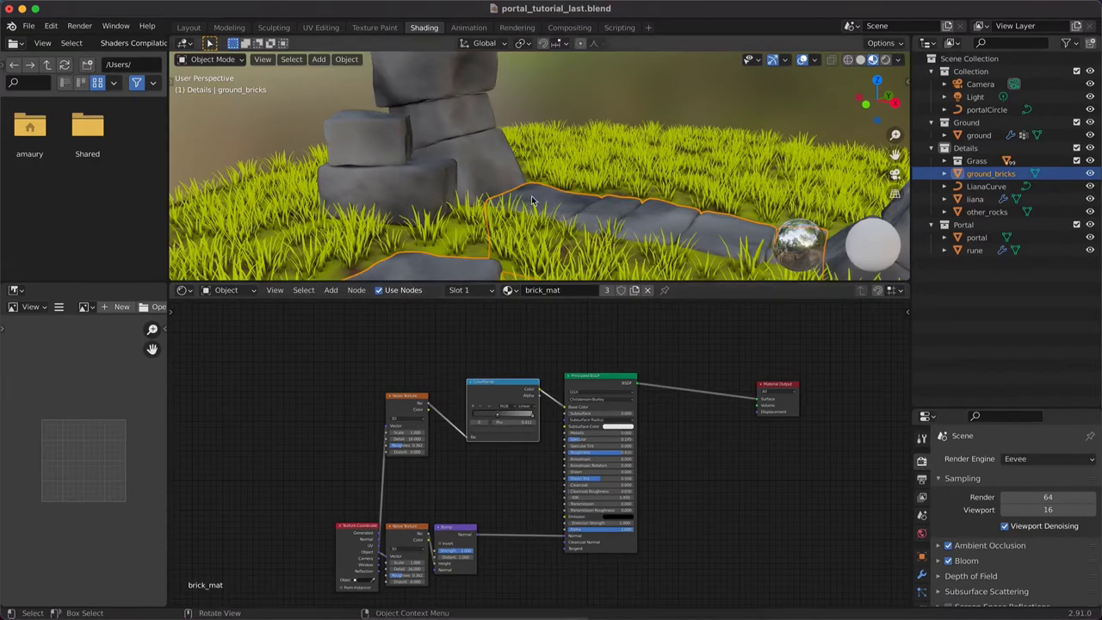
{"action": "scroll", "coordinate": [530, 194], "scroll_direction": "down", "scroll_amount": 5}
{"action": "middle_click_drag", "start_coordinate": [530, 192], "coordinate": [531, 195]}
{"action": "middle_click_drag", "start_coordinate": [531, 195], "coordinate": [509, 257], "text": "shift"}
{"action": "left_click_drag", "start_coordinate": [531, 417], "coordinate": [464, 421]}
{"action": "middle_click_drag", "start_coordinate": [535, 196], "coordinate": [637, 194]}
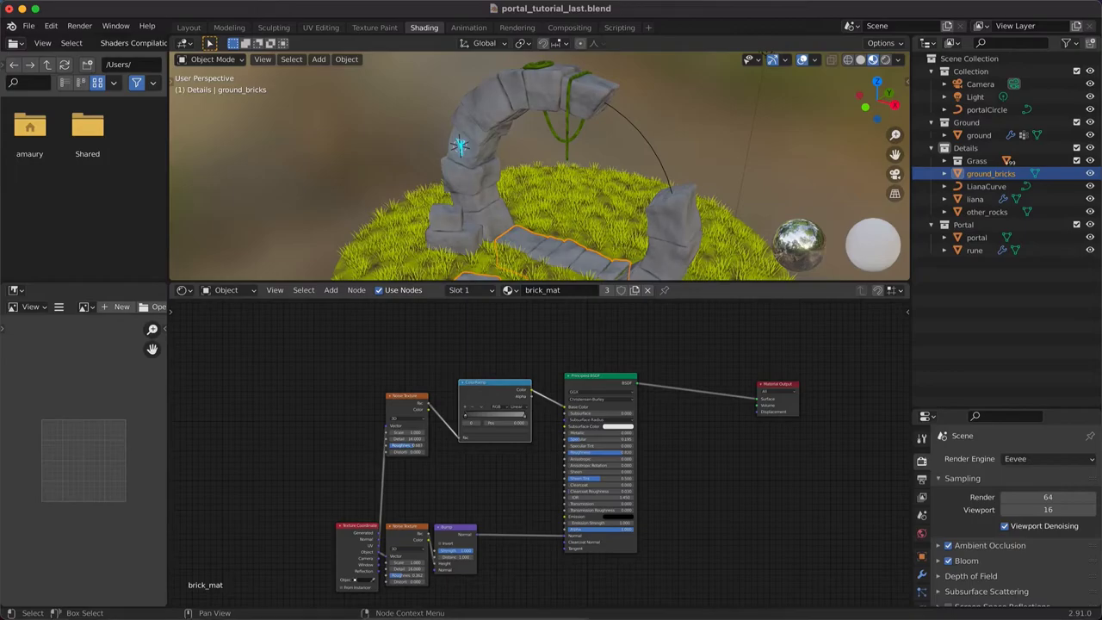
Add a middle stop at position 0.500 to the ColorRamp, tint it a slightly purplish grey, and save the file
{"action": "left_click", "coordinate": [468, 420]}
{"action": "left_click", "coordinate": [470, 422]}
{"action": "left_click", "coordinate": [490, 363]}
{"action": "left_click_drag", "start_coordinate": [490, 362], "coordinate": [514, 370]}
{"action": "left_click", "coordinate": [499, 430]}
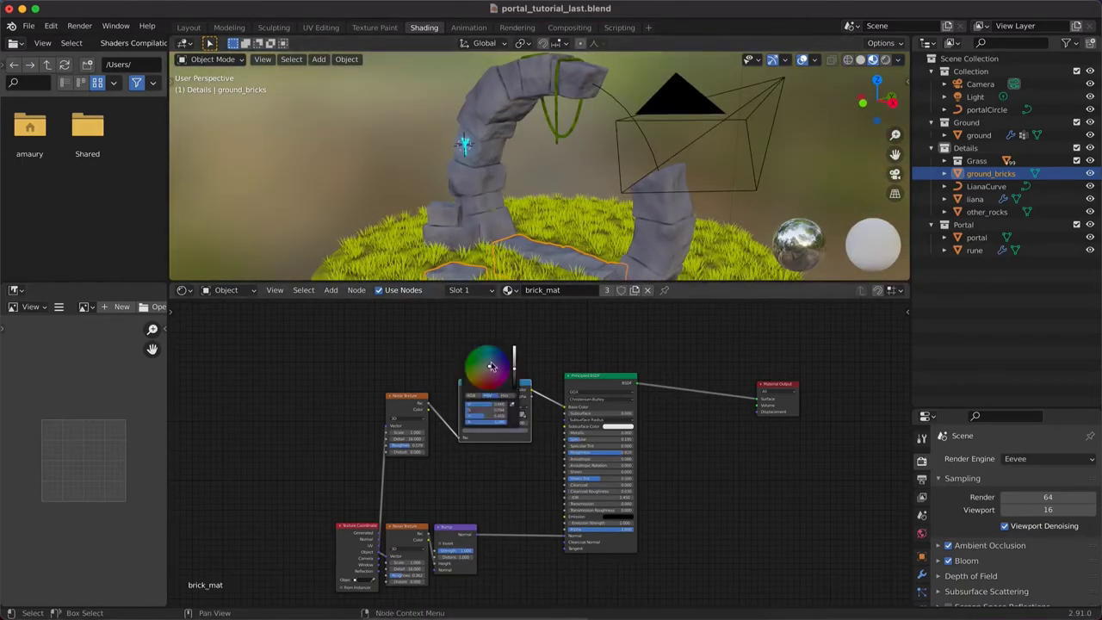
{"action": "left_click_drag", "start_coordinate": [491, 367], "coordinate": [489, 366]}
{"action": "middle_click_drag", "start_coordinate": [503, 202], "coordinate": [551, 226]}
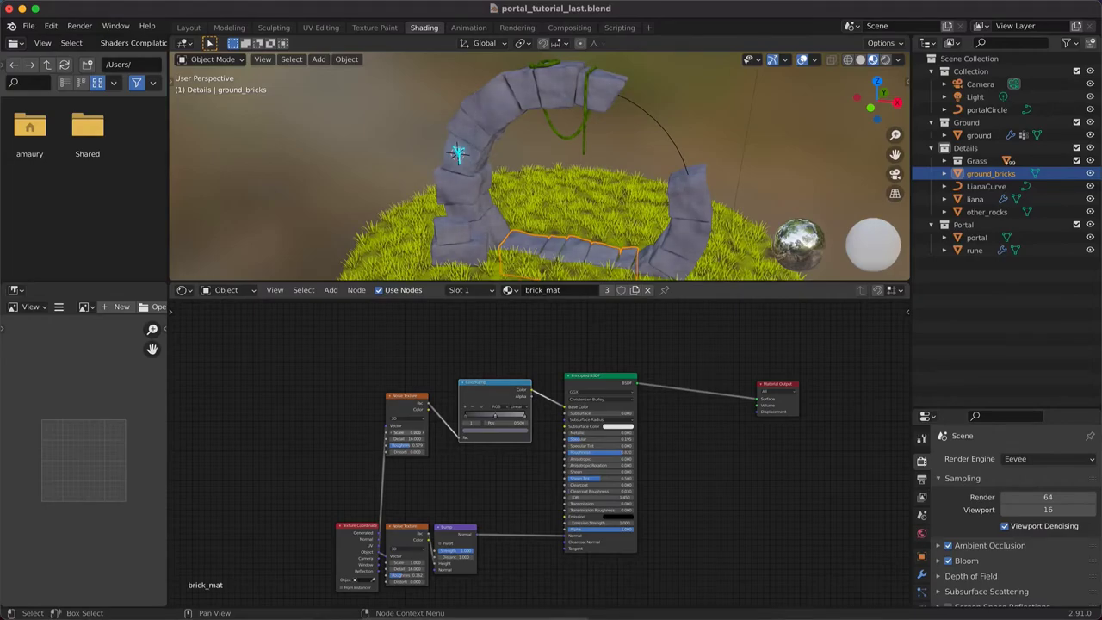
{"action": "key", "text": "ctrl+s"}
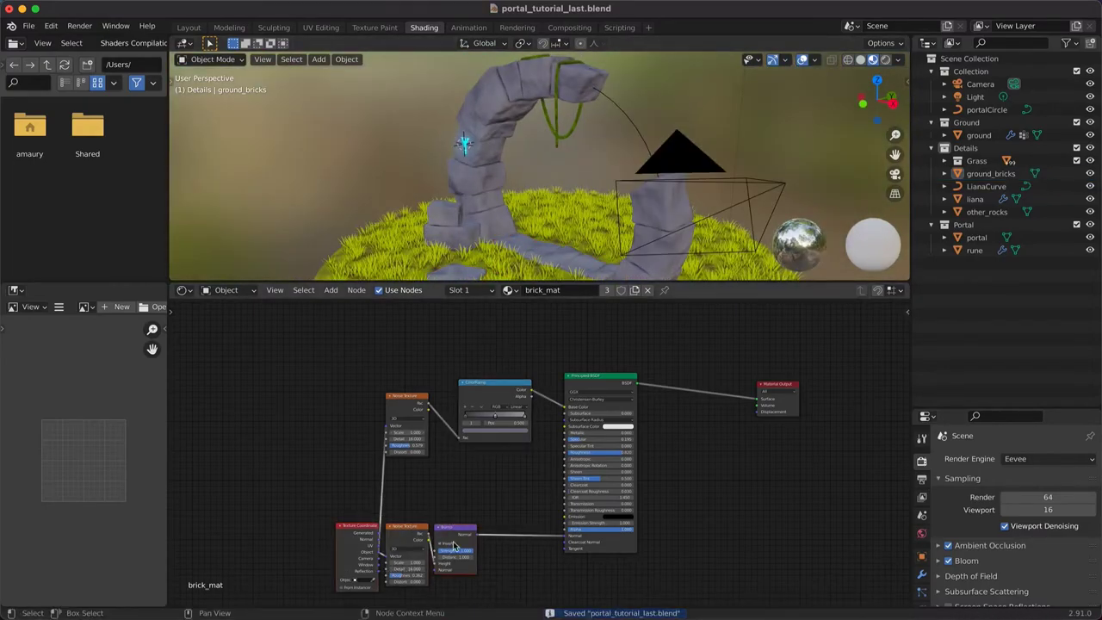
Gather brick_mat's Texture Coordinate, Noise Texture, Bump and ColorRamp nodes into two compact rows beside the Principled BSDF
{"action": "left_click", "coordinate": [453, 544]}
{"action": "left_click_drag", "start_coordinate": [453, 535], "coordinate": [481, 520]}
{"action": "left_click_drag", "start_coordinate": [405, 398], "coordinate": [435, 422]}
{"action": "left_click_drag", "start_coordinate": [494, 382], "coordinate": [512, 403]}
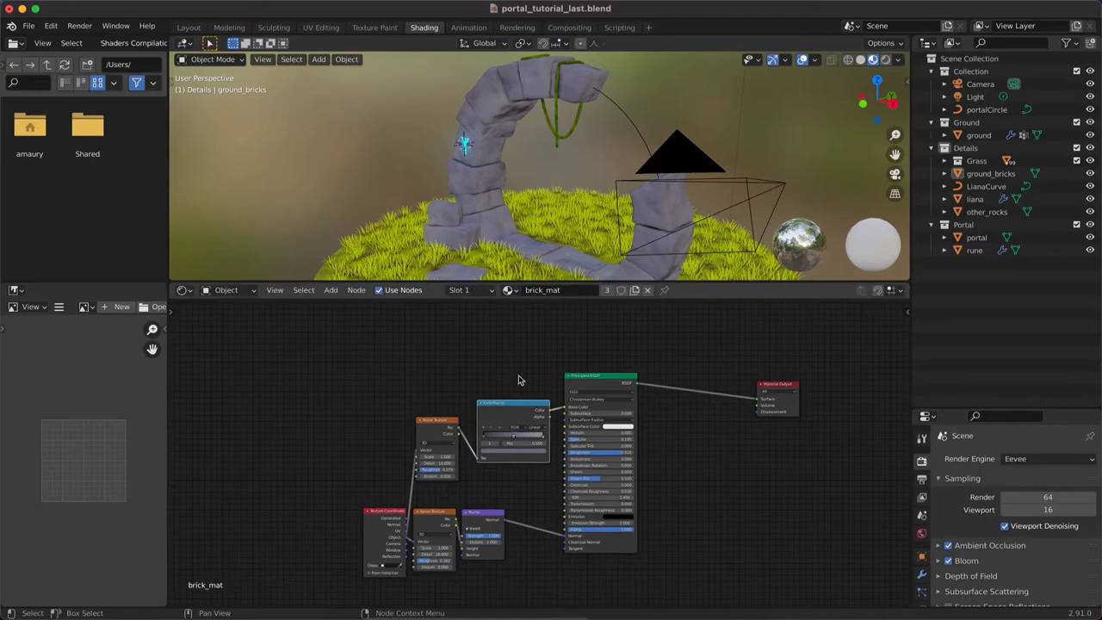
{"action": "middle_click_drag", "start_coordinate": [518, 222], "coordinate": [560, 196]}
{"action": "left_click_drag", "start_coordinate": [367, 586], "coordinate": [479, 520]}
{"action": "left_click_drag", "start_coordinate": [478, 521], "coordinate": [494, 513]}
{"action": "left_click_drag", "start_coordinate": [440, 428], "coordinate": [452, 426]}
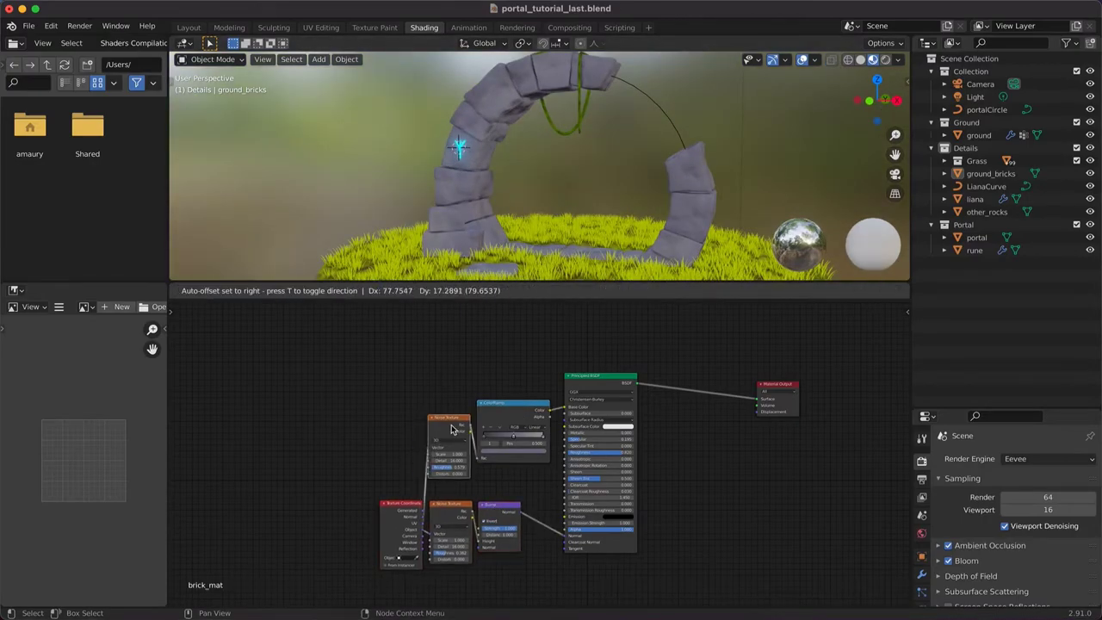
{"action": "left_click_drag", "start_coordinate": [526, 413], "coordinate": [525, 427]}
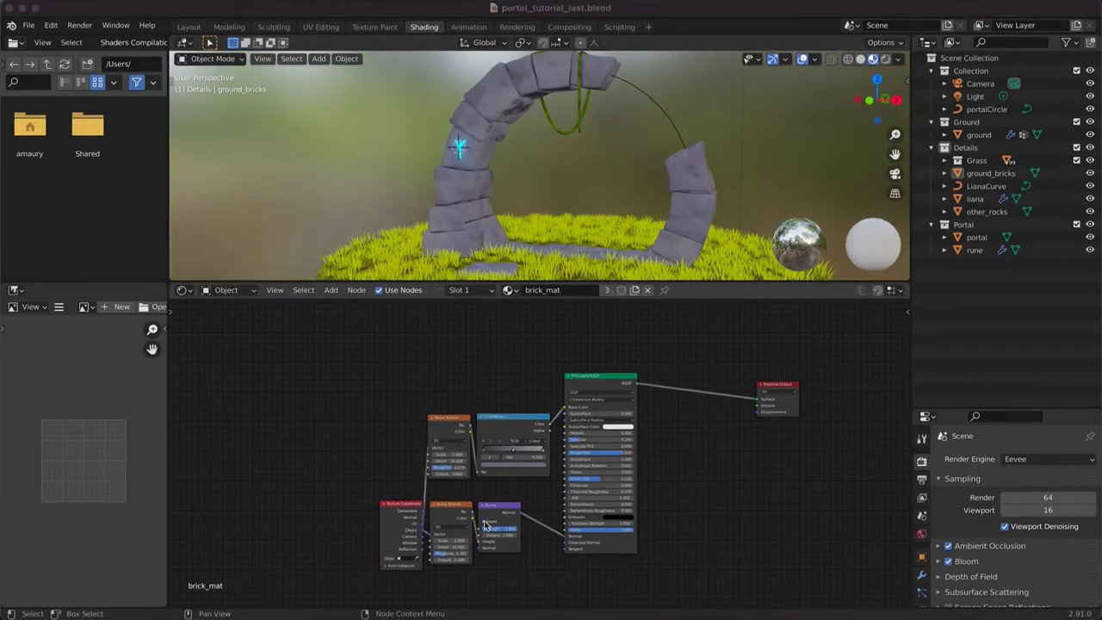
Turn off Invert on the Bump node and set the lower Noise Texture's Roughness to 0.423
{"action": "left_click", "coordinate": [484, 521]}
{"action": "scroll", "coordinate": [491, 214], "scroll_direction": "up", "scroll_amount": 4}
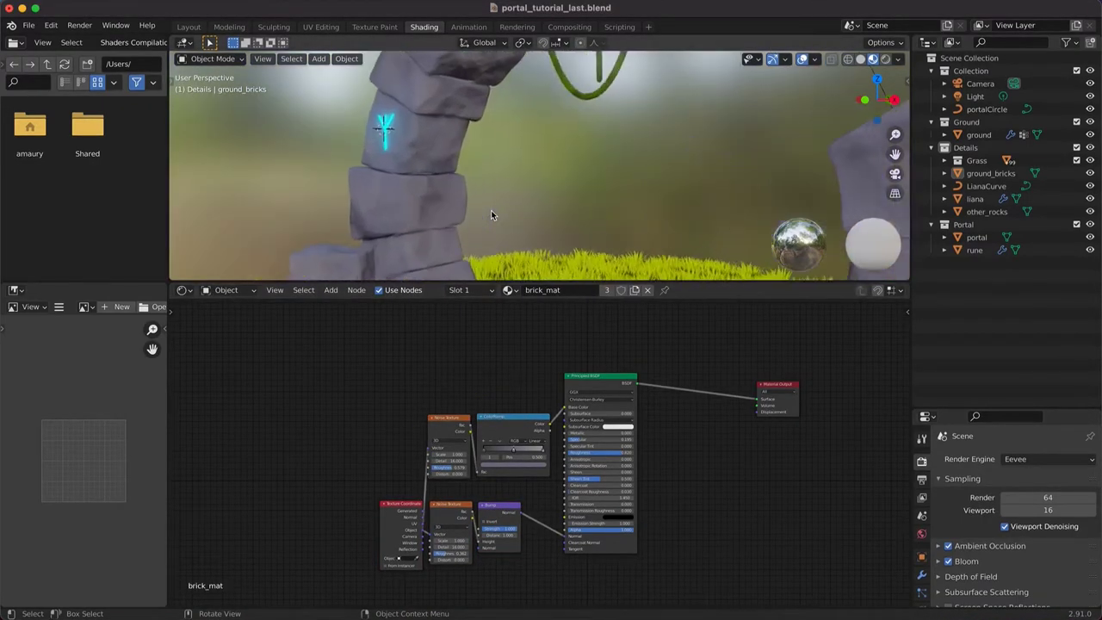
{"action": "scroll", "coordinate": [492, 214], "scroll_direction": "up", "scroll_amount": 2}
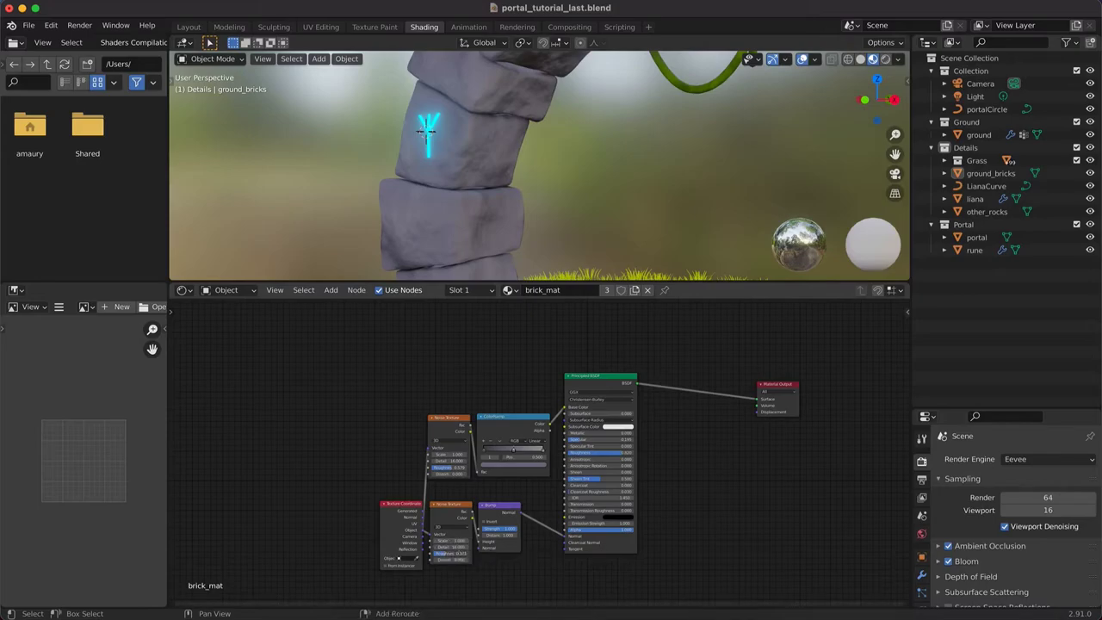
{"action": "left_click_drag", "start_coordinate": [448, 554], "coordinate": [458, 554], "text": "shift"}
{"action": "scroll", "coordinate": [568, 129], "scroll_direction": "down", "scroll_amount": 5}
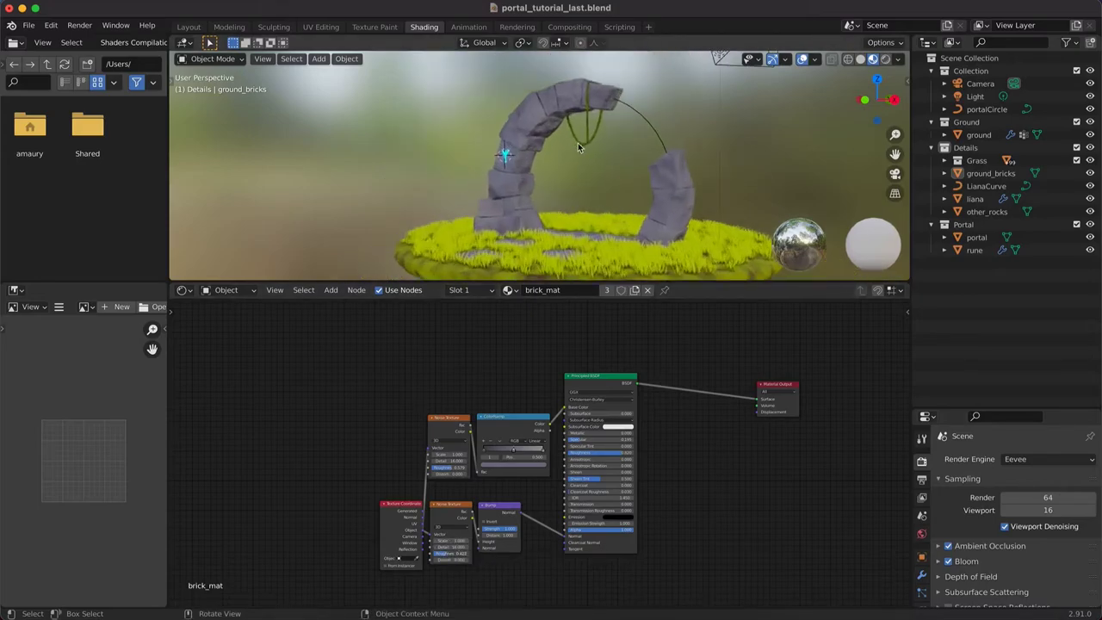
{"action": "middle_click_drag", "start_coordinate": [542, 151], "coordinate": [577, 145]}
{"action": "scroll", "coordinate": [577, 143], "scroll_direction": "up", "scroll_amount": 3}
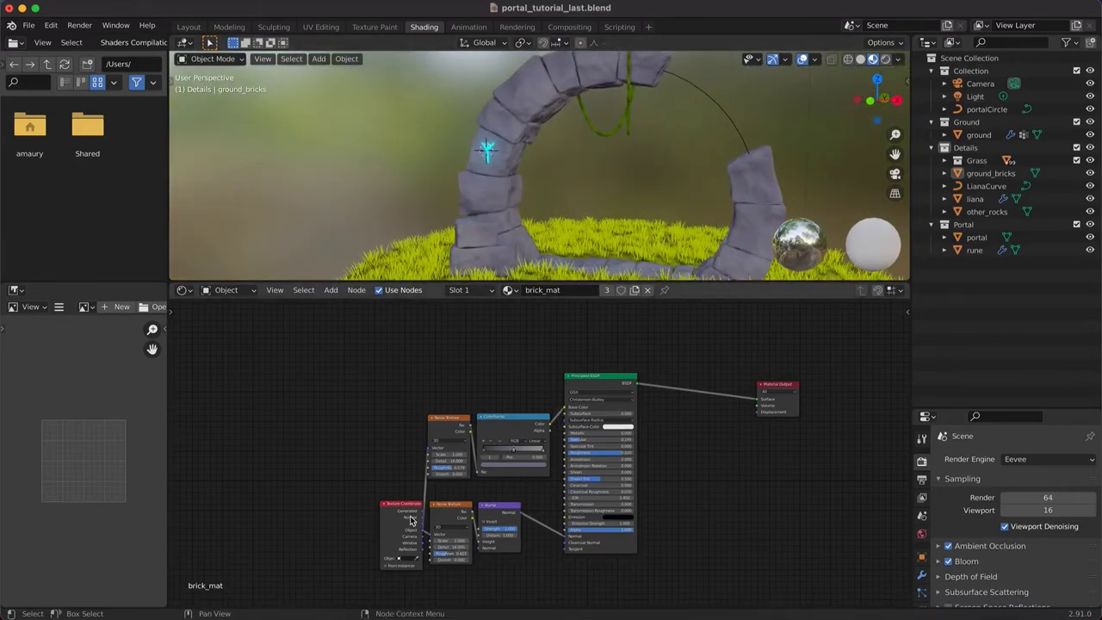
Group all brick_mat nodes except Texture Coordinate and Material Output into a node group named Bricks, and line it up between those two nodes
{"action": "left_click_drag", "start_coordinate": [412, 519], "coordinate": [310, 457]}
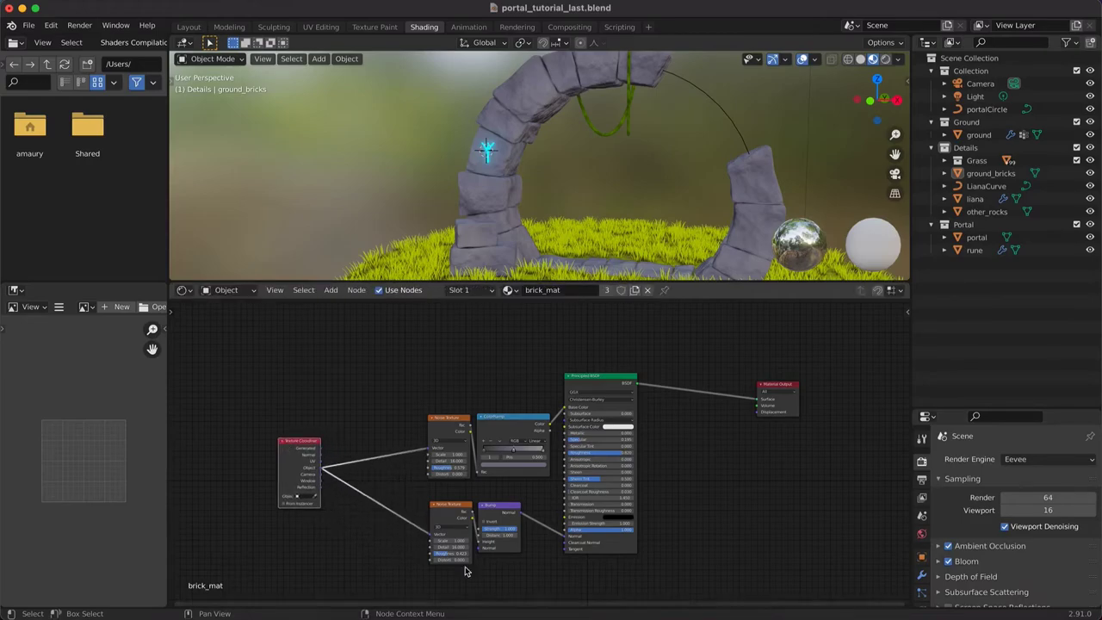
{"action": "left_click_drag", "start_coordinate": [419, 596], "coordinate": [632, 374]}
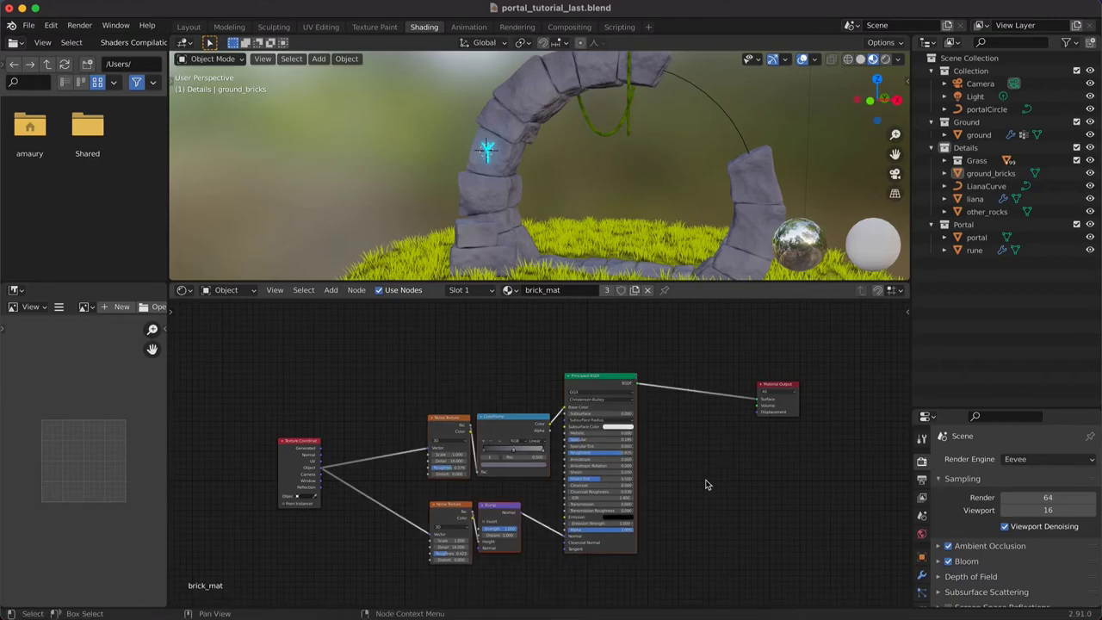
{"action": "key", "text": "ctrl+g"}
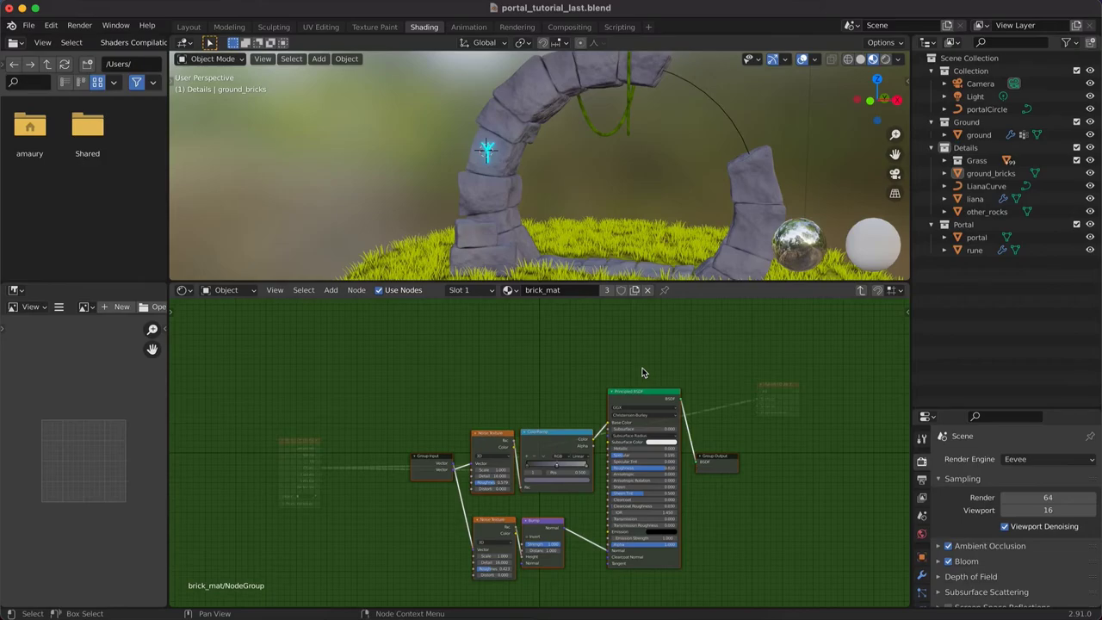
{"action": "key", "text": "Tab"}
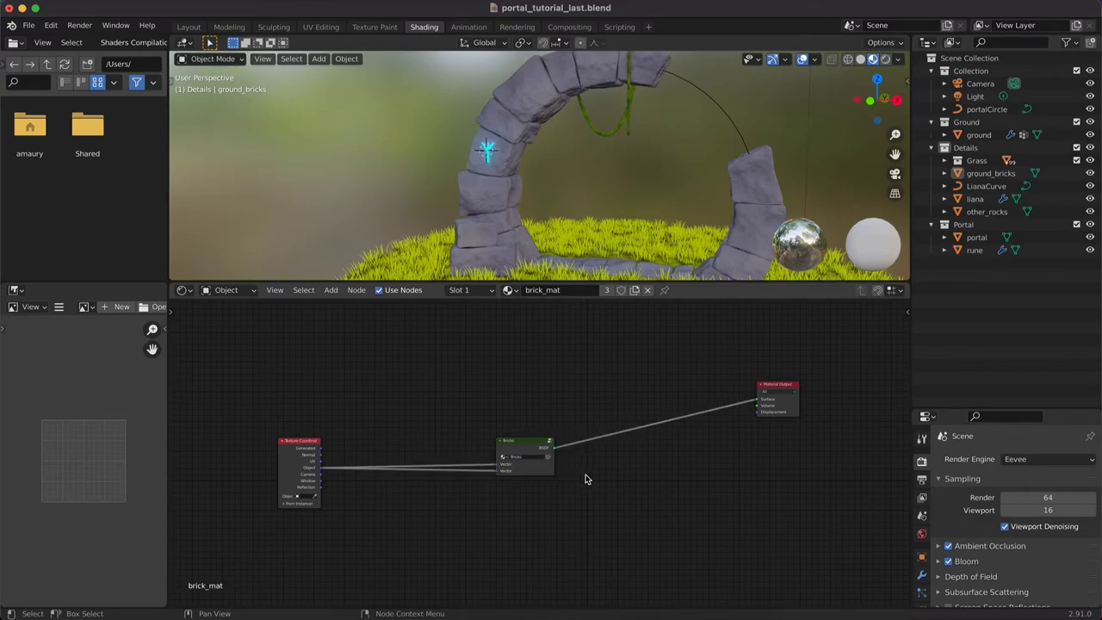
{"action": "left_click_drag", "start_coordinate": [521, 446], "coordinate": [509, 473]}
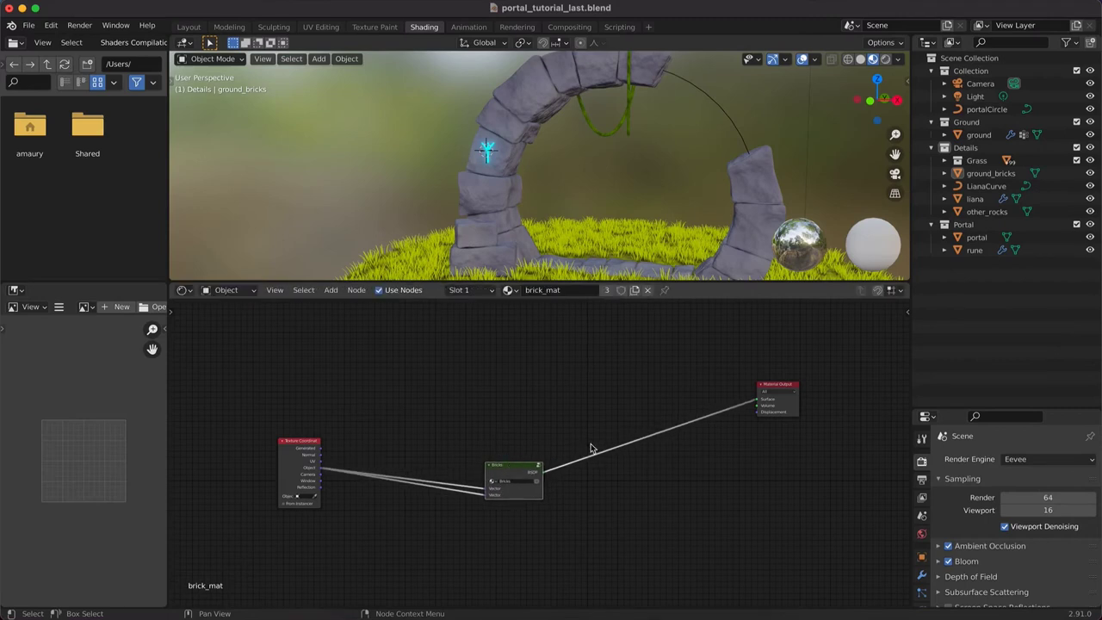
{"action": "left_click_drag", "start_coordinate": [785, 392], "coordinate": [754, 465]}
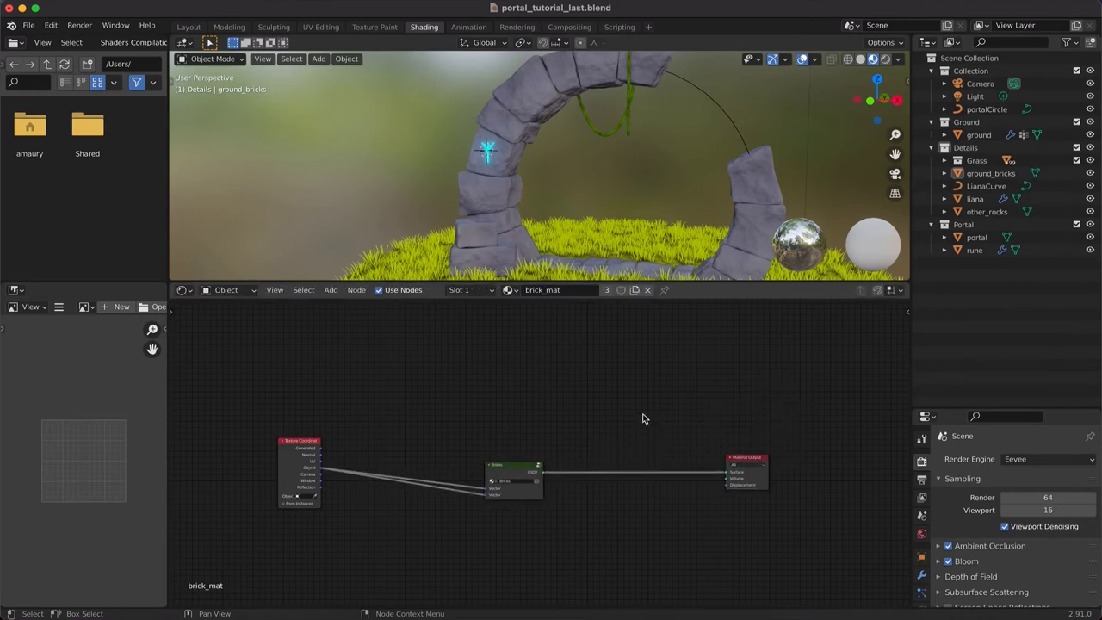